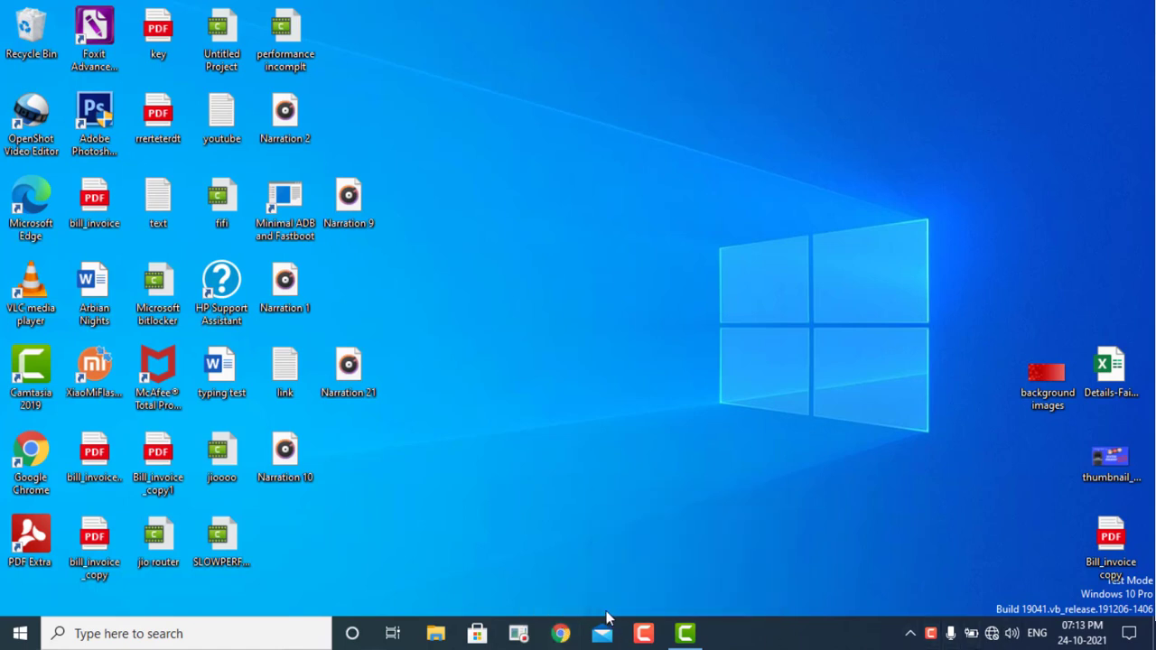
Open and close Google Chrome, then launch McAfee Total Protection from its desktop shortcut.
click(560, 635)
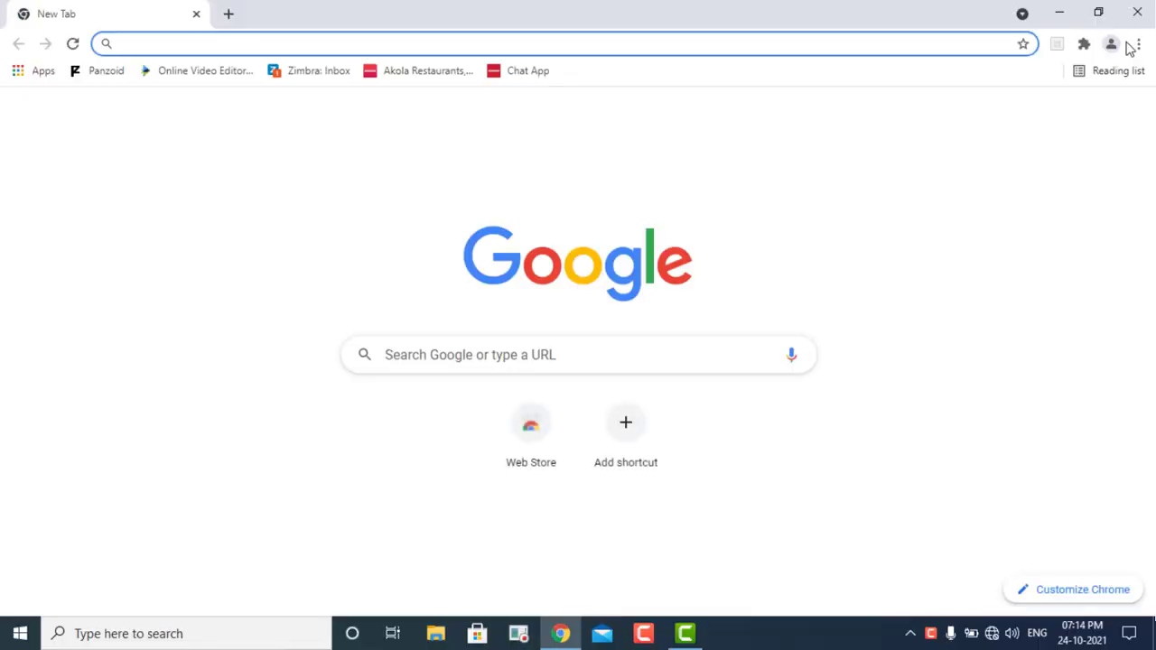
click(1137, 13)
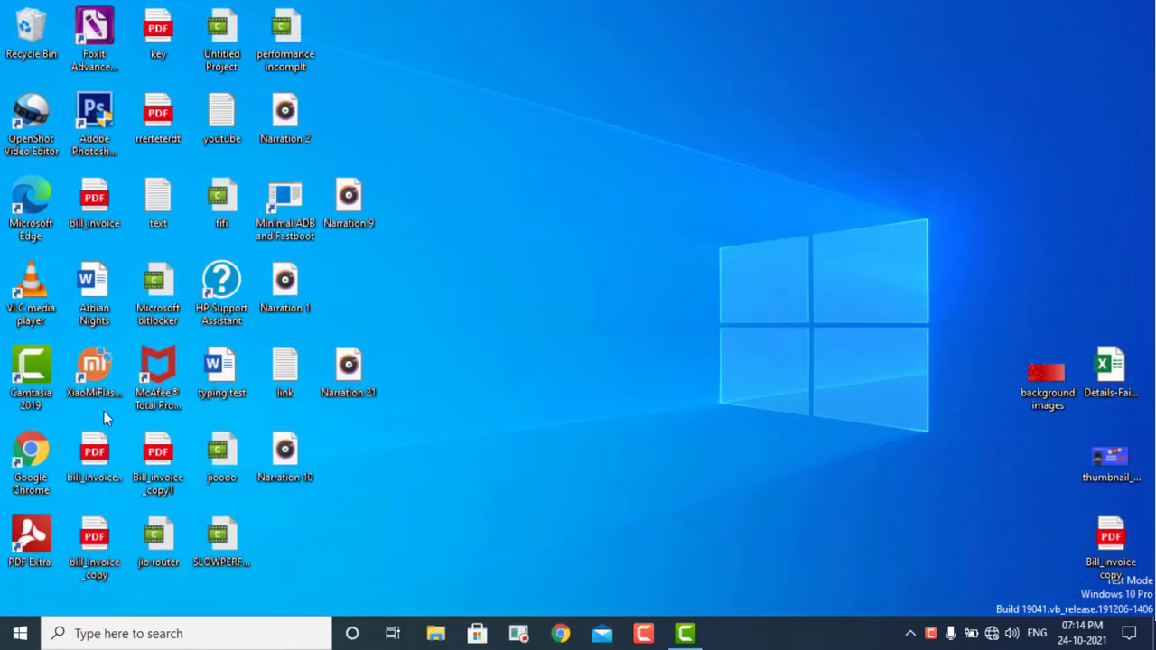
click(166, 374)
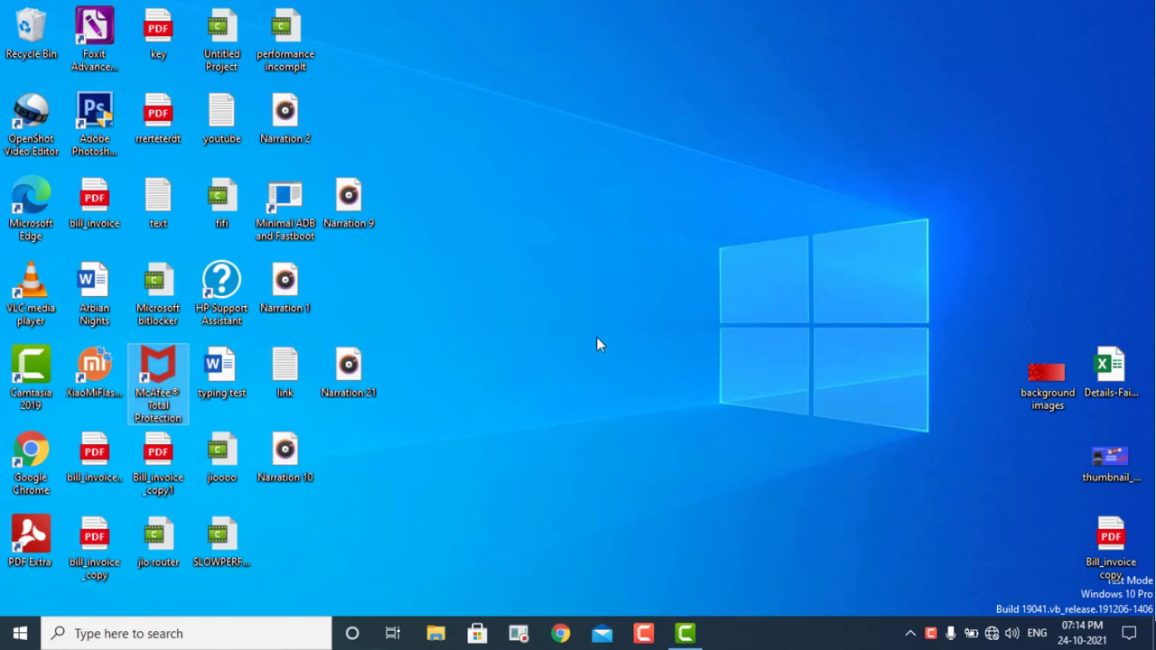
double_click(161, 378)
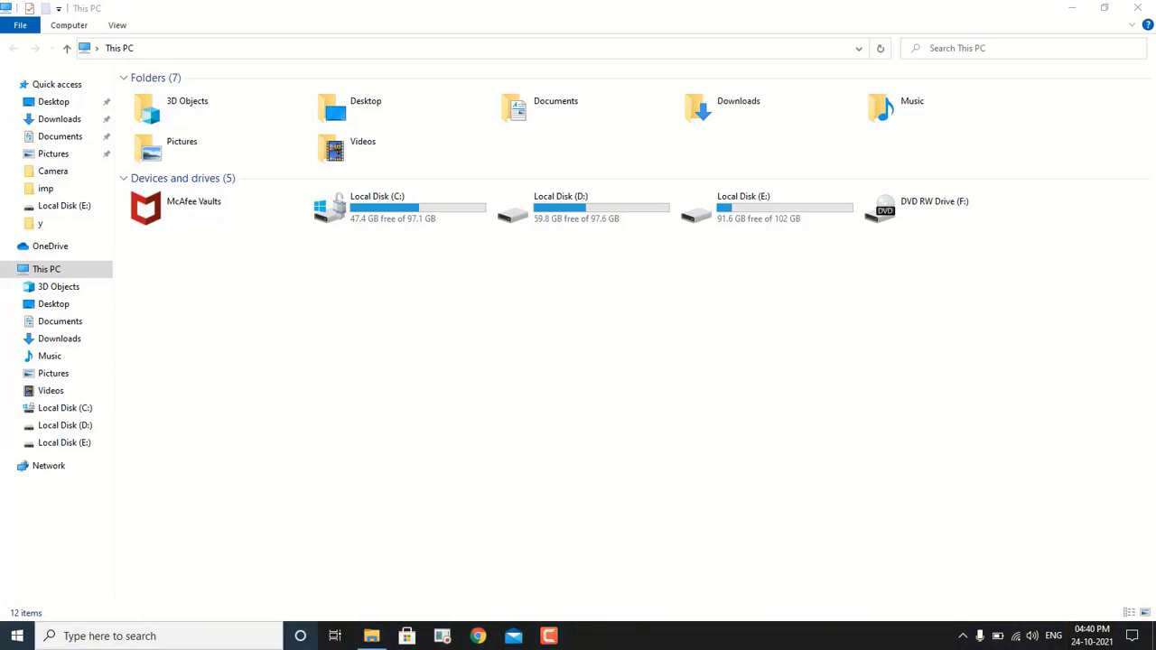
Reopen This PC through Windows search and open the Local Disk (C:) properties.
click(1137, 8)
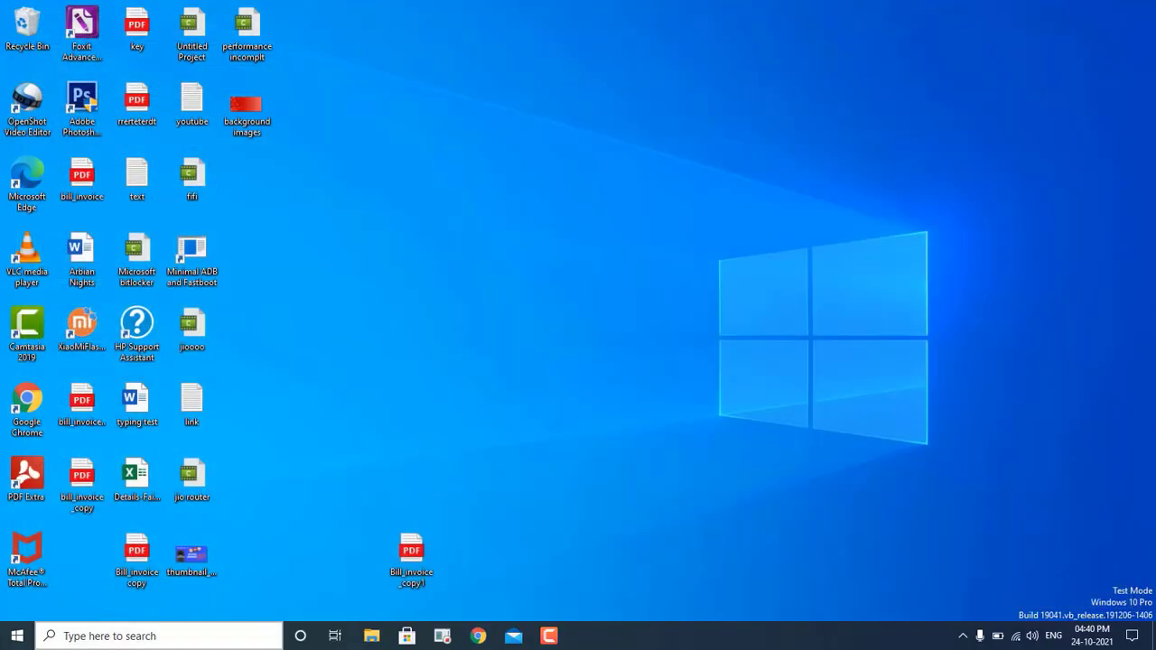
key(super+s)
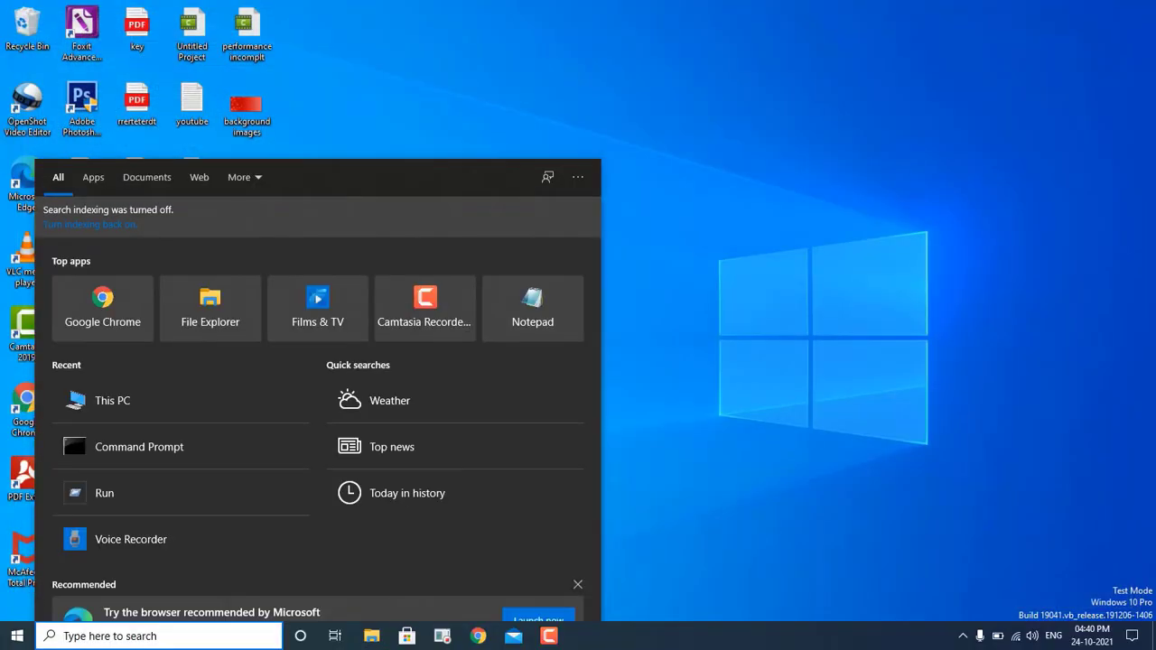
text(THIS)
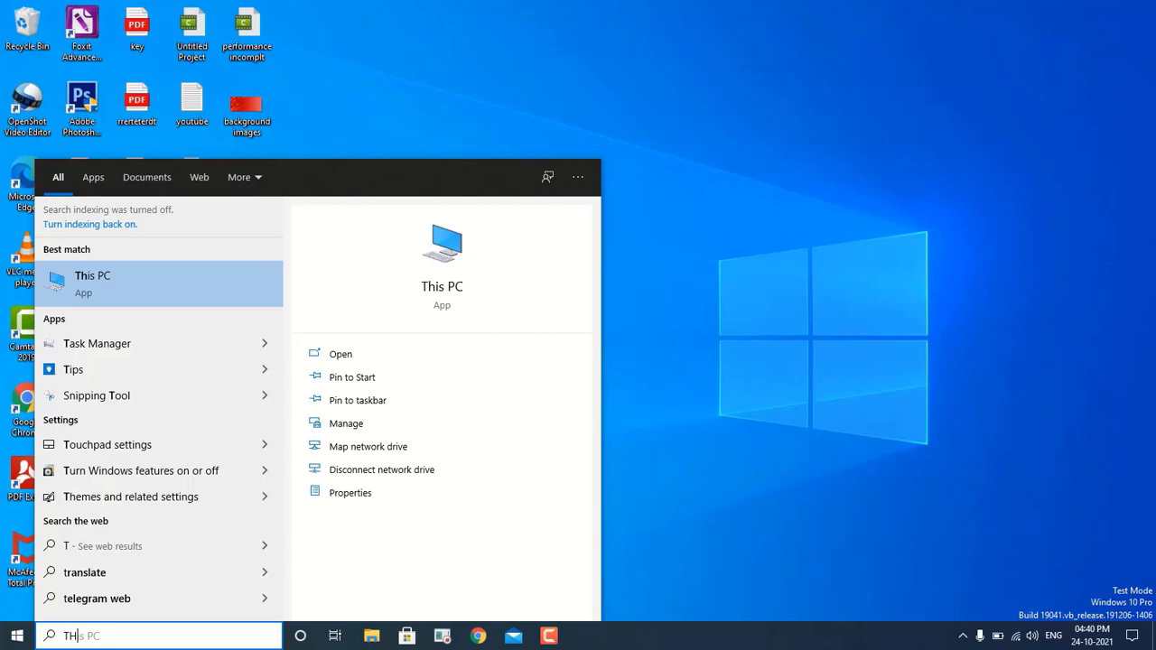
key(Return)
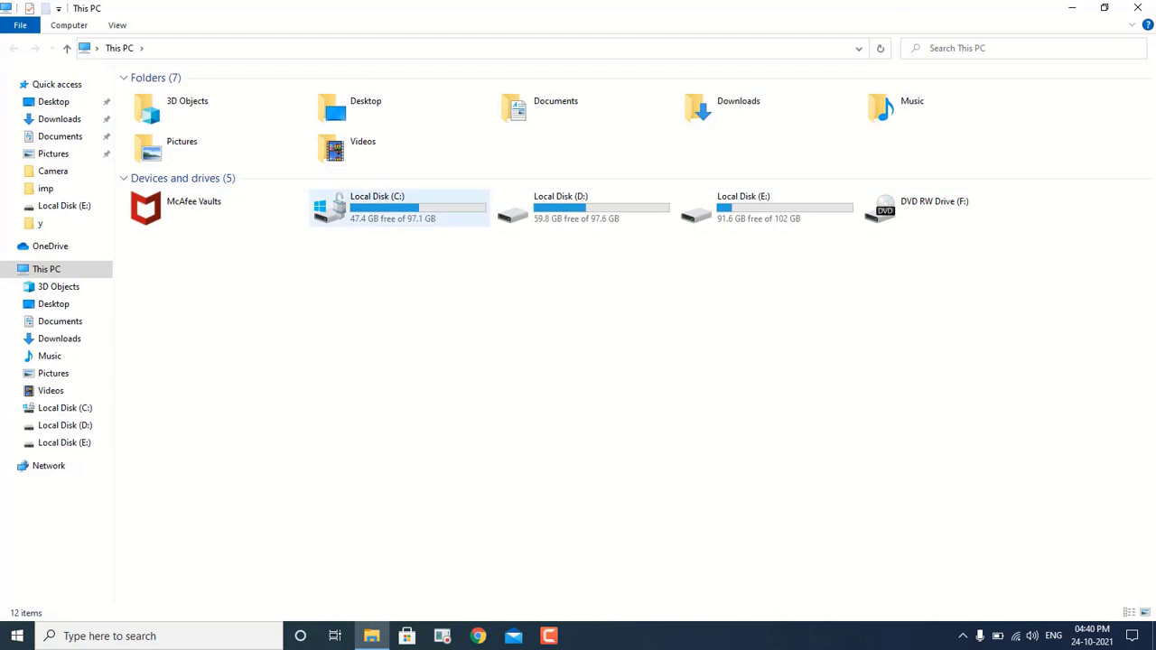
click(398, 208)
right_click(385, 212)
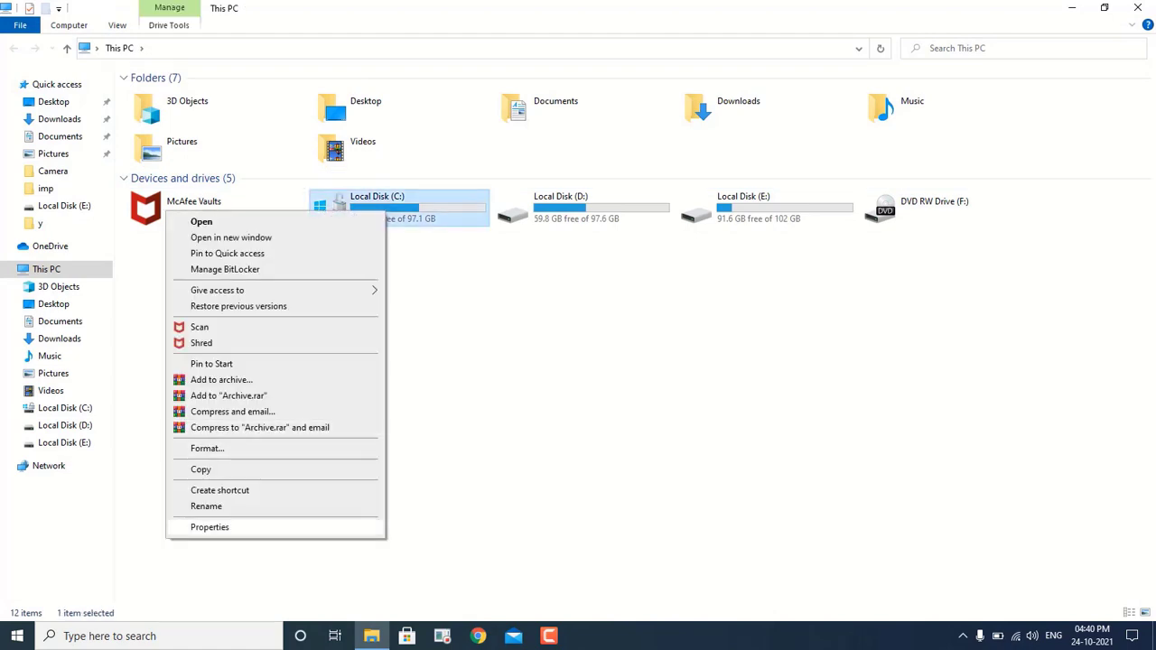
click(209, 527)
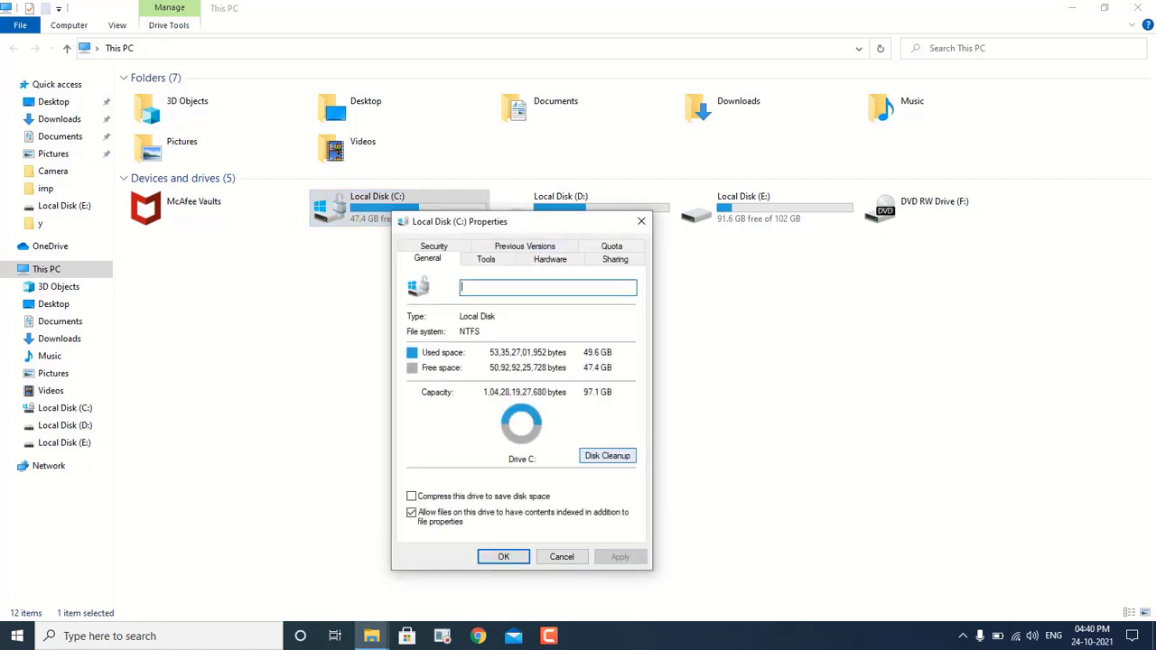
Run Disk Cleanup on C: with Temporary files ticked and permanently delete the 8.91 MB found.
click(607, 455)
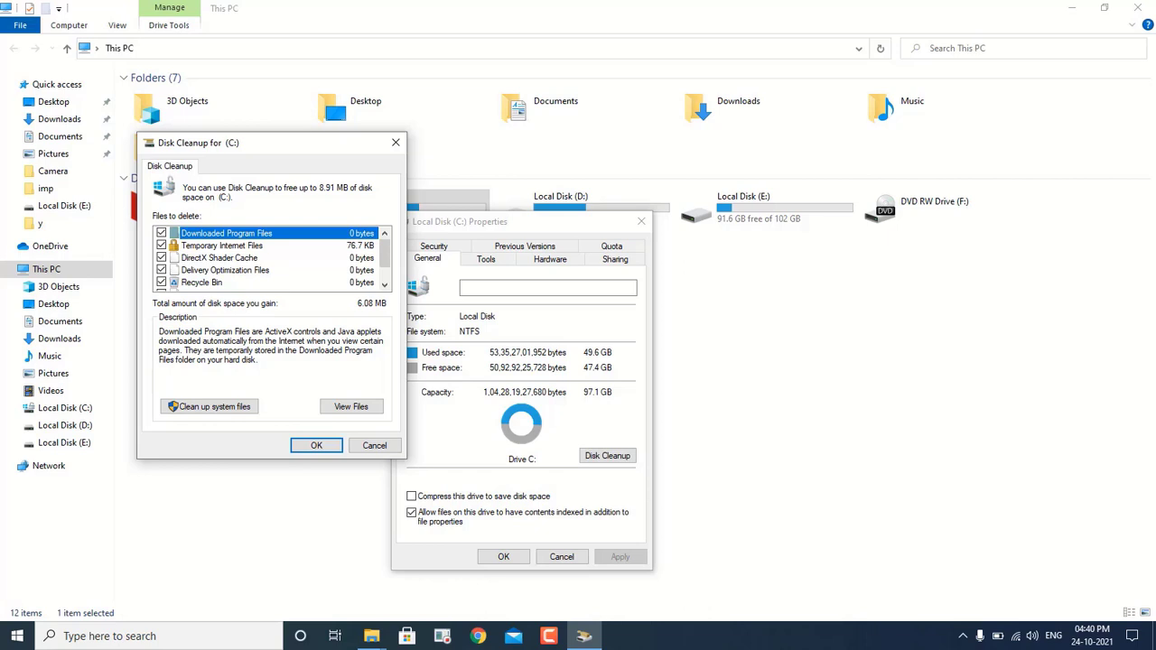
scroll(271, 258, down, 1)
click(161, 270)
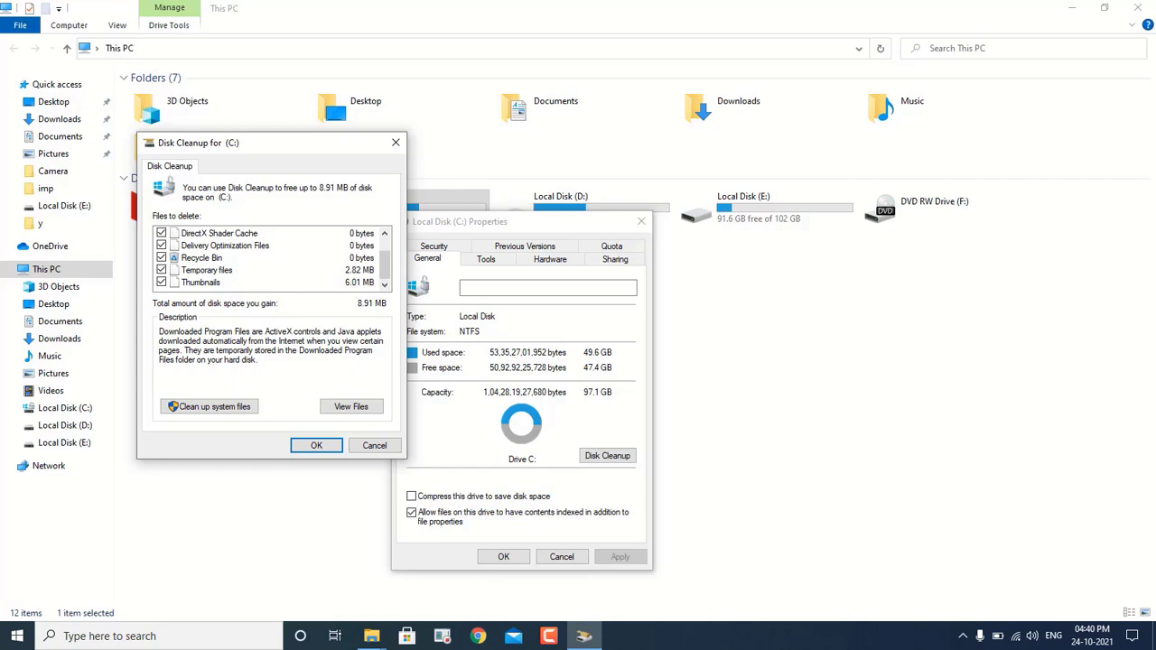
click(316, 446)
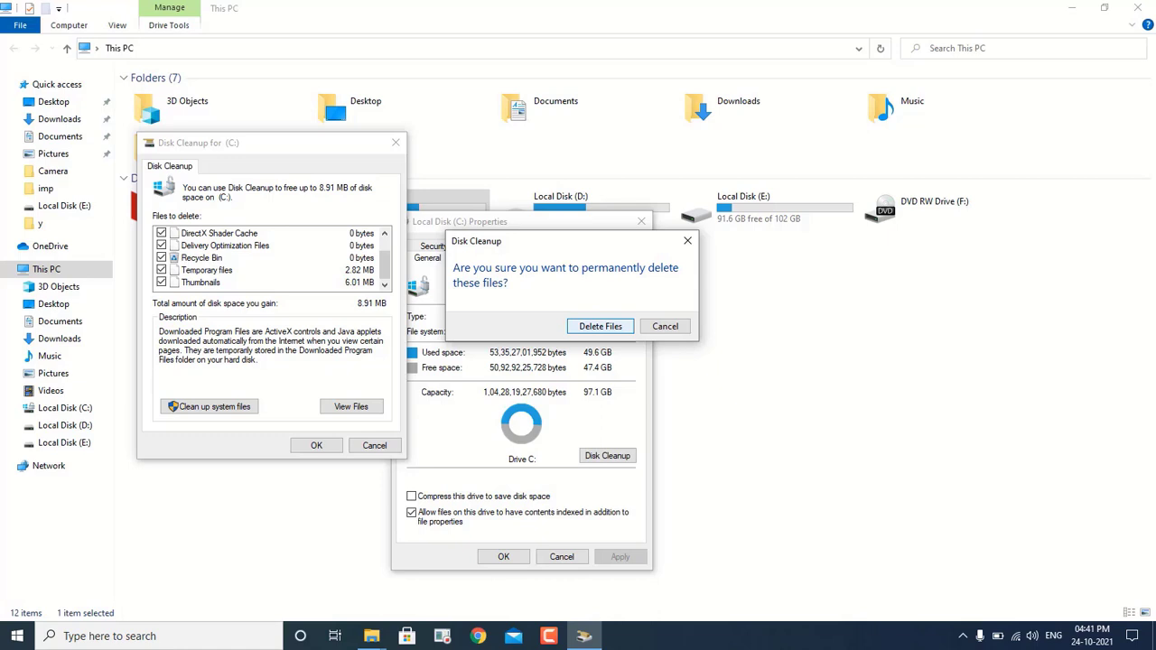
key(Return)
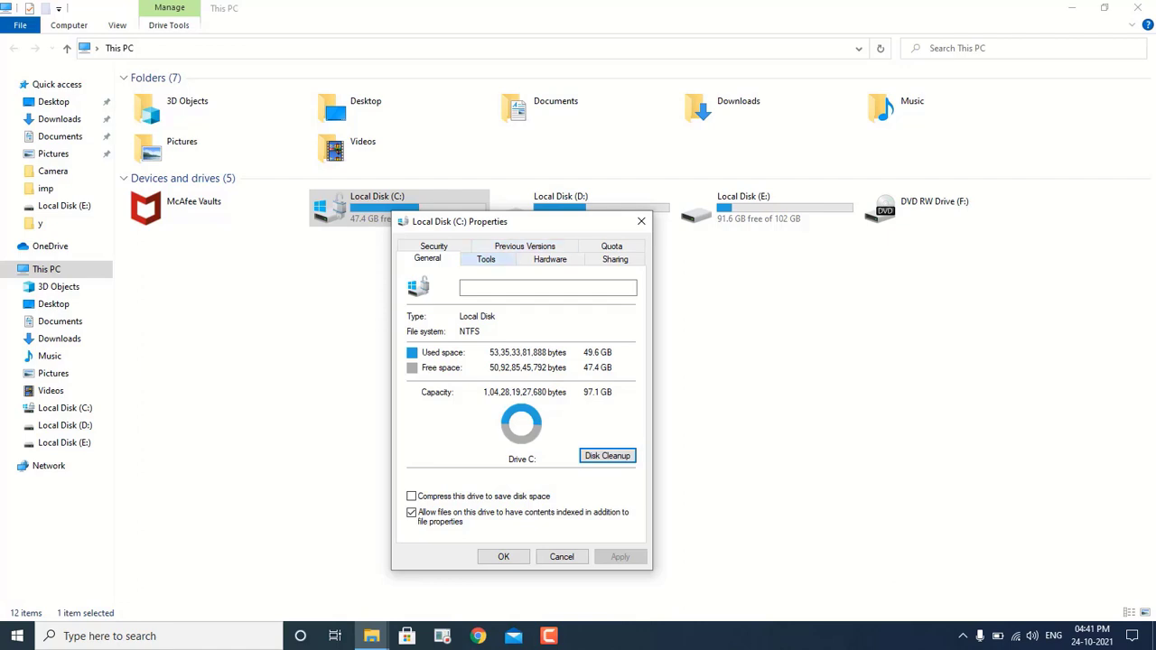
Start an error-checking scan of drive C: from Tools, then close its progress window.
click(486, 260)
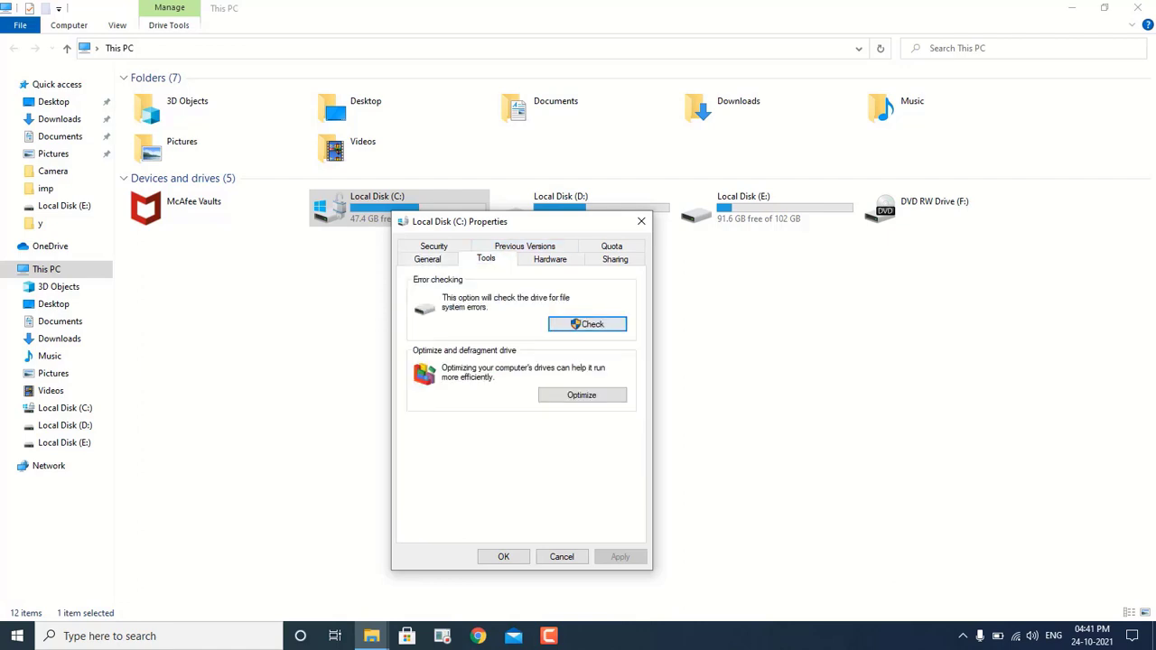
click(587, 324)
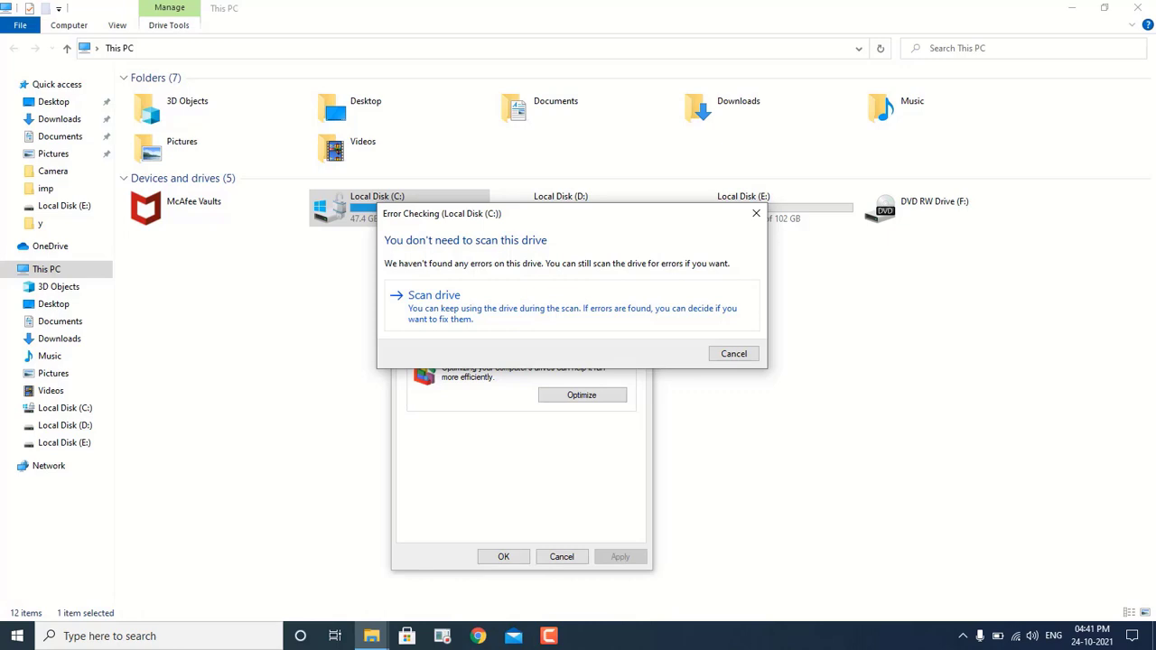
key(Return)
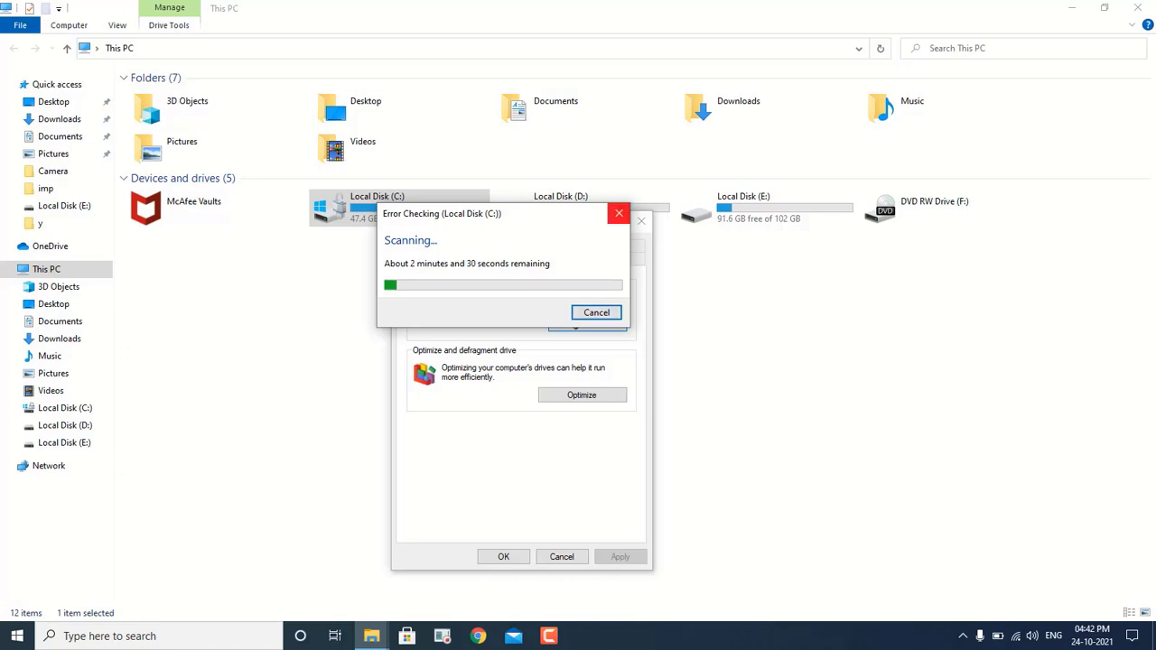
click(619, 213)
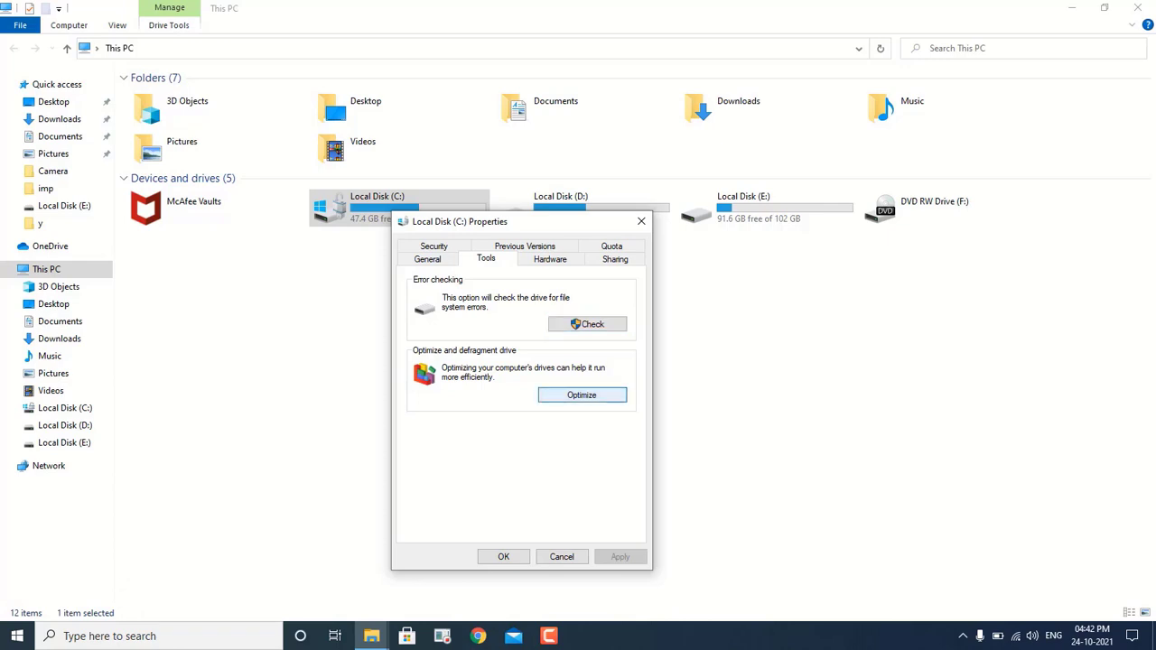
Optimize drive C:, review its weekly schedule without changes, then close Optimize Drives and This PC.
click(582, 395)
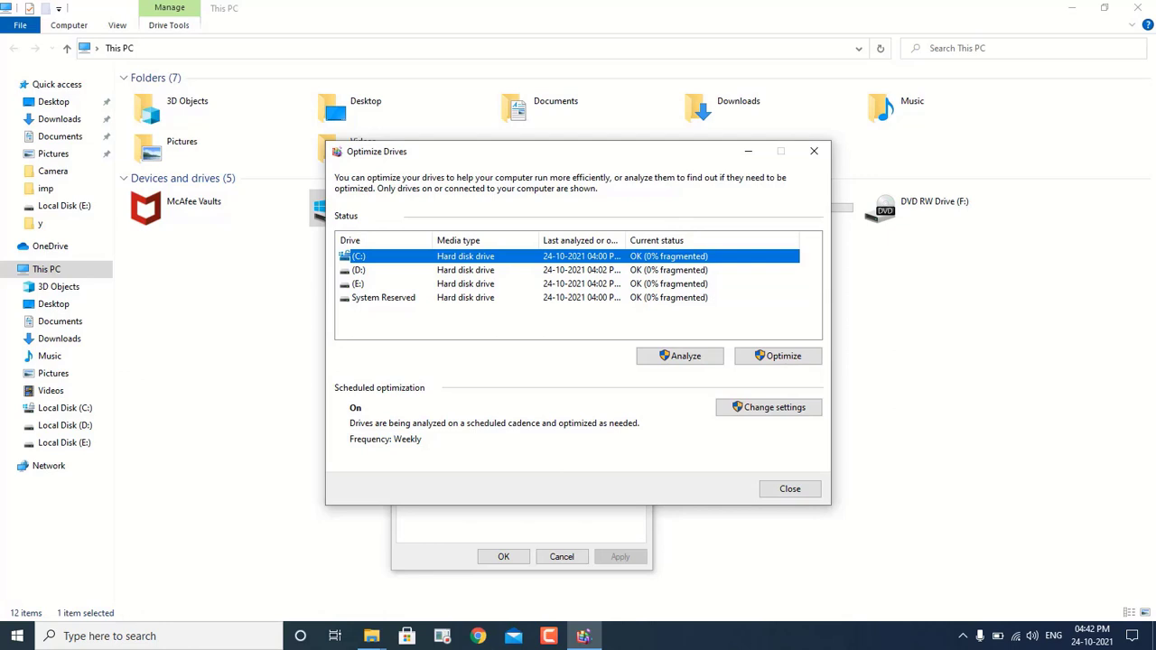
click(778, 356)
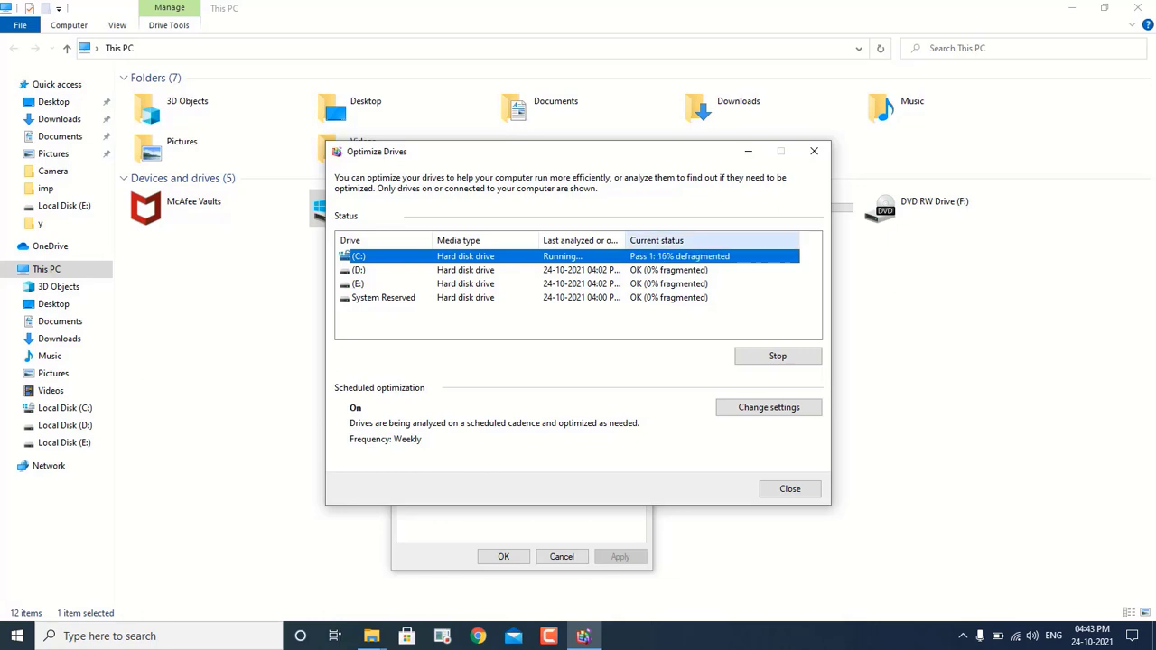
click(769, 408)
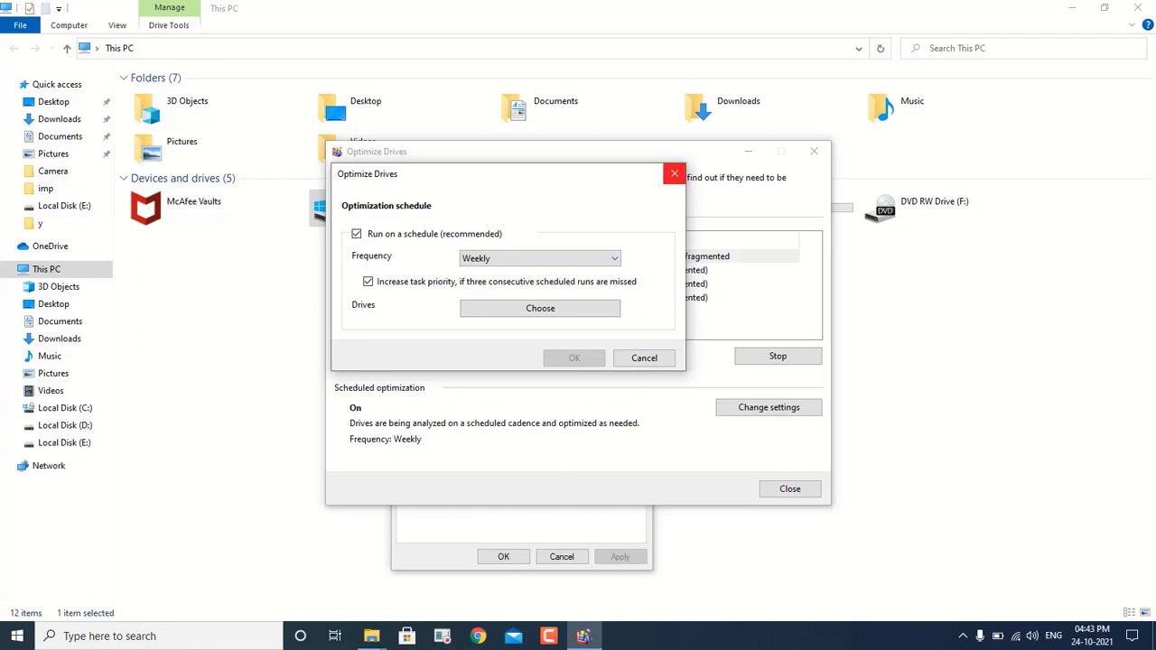
click(674, 173)
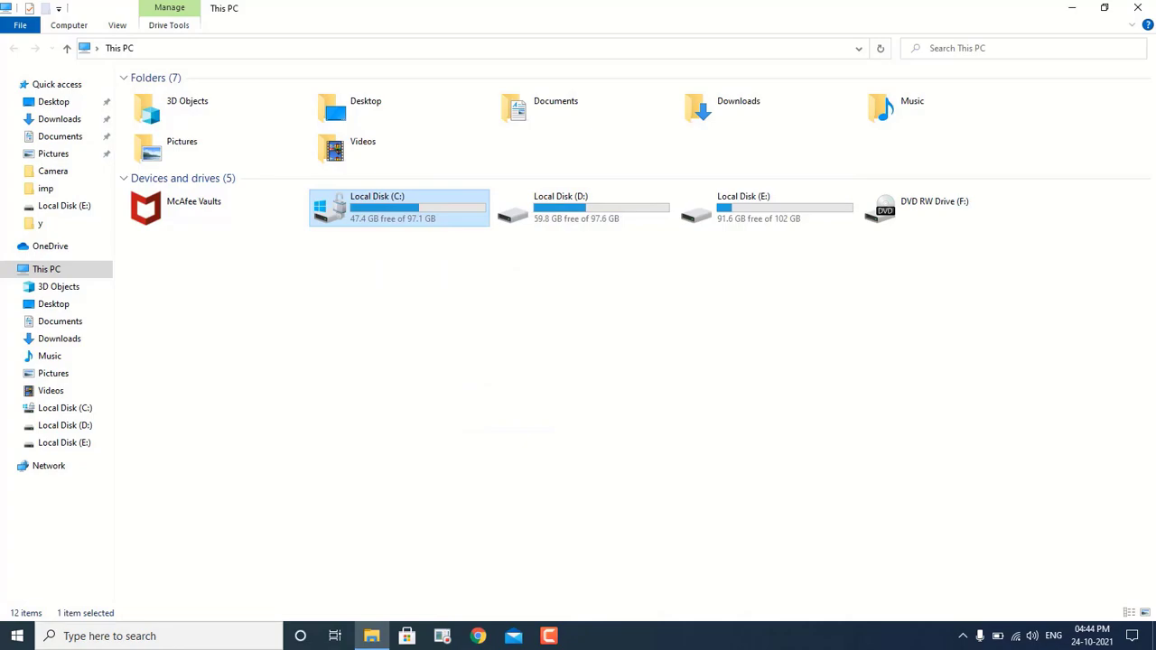
click(1139, 7)
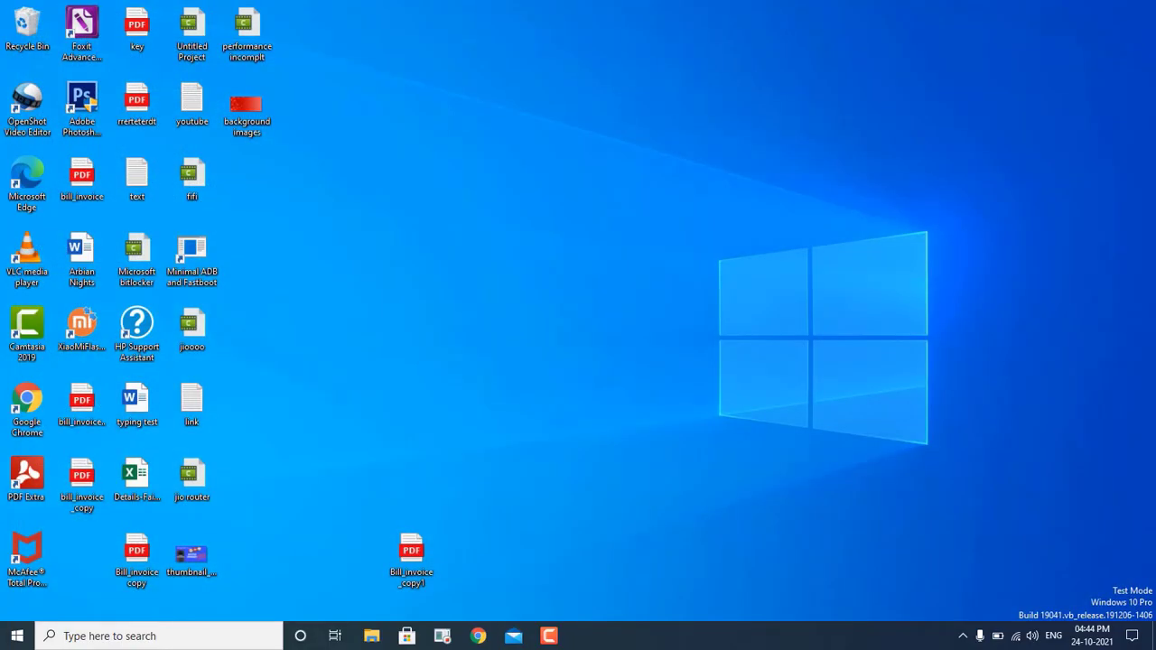
Open the Run box through Windows search.
key(super+s)
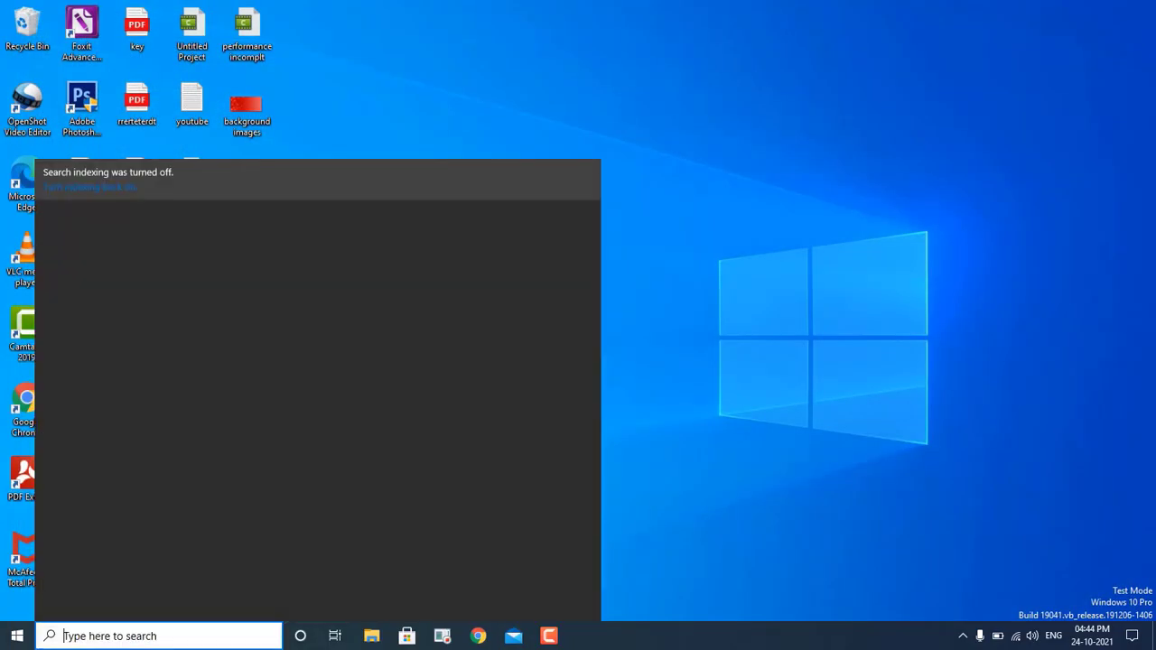
text(R)
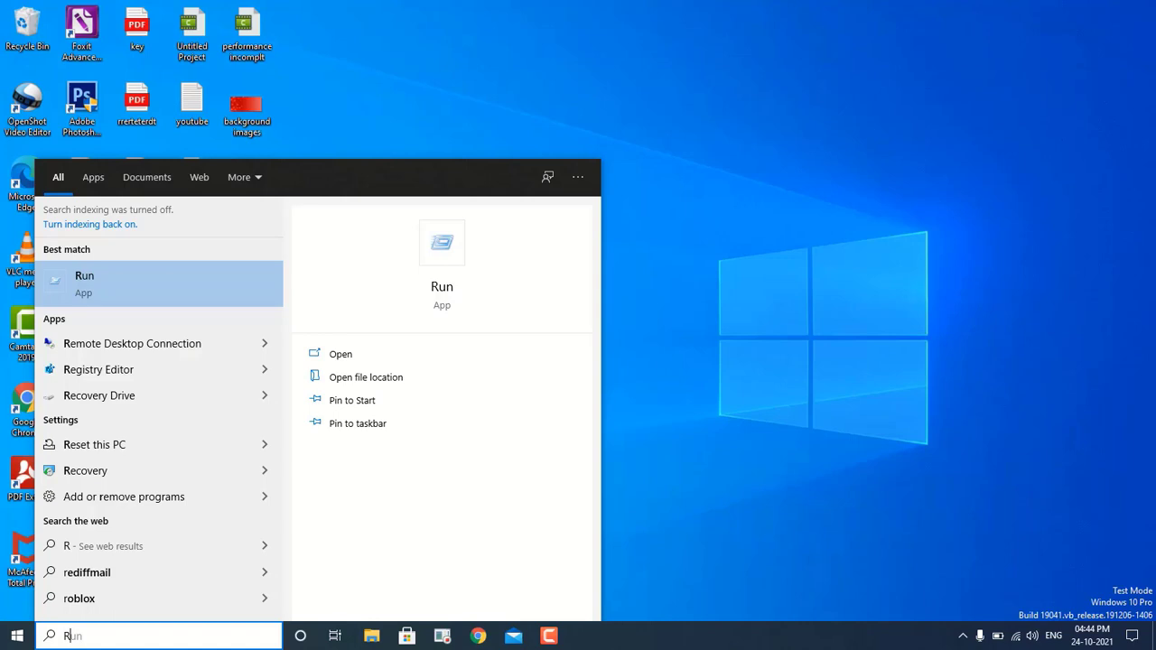
text(UN)
key(Return)
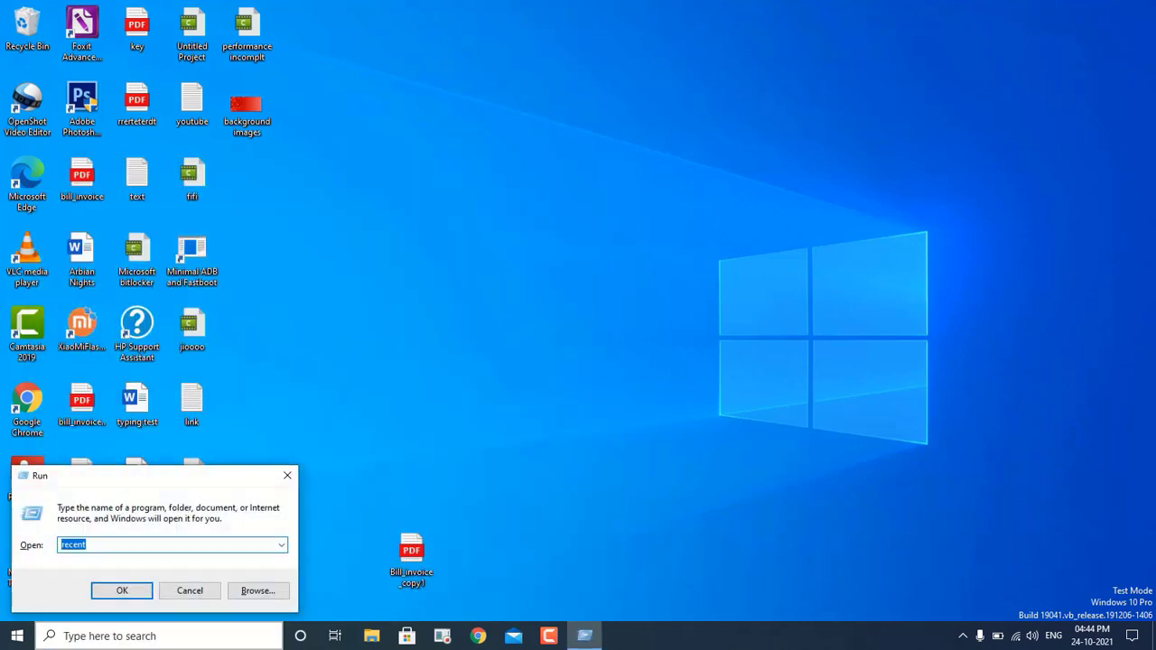
Open the user's Temp folder with %TEMP%, after dismissing the error from the mistyped %TEMP5.
key(BackSpace)
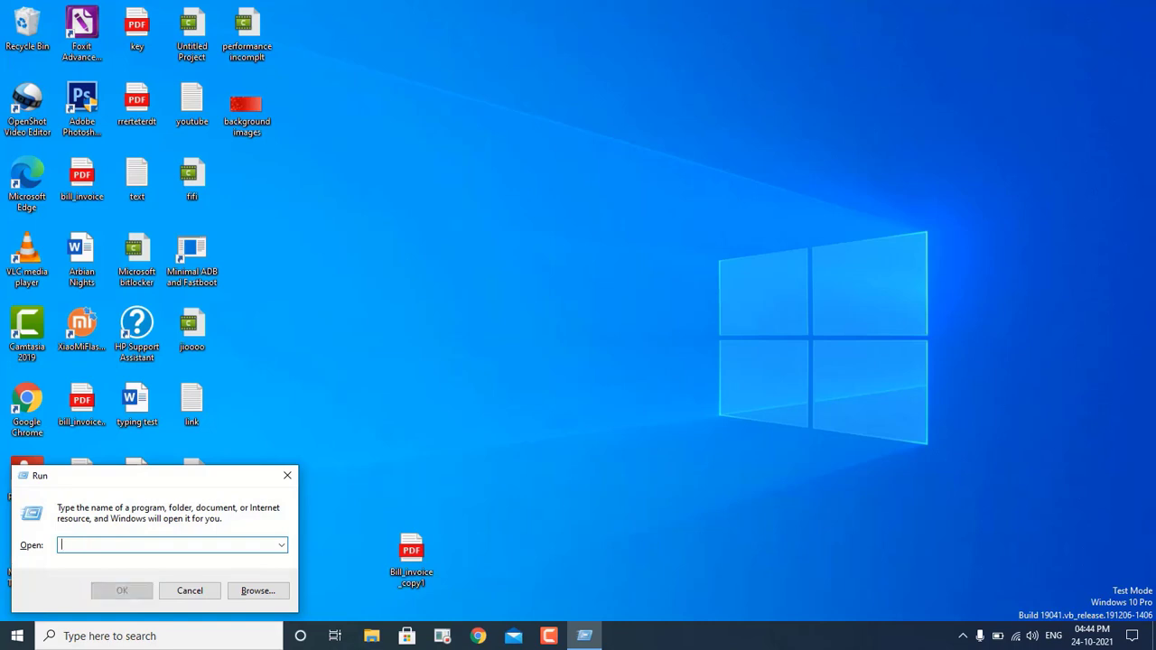
text(%)
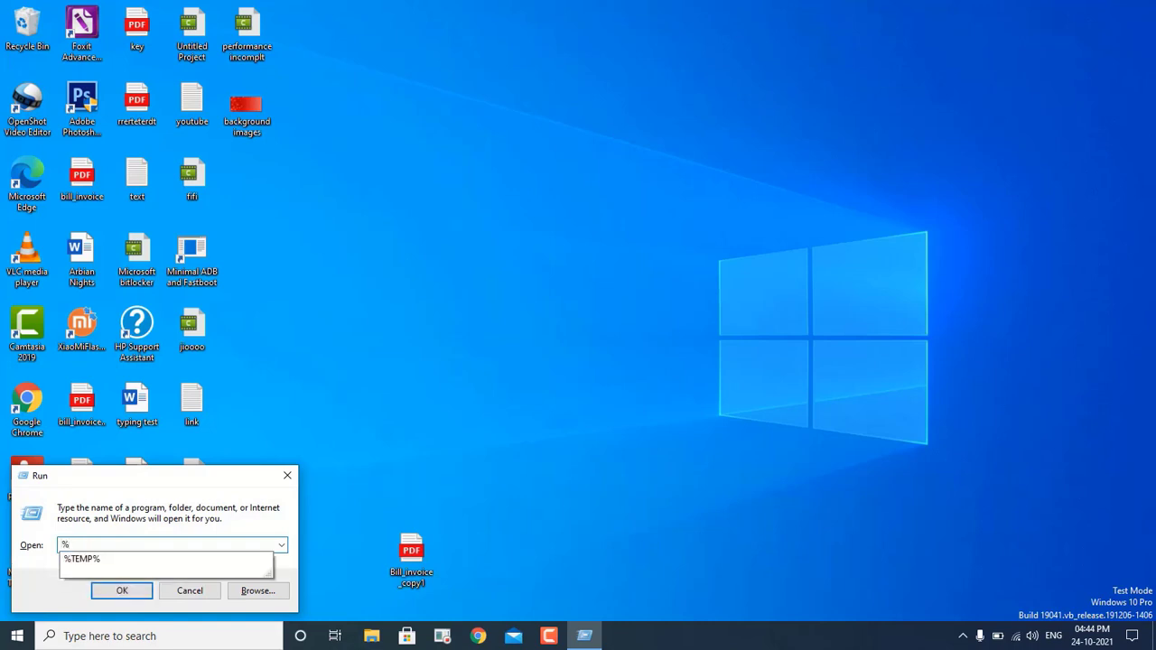
text(TEMP5)
key(Return)
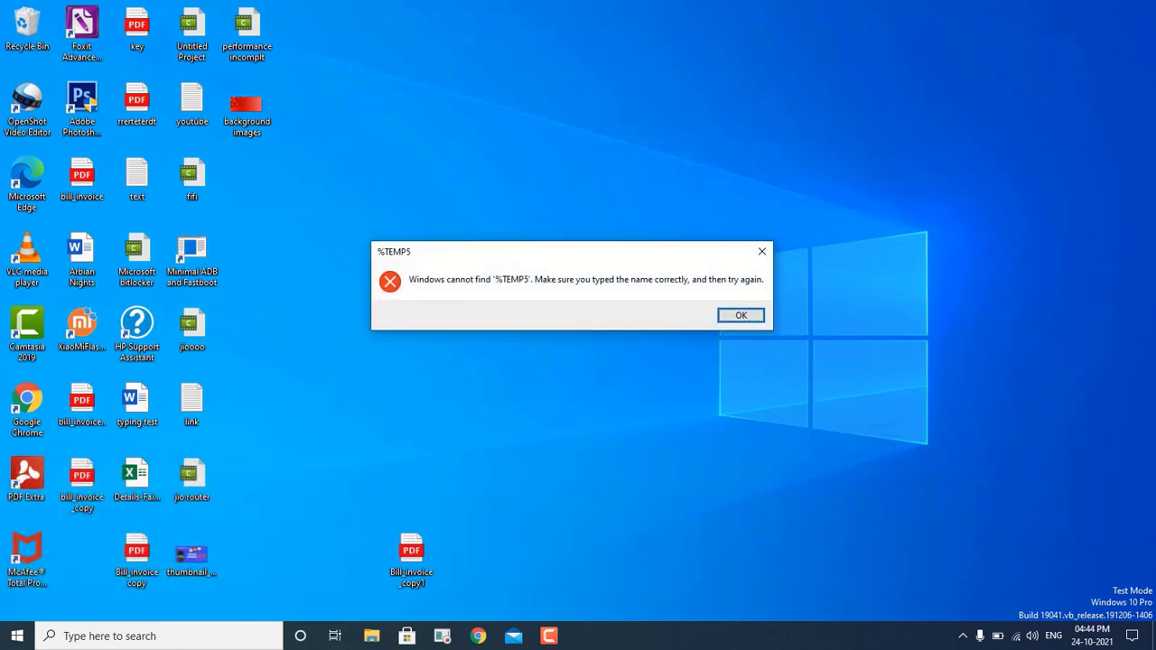
key(Return)
text(%TEMP%)
key(Return)
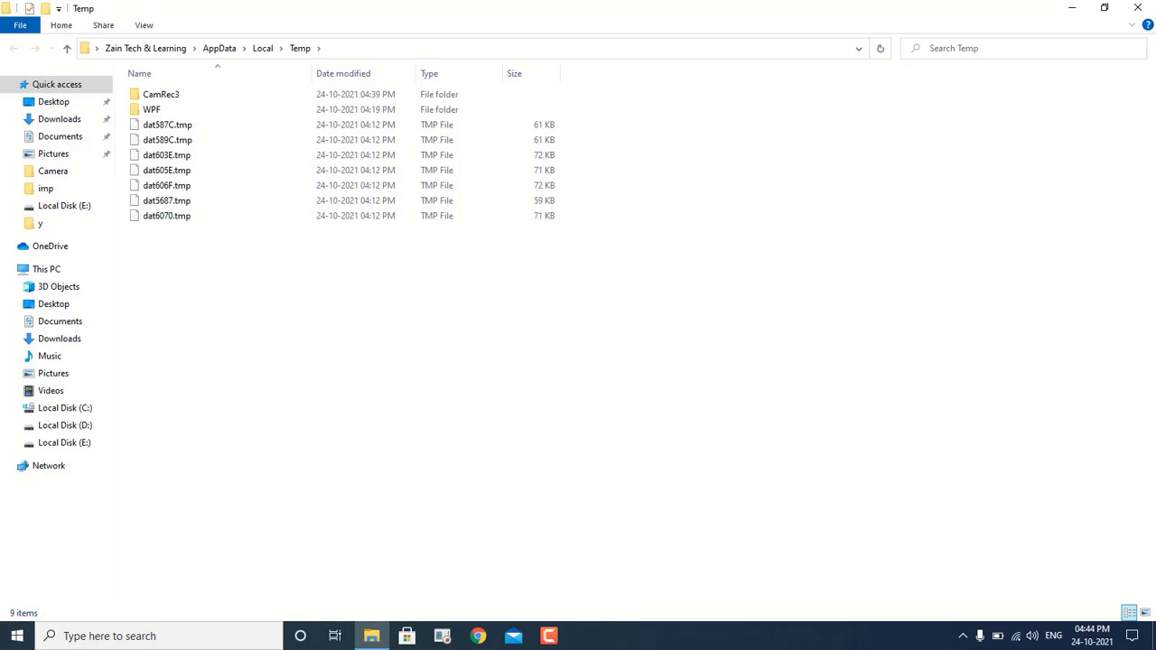
Select all nine items in the Temp folder.
drag(624, 298, 140, 86)
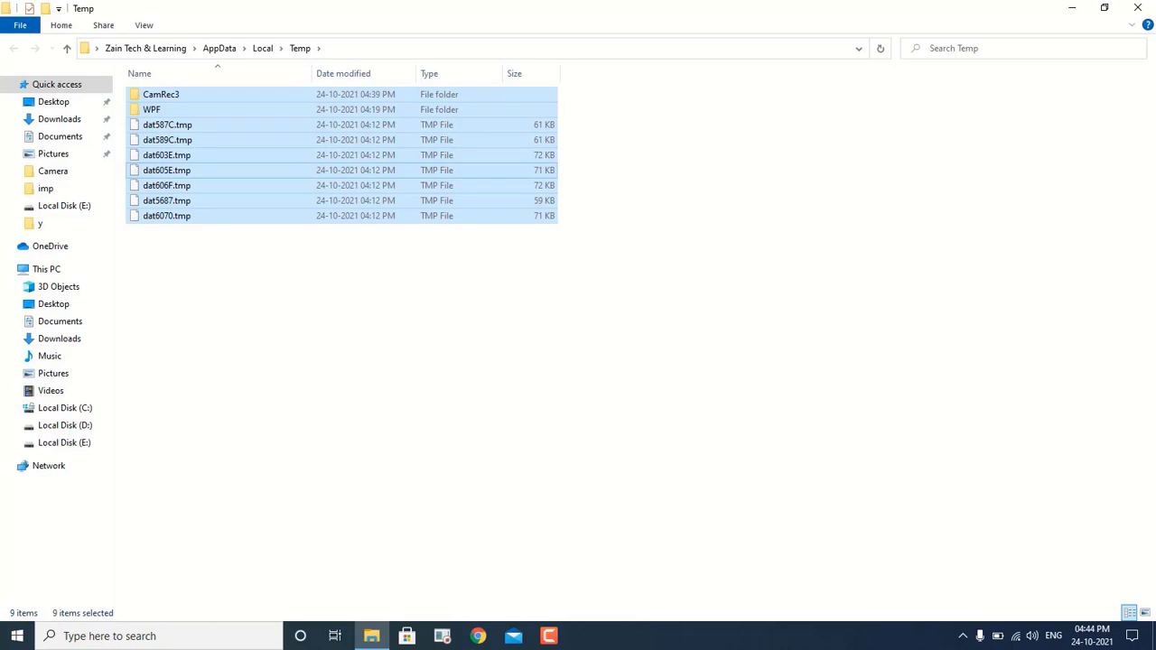
key(shift+F10)
key(Up)
key(Up)
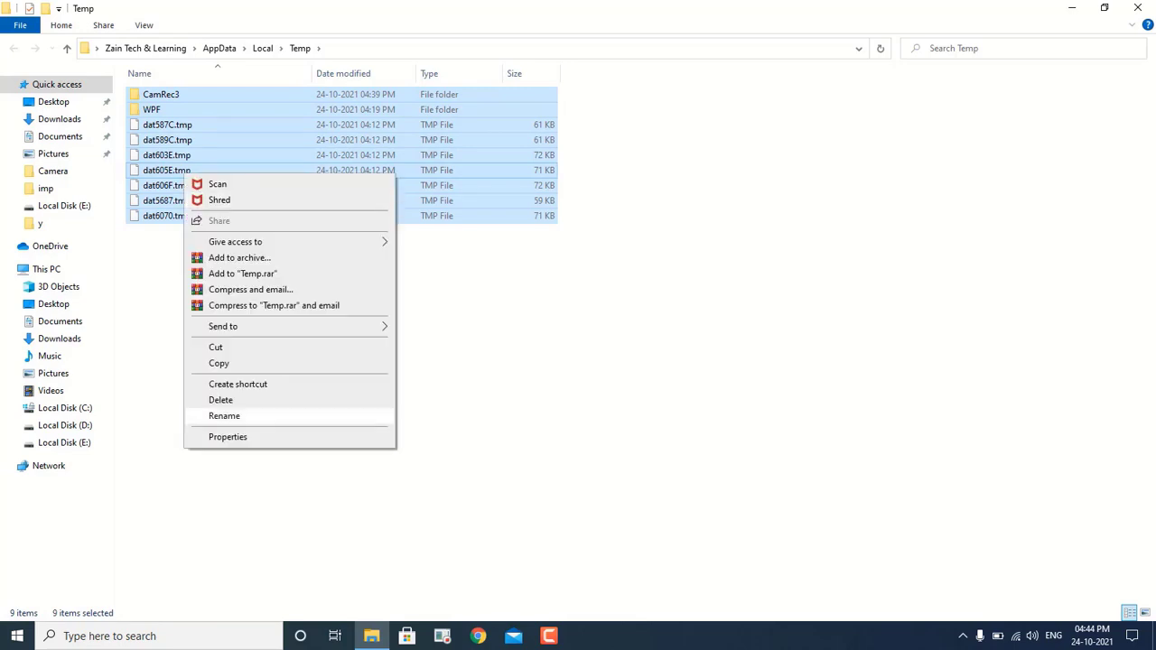
key(Up)
key(Return)
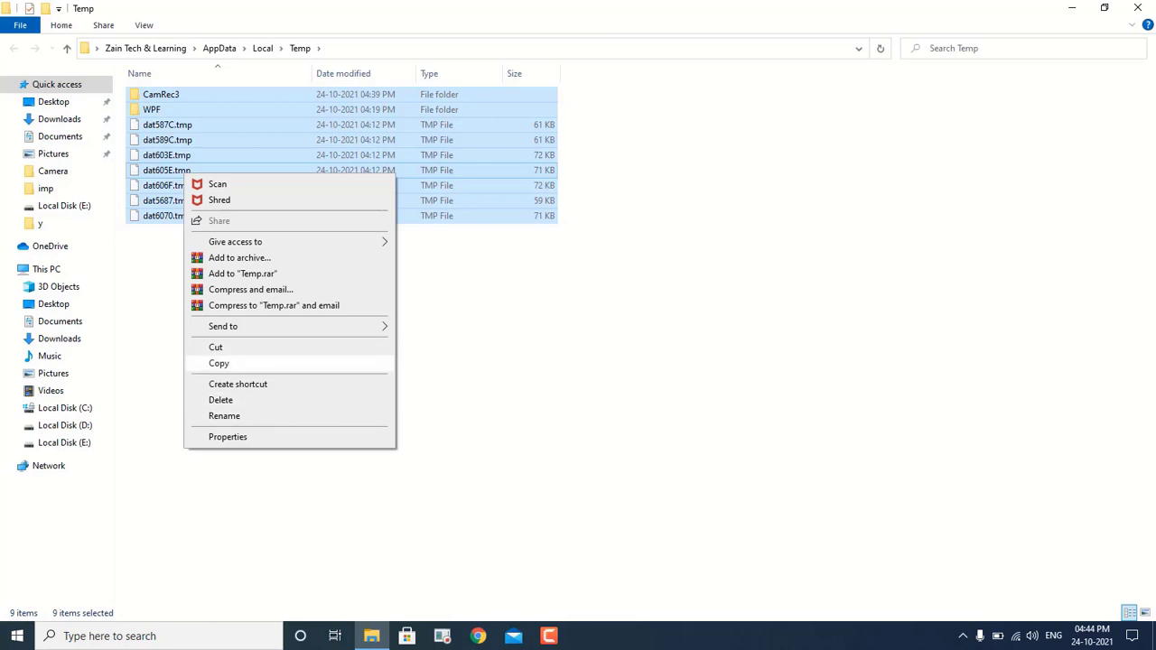
key(Escape)
click(166, 170)
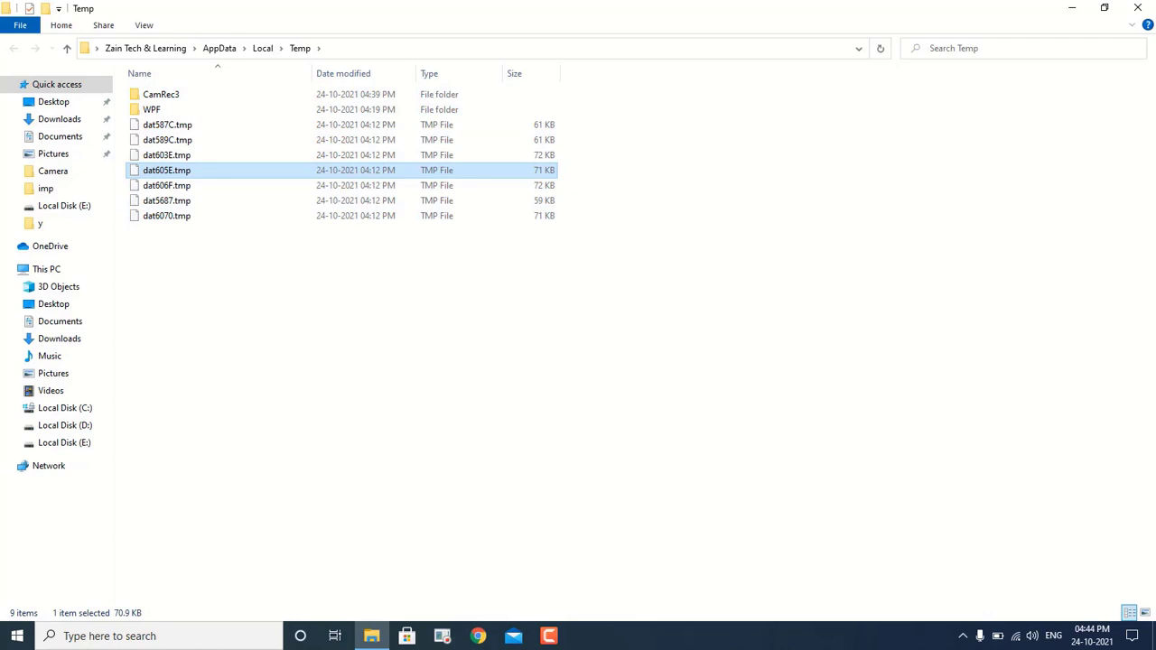
key(ctrl+space)
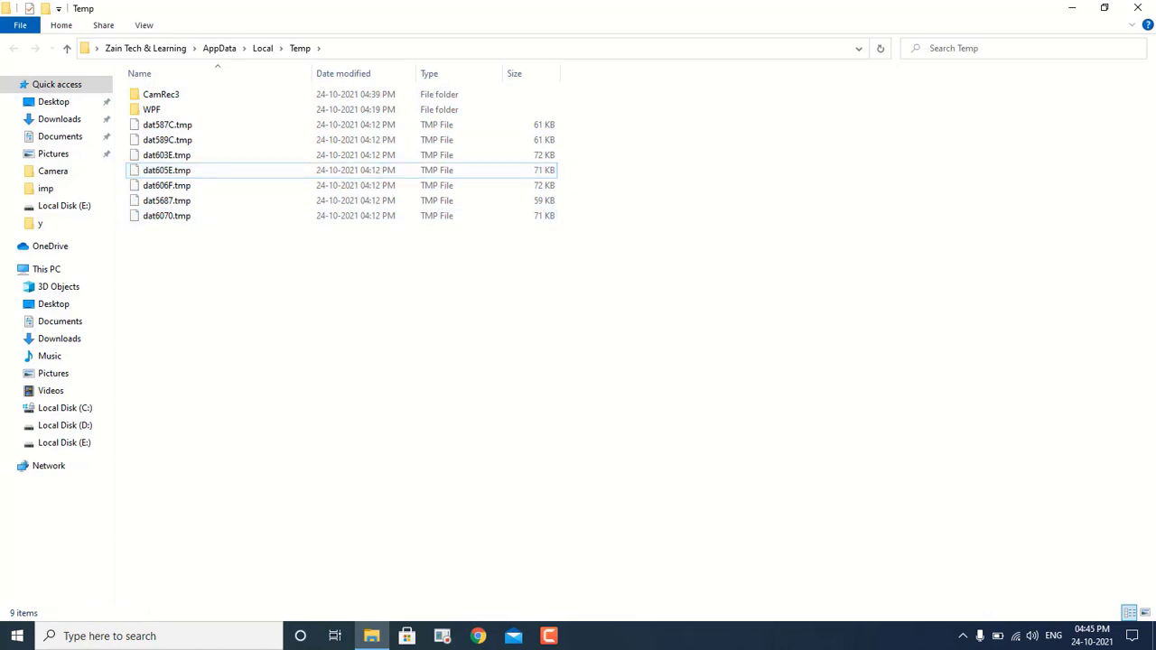
drag(549, 244, 156, 83)
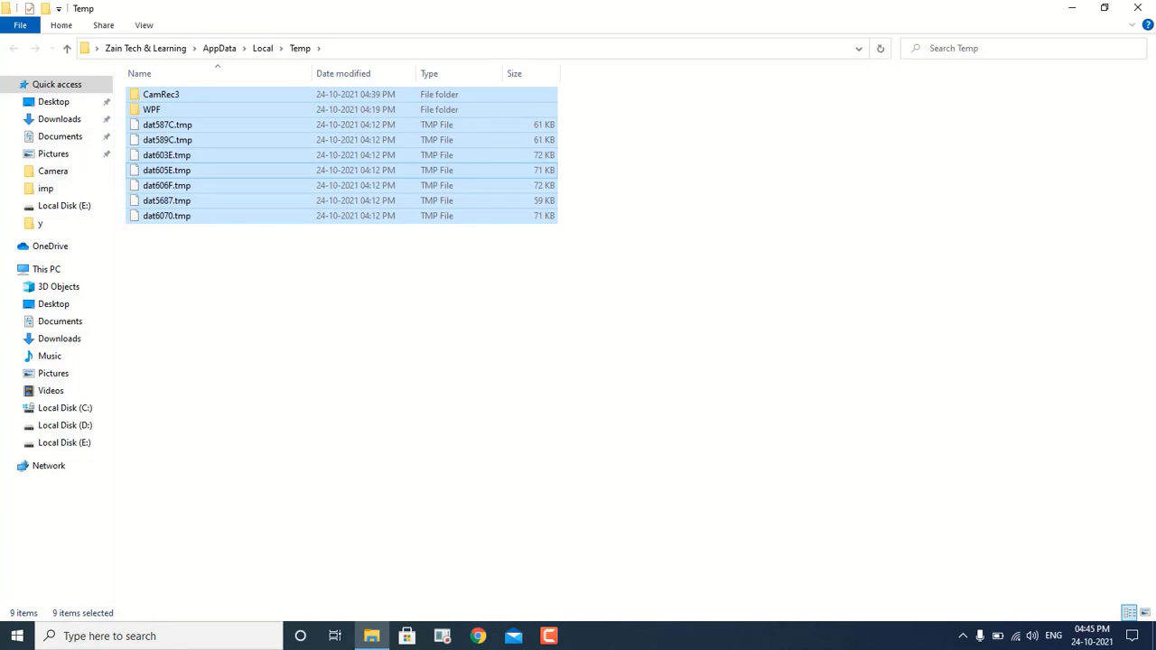
Permanently delete the selected items, skipping all in-use ones, and close the window.
key(shift+Delete)
key(Return)
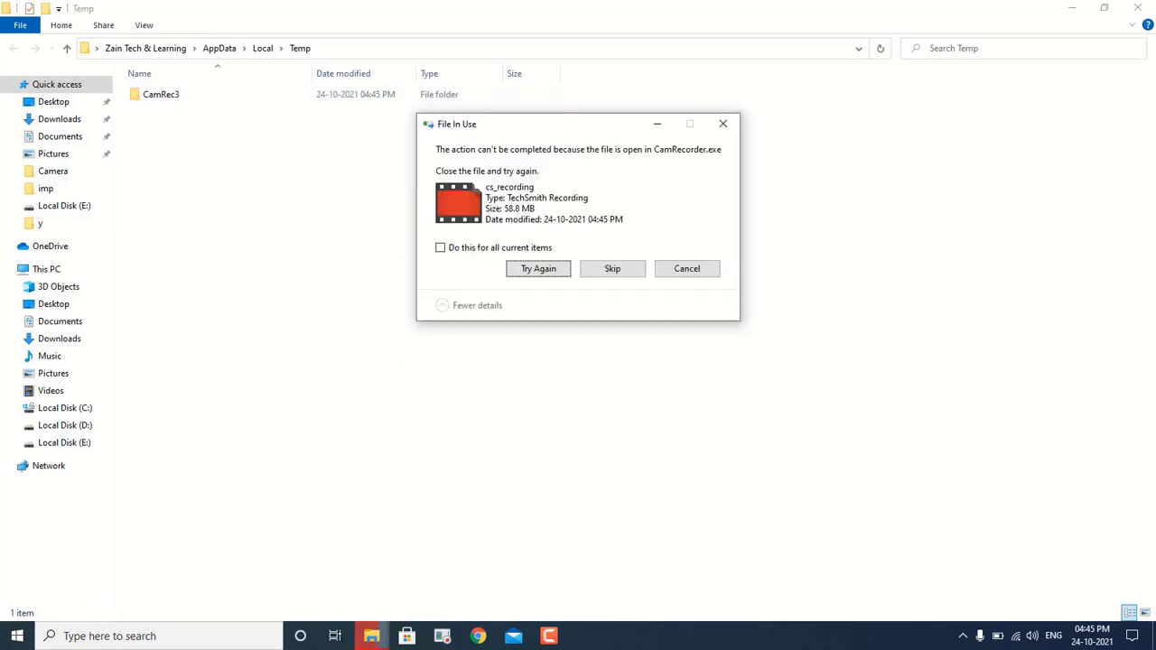
key(alt+d)
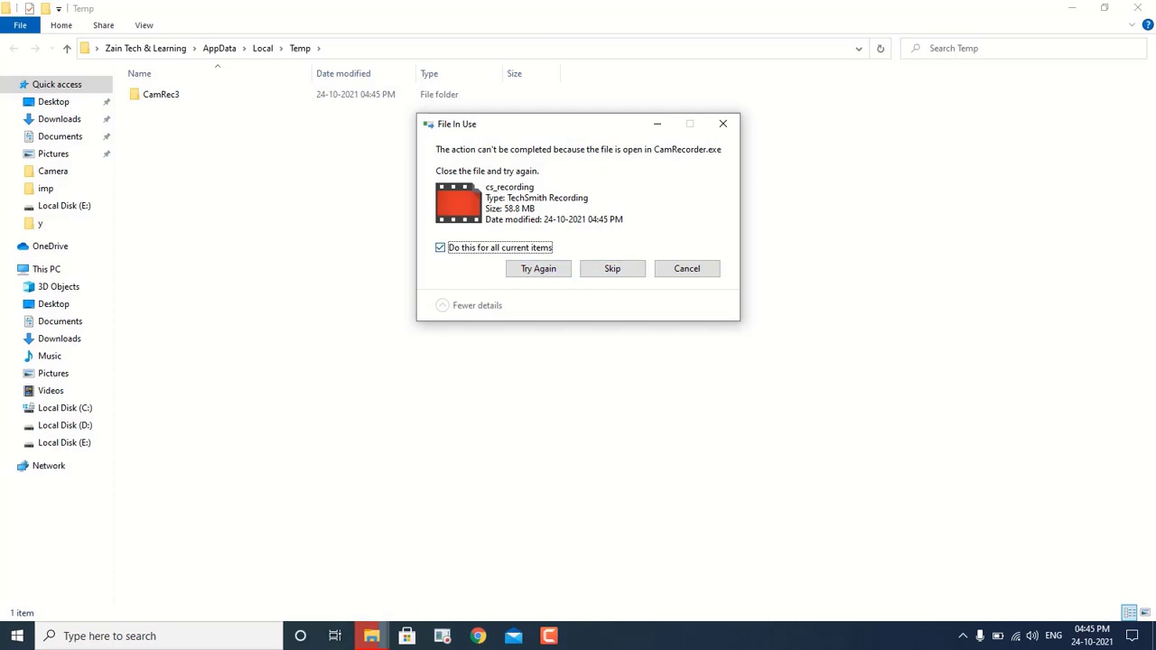
click(613, 268)
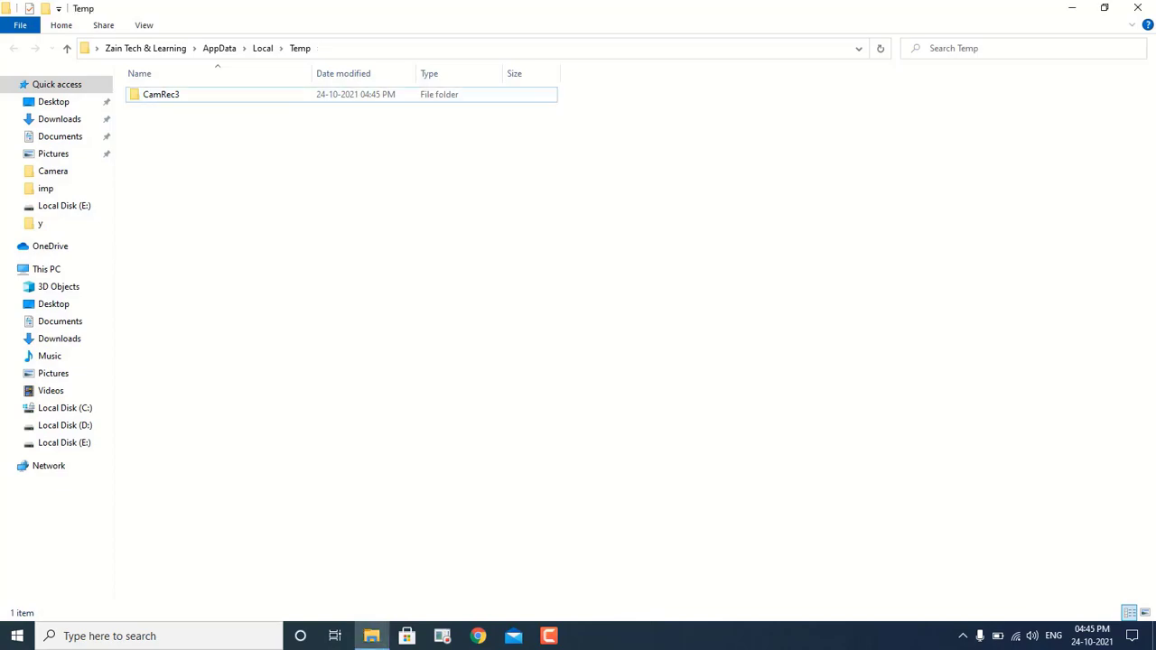
click(1137, 8)
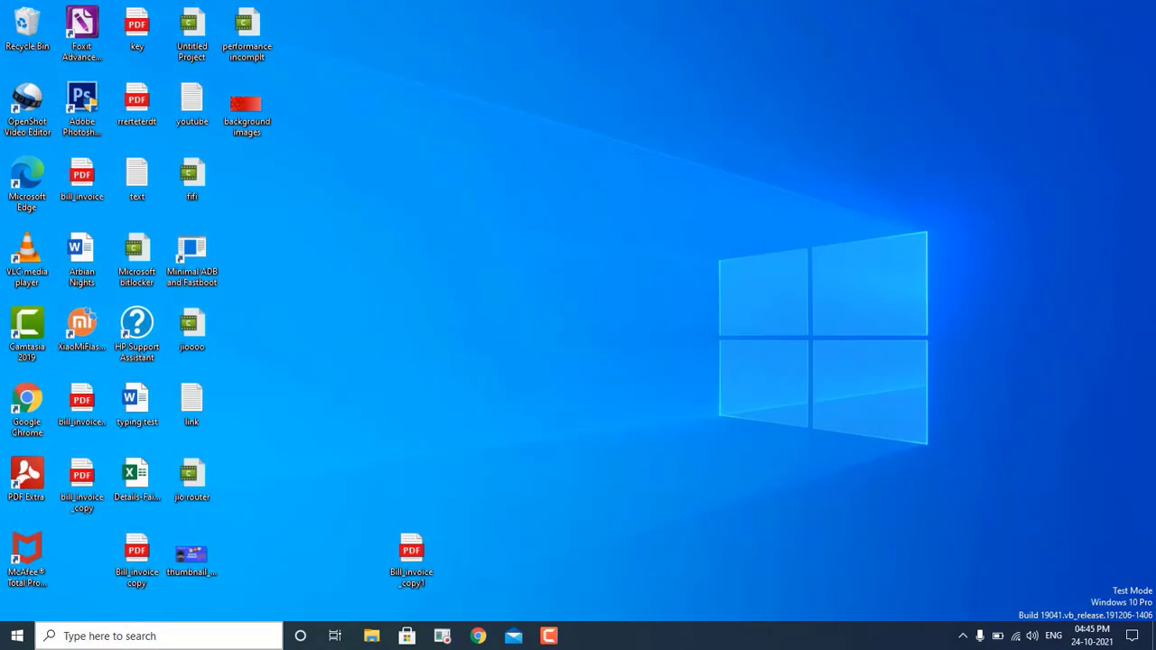
Open C:\Windows\Temp by entering TEMP in the Run box.
click(135, 636)
text(RUN)
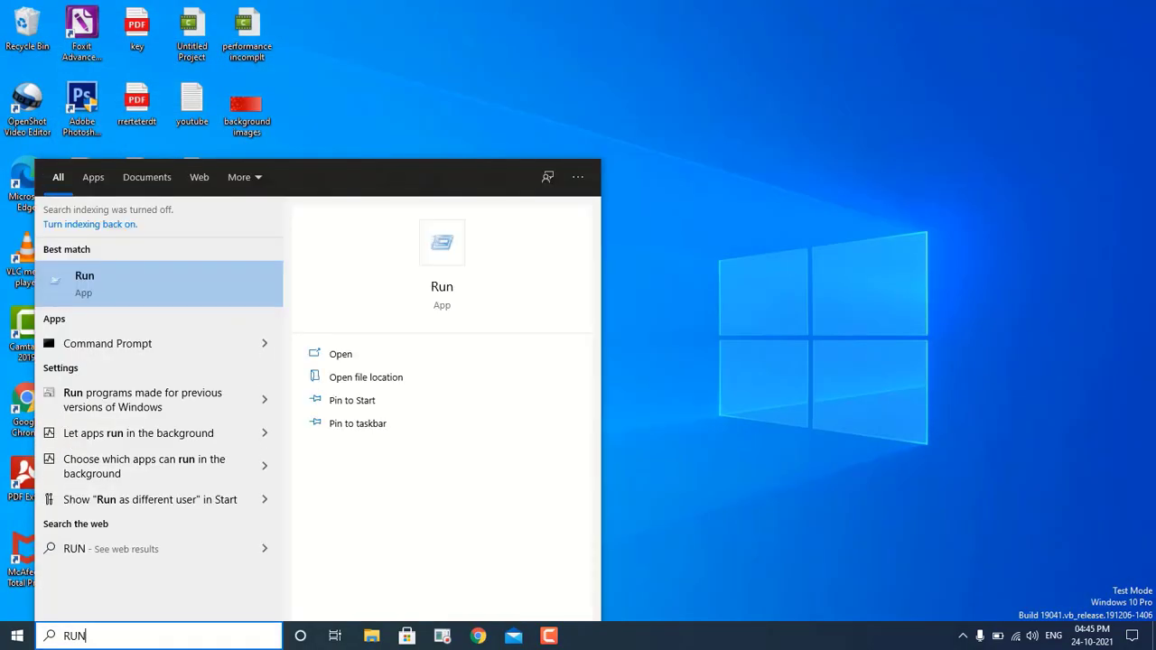
key(Return)
key(BackSpace)
text(TEMP)
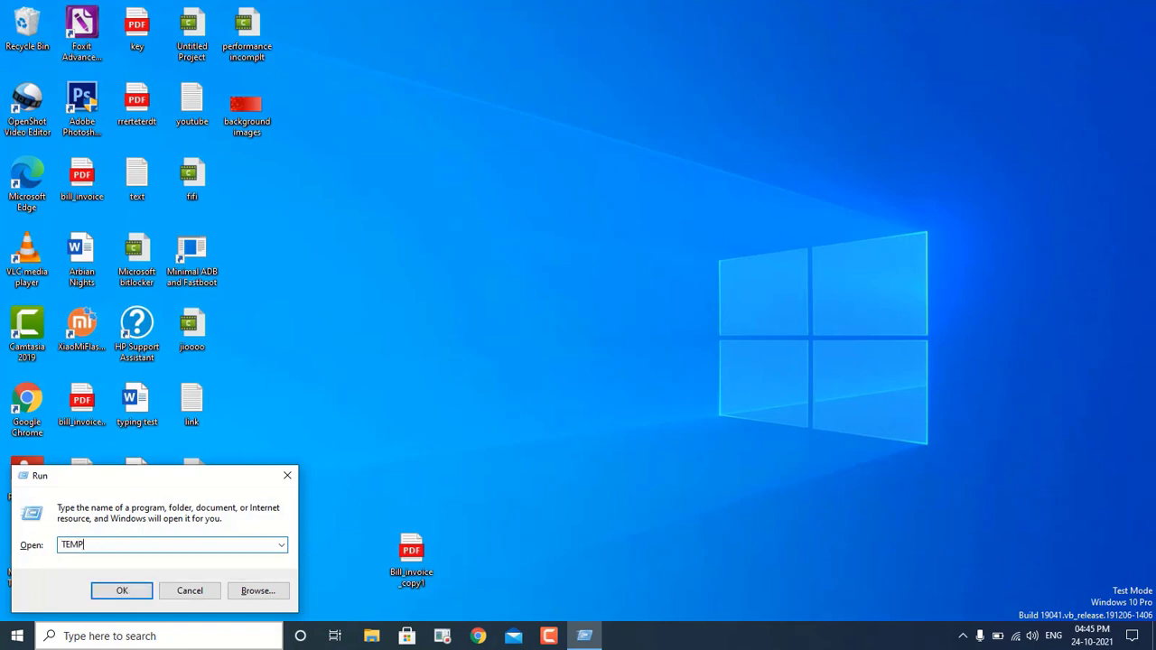
key(Return)
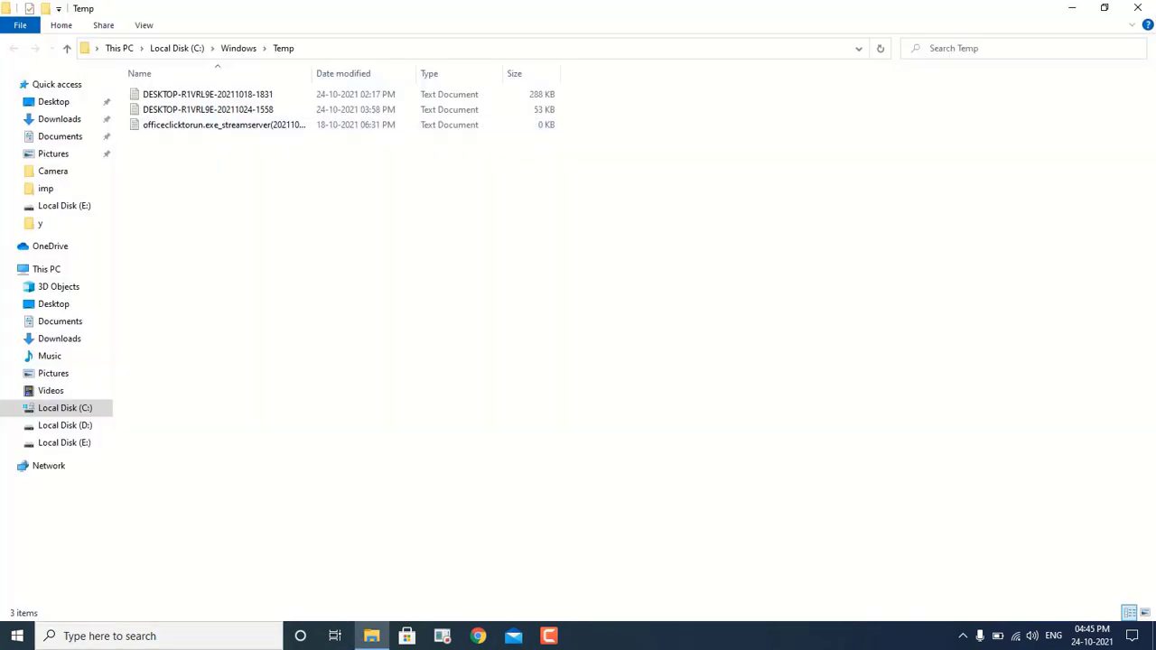
Permanently delete its three files, skipping any in use, and close the window.
drag(539, 275, 124, 82)
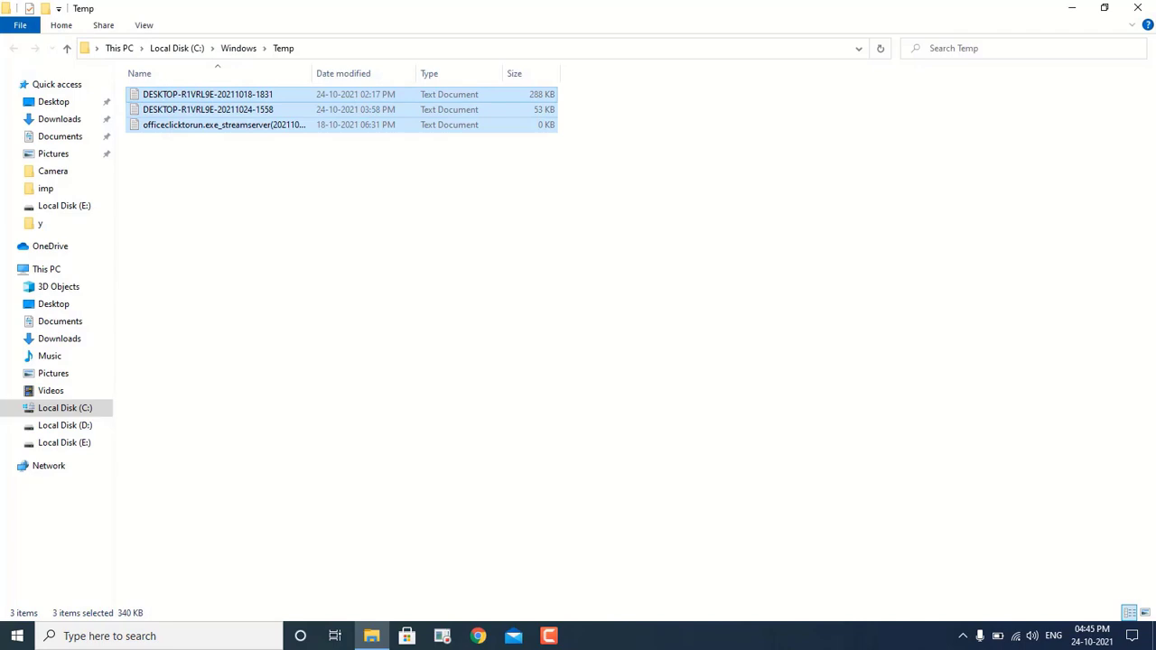
key(shift+Delete)
key(Return)
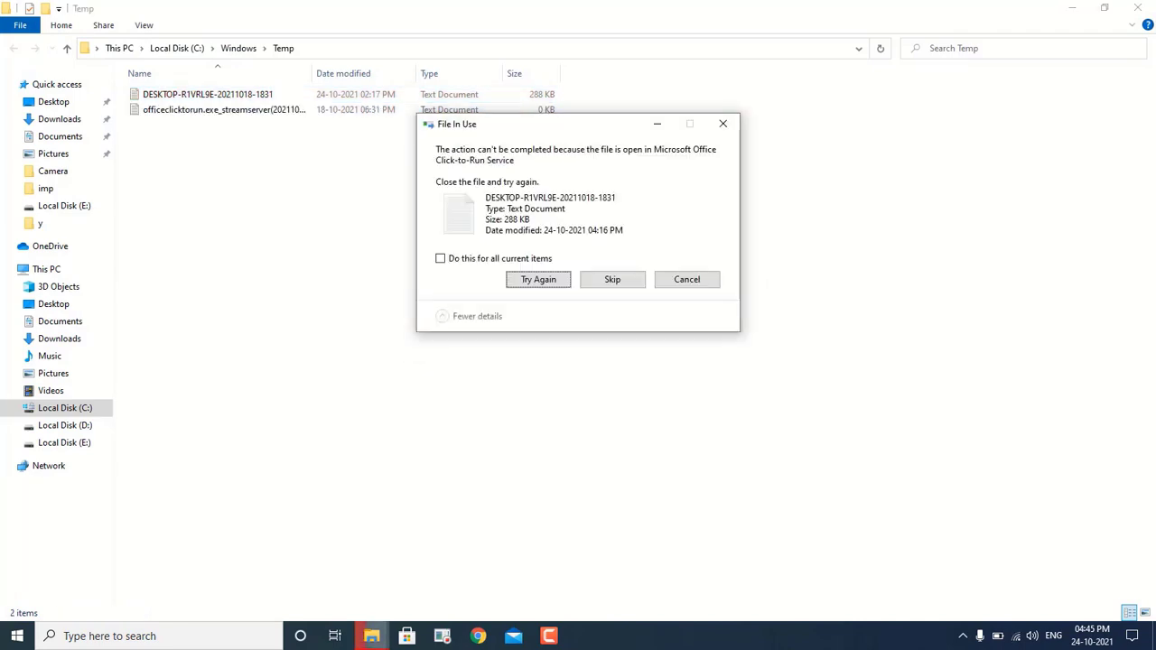
click(440, 259)
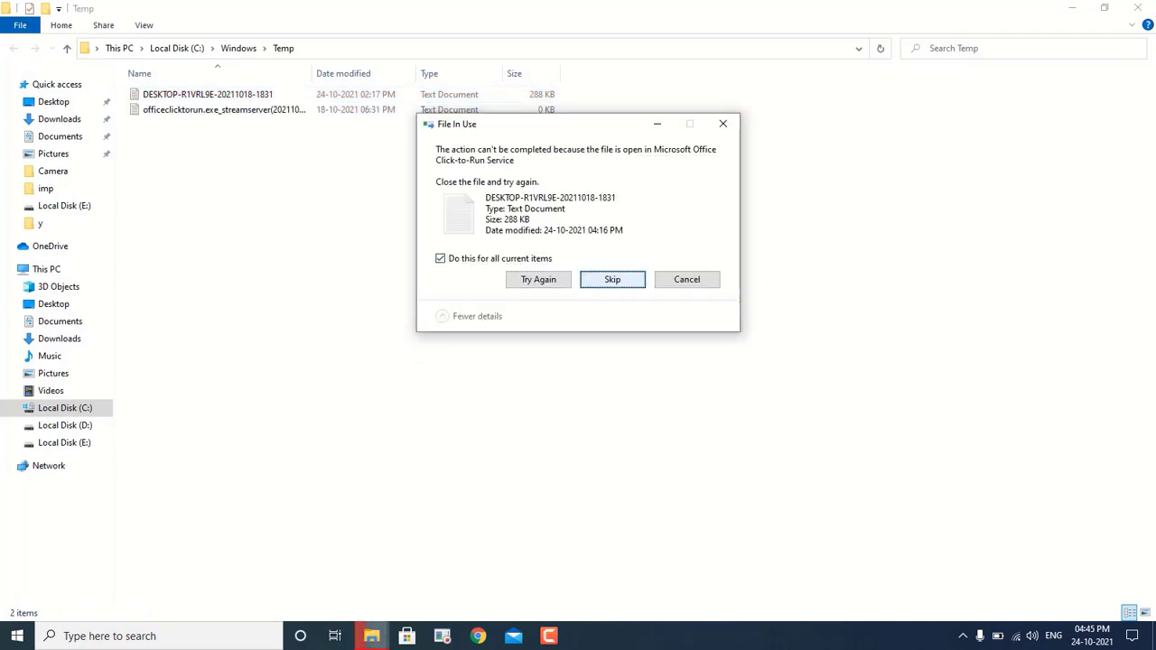
click(612, 279)
click(1137, 8)
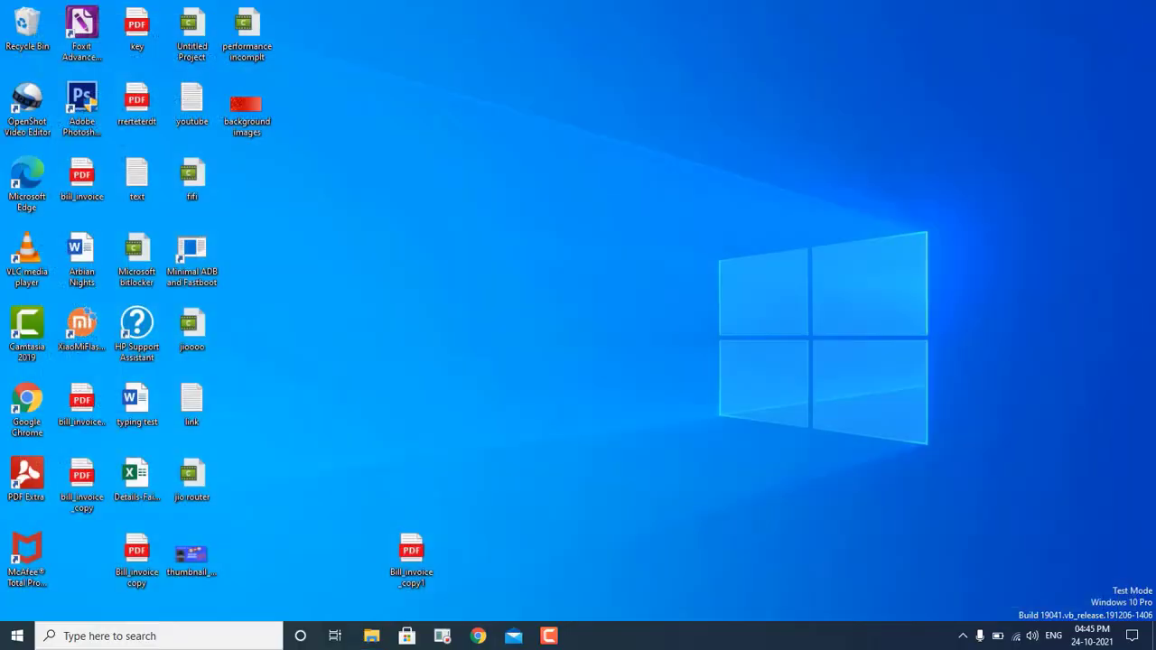
key(super+s)
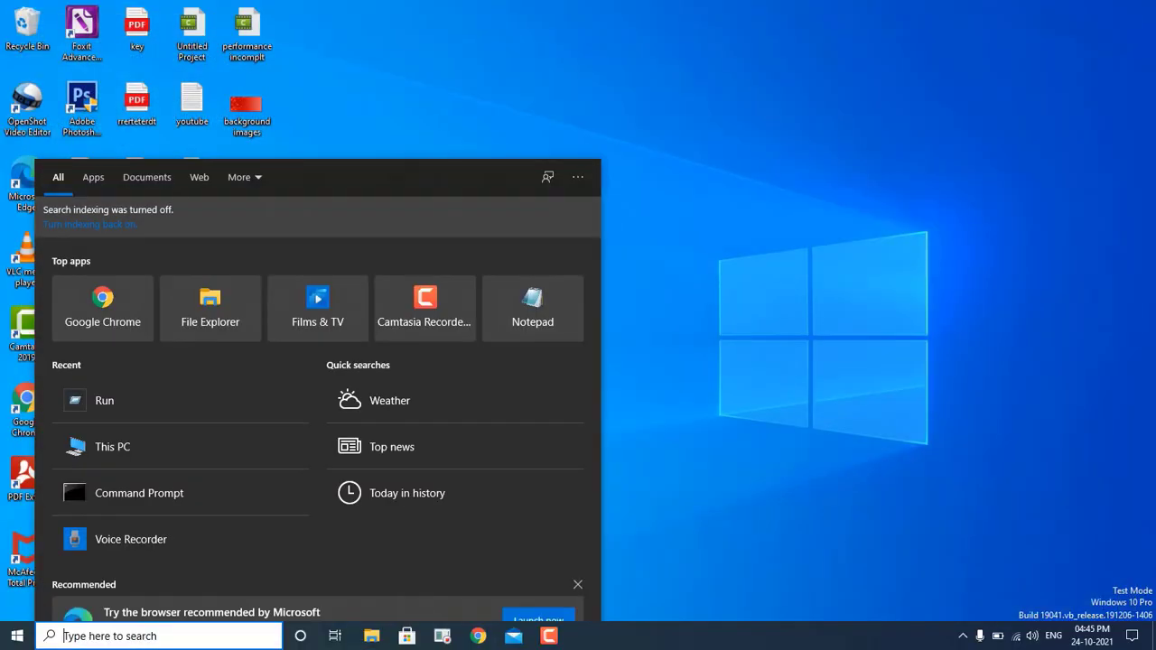
Open C:\Windows\Prefetch by entering PREFETCH in the Run box.
text(run)
key(Return)
key(BackSpace)
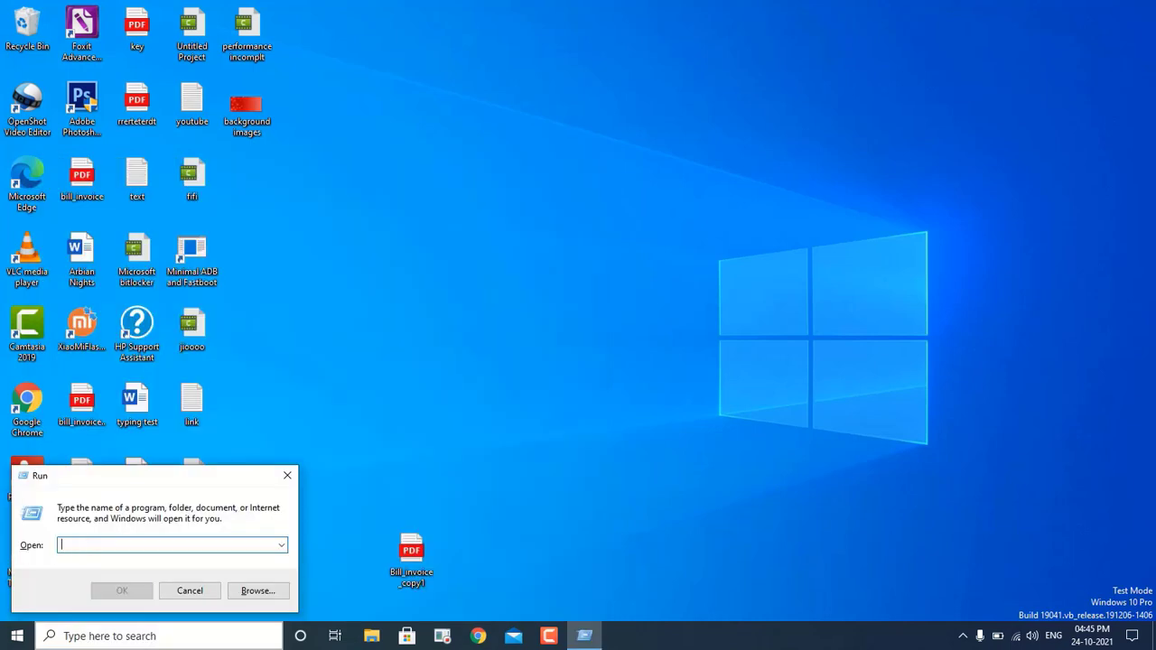
text(PREFE)
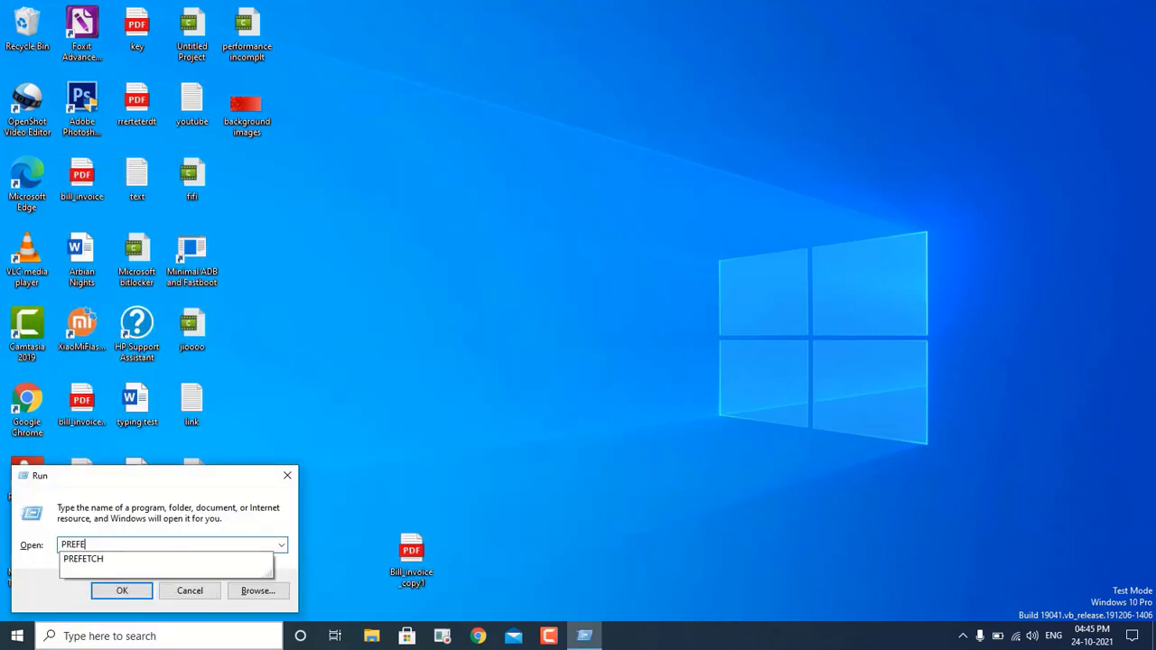
key(Down)
key(Return)
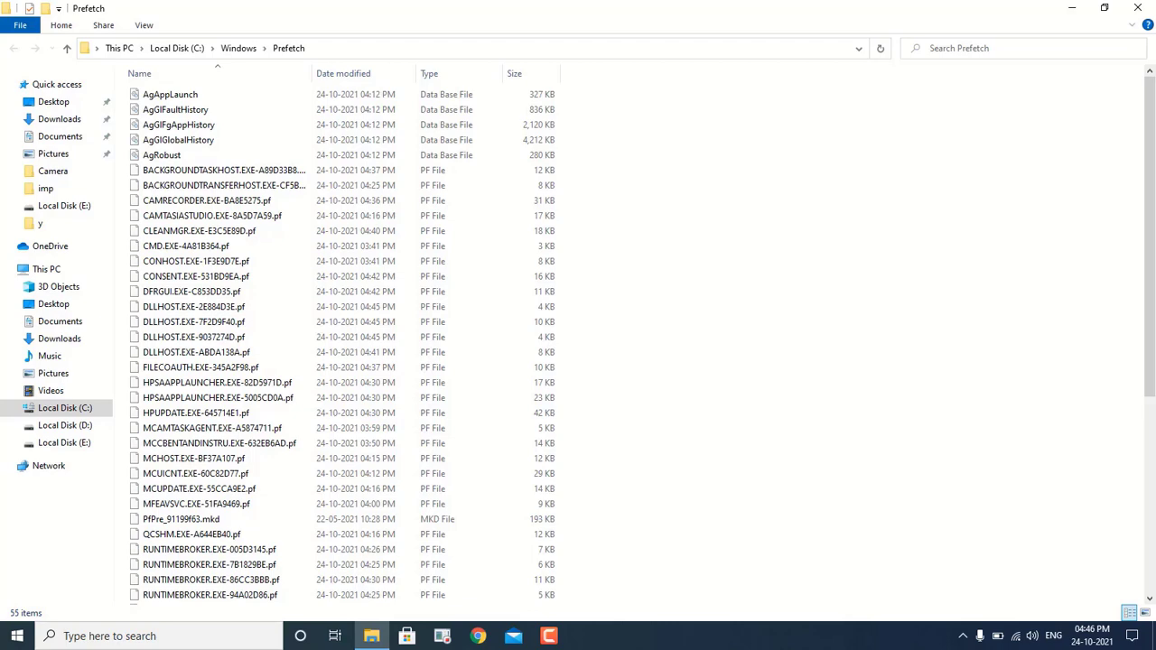
Permanently delete all 55 Prefetch items, skipping the in-use file, then close the window.
scroll(343, 344, down, 7)
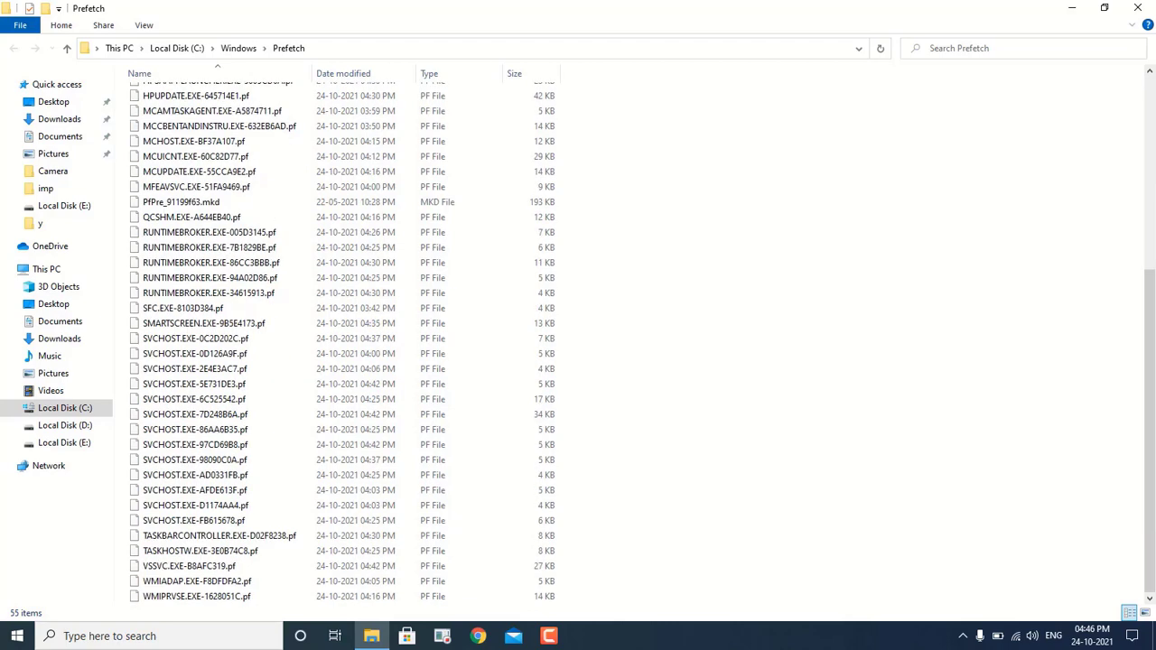
drag(574, 601, 177, 81)
scroll(389, 215, up, 7)
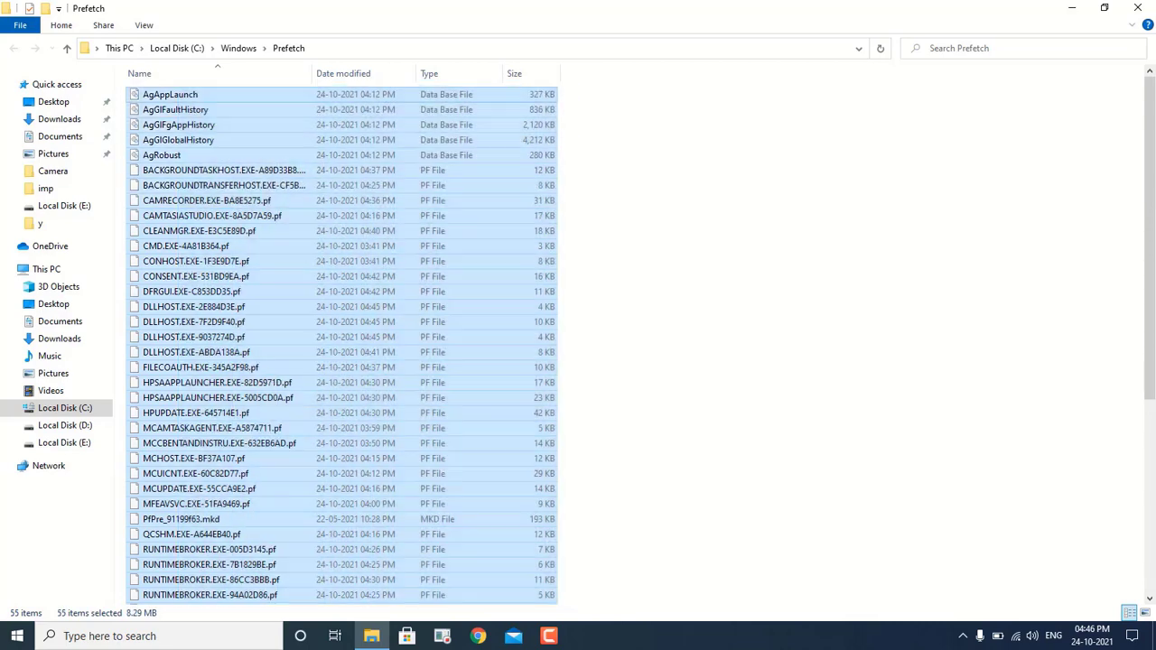
key(shift+Delete)
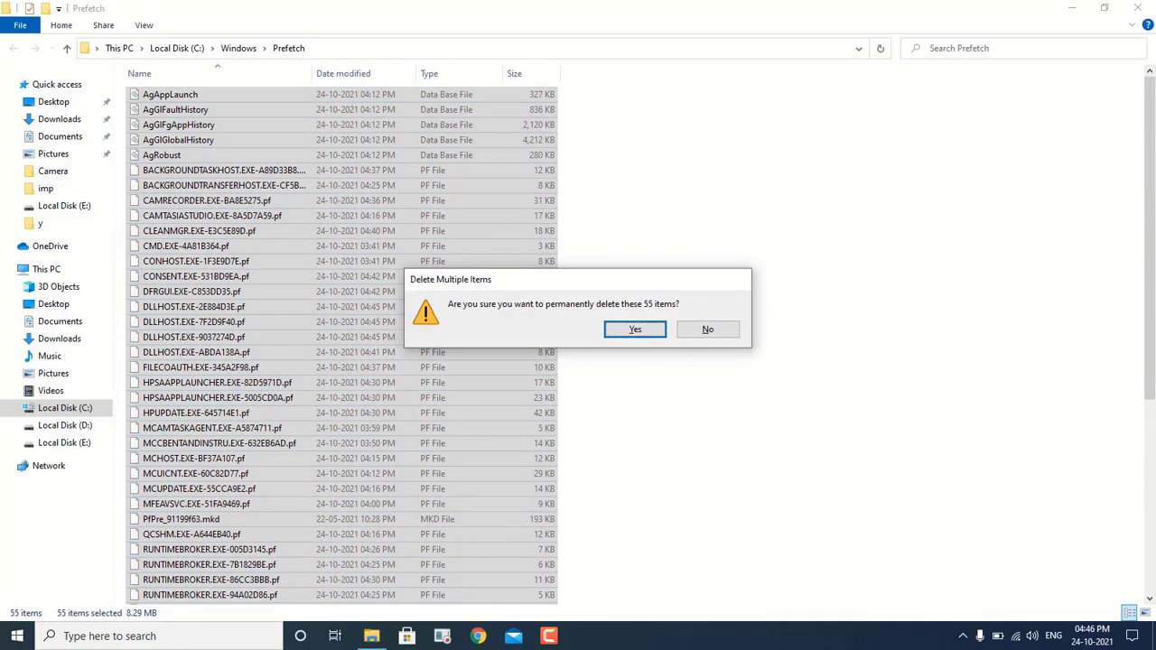
key(Return)
key(alt+a)
key(alt+s)
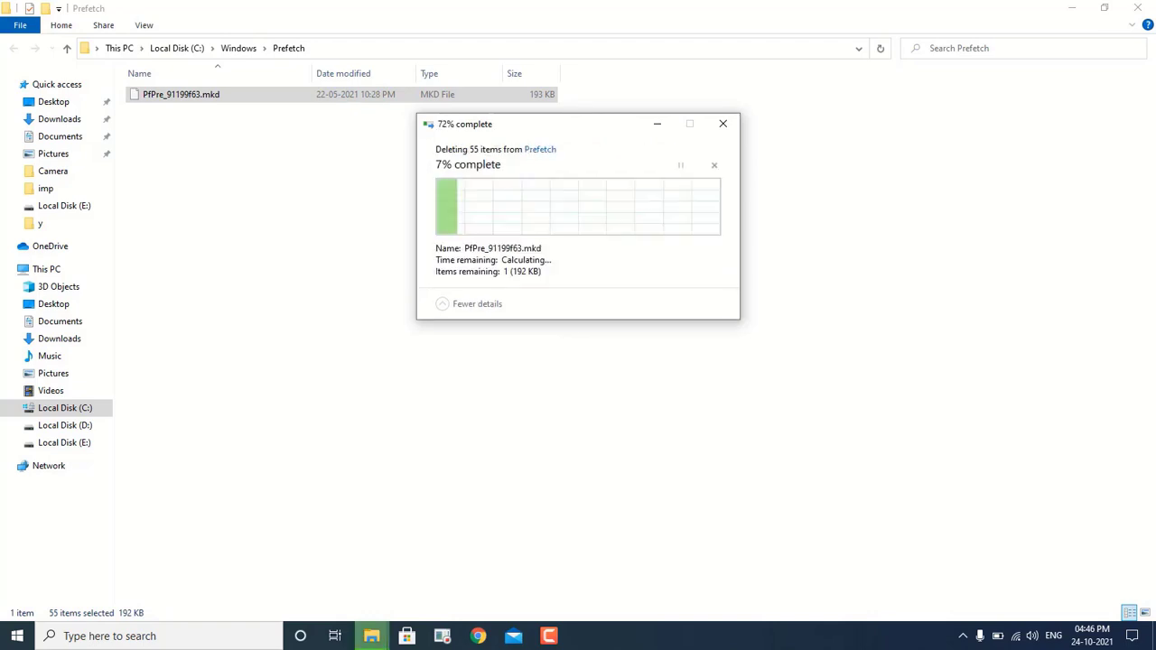
click(1137, 8)
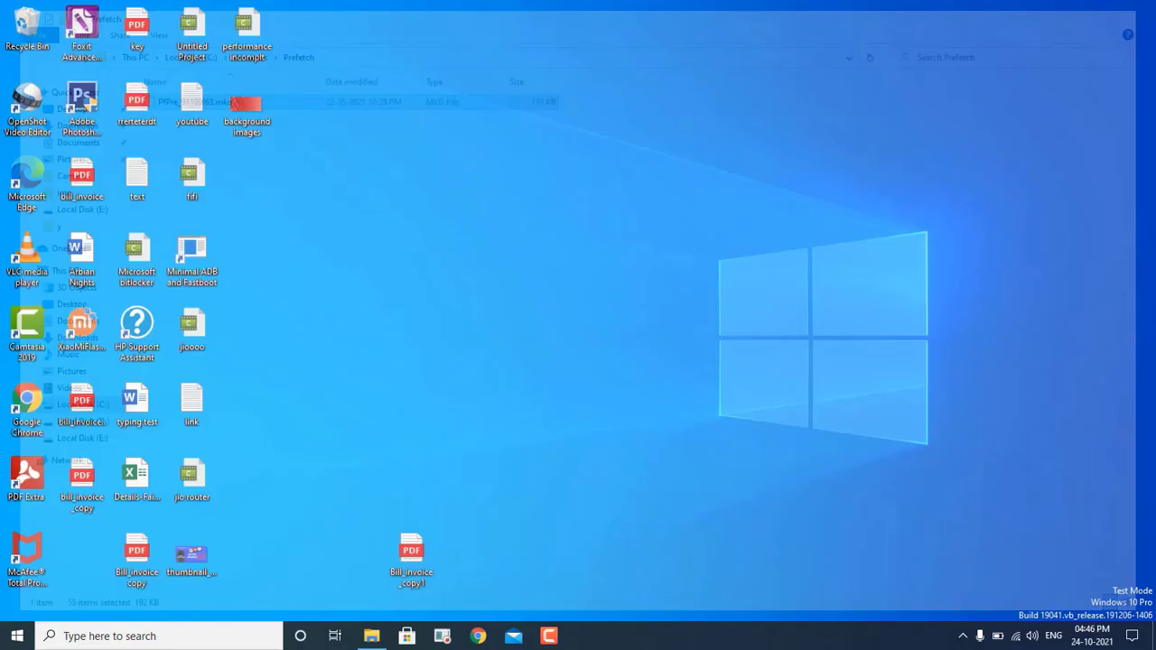
Enter TEMP in the Run box again.
key(super+s)
text(RUN)
key(Return)
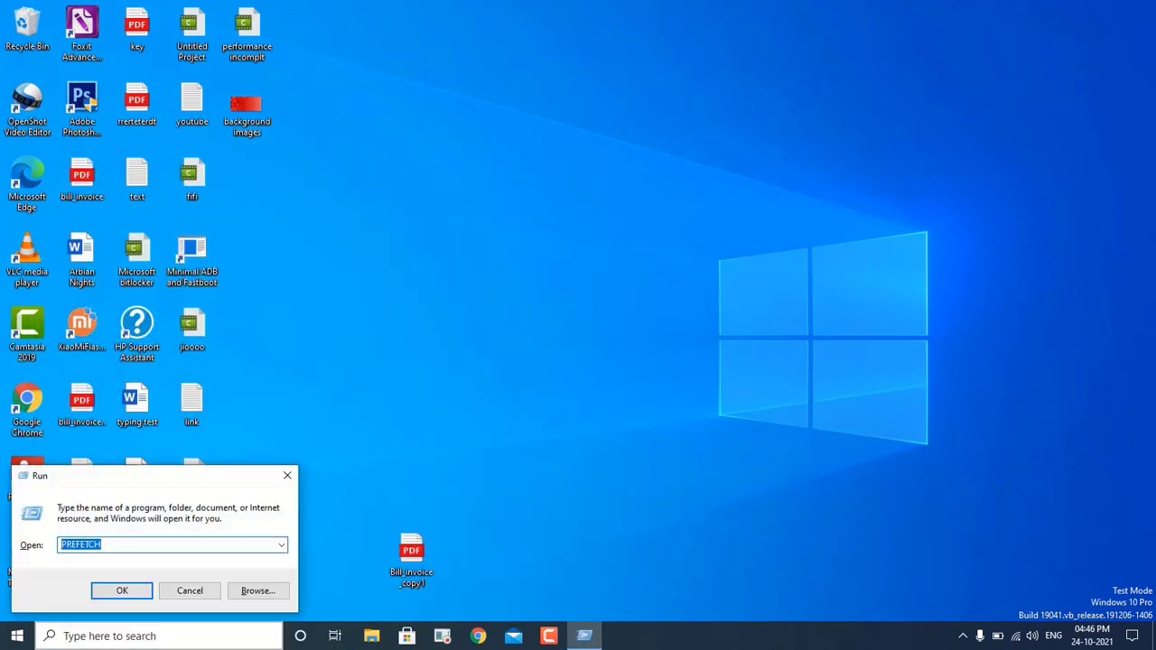
key(BackSpace)
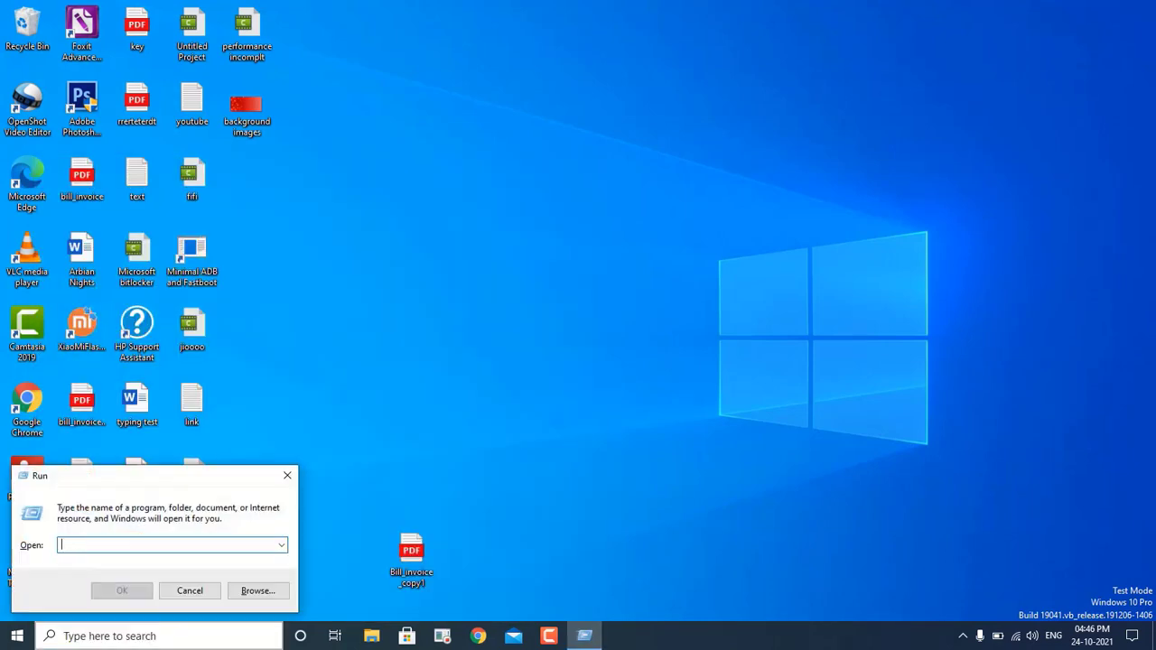
text(TEMP)
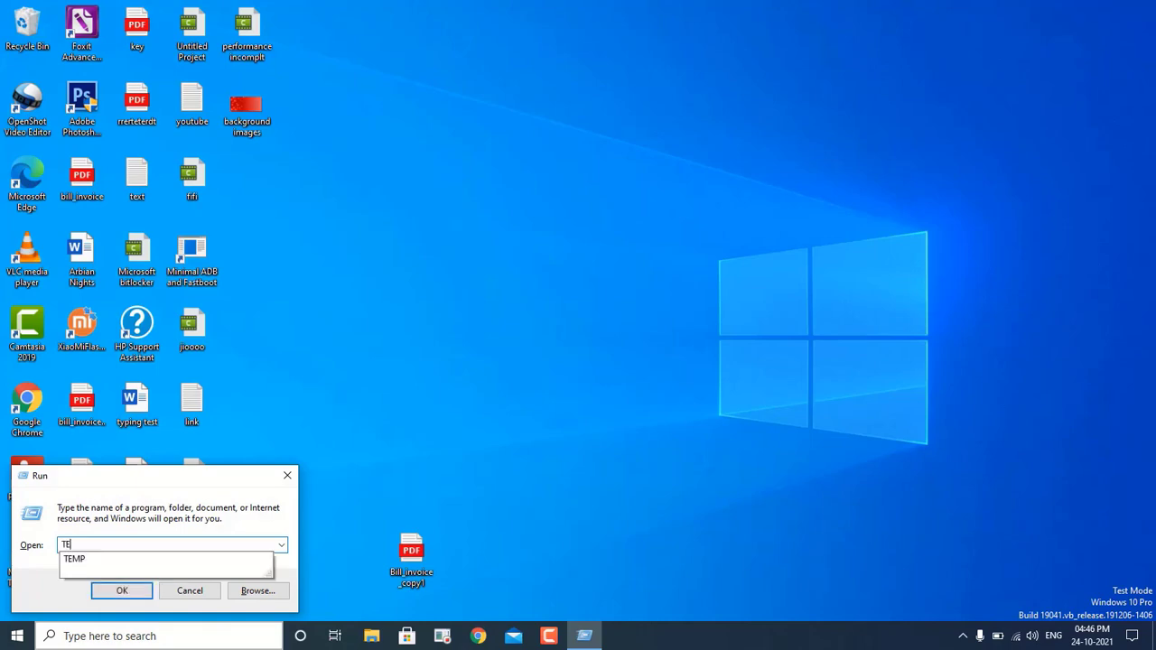
key(Return)
Open the Recent folder via RECENT in Run, find it empty, and close it.
key(super)
text(RUN)
key(Return)
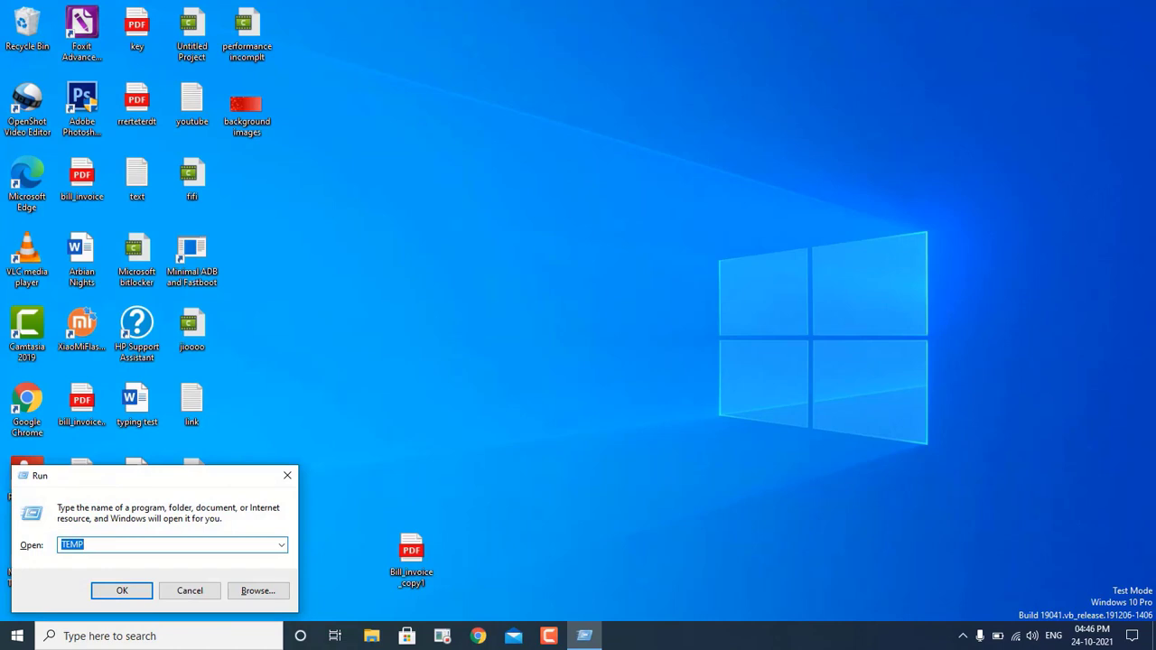
text(TEM)
key(BackSpace)
key(BackSpace)
key(BackSpace)
text(RECENT)
key(Return)
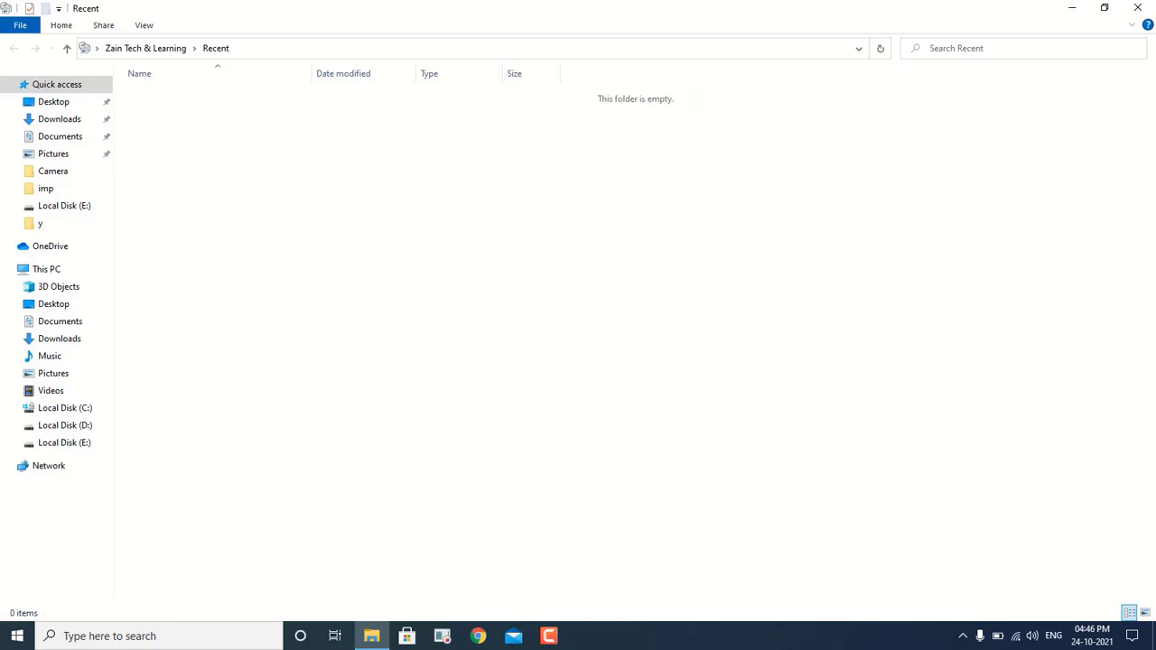
click(1138, 8)
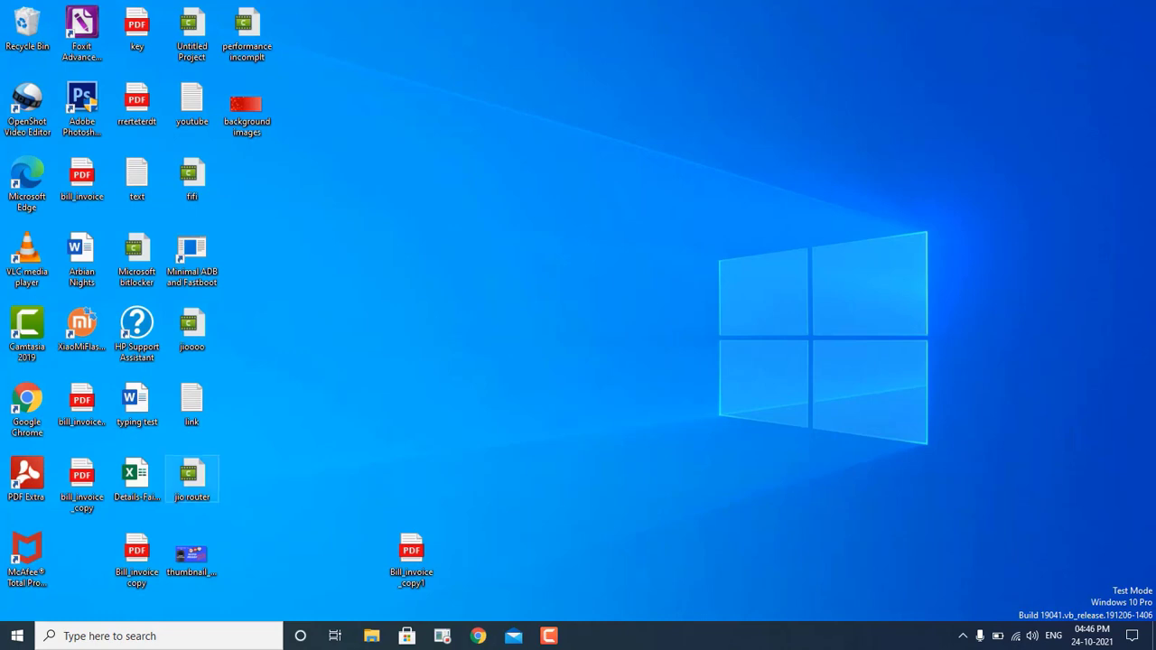
Find Command Prompt in Start search and start it elevated at C:\WINDOWS\system32.
click(158, 636)
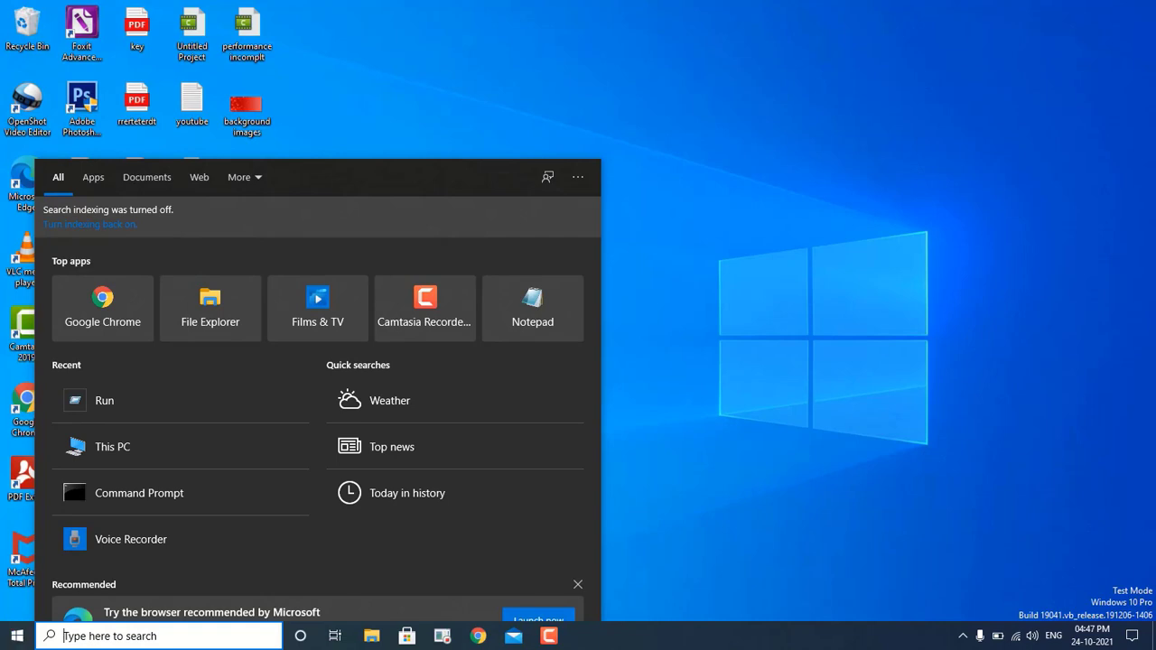
key(super+x)
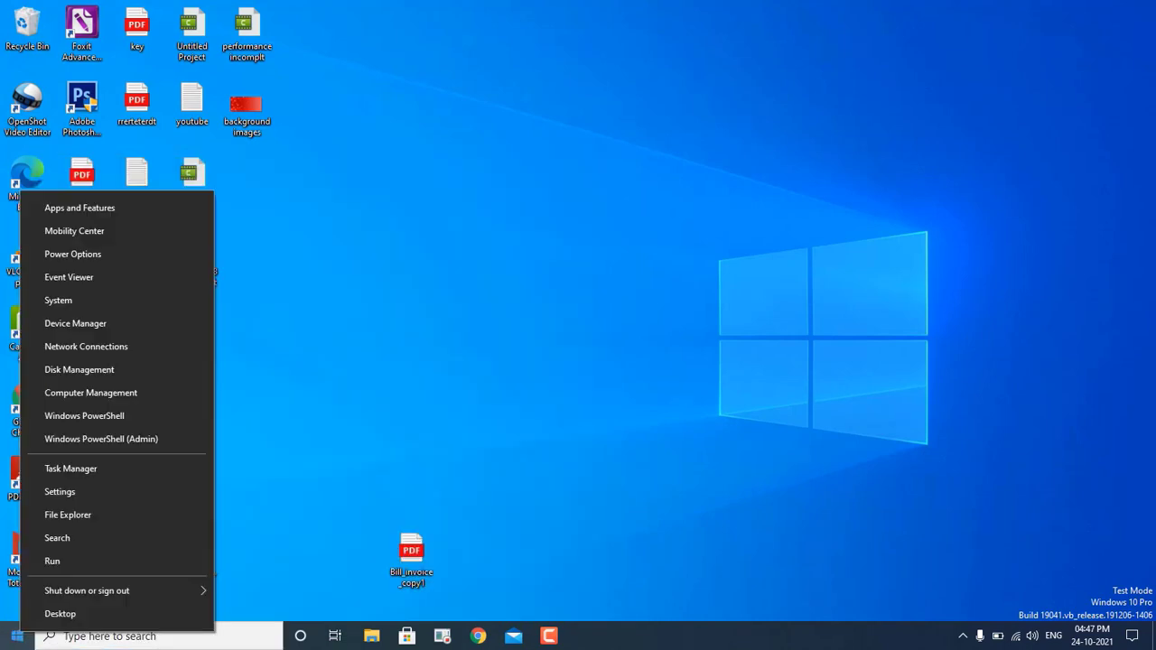
key(Escape)
key(super)
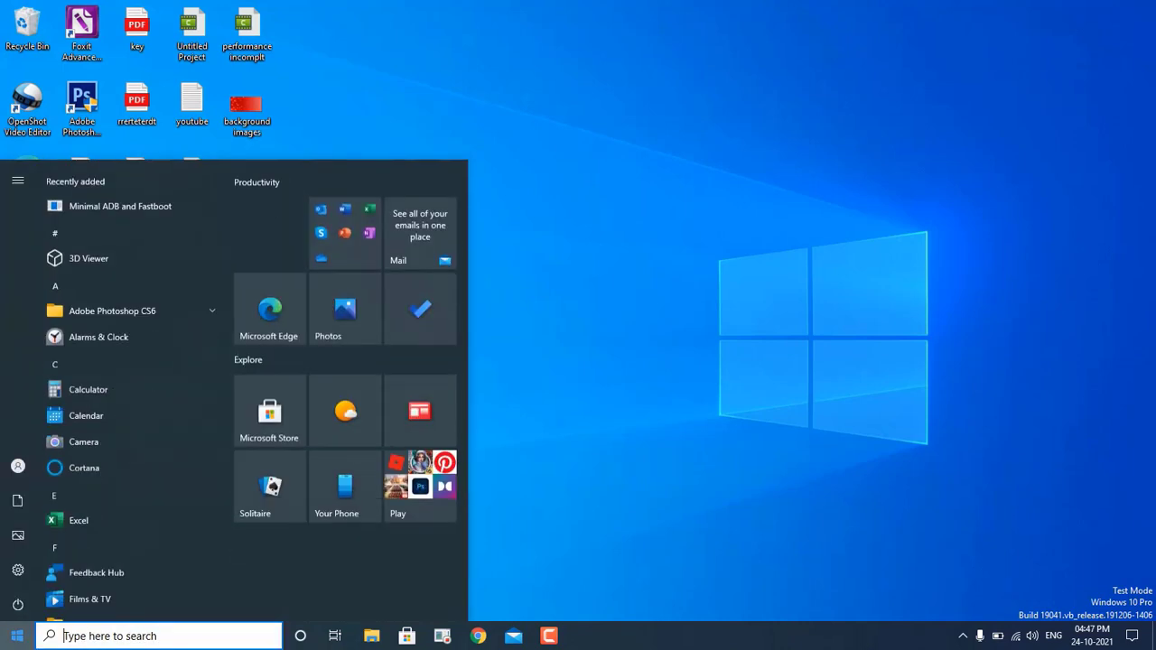
text(COO)
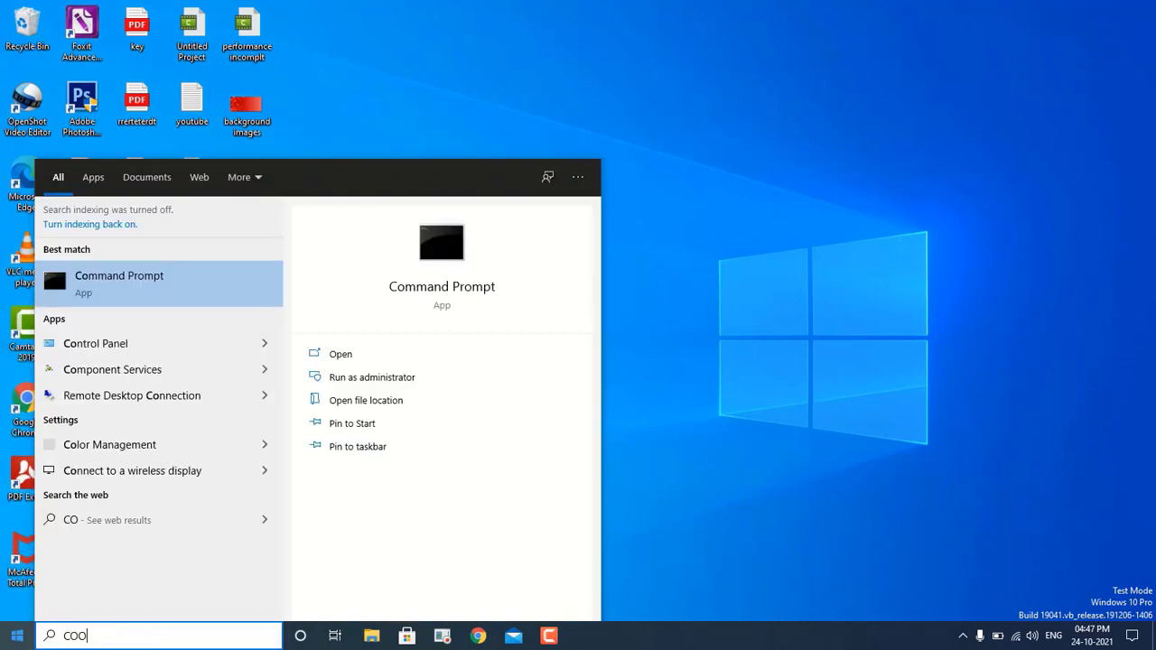
key(BackSpace)
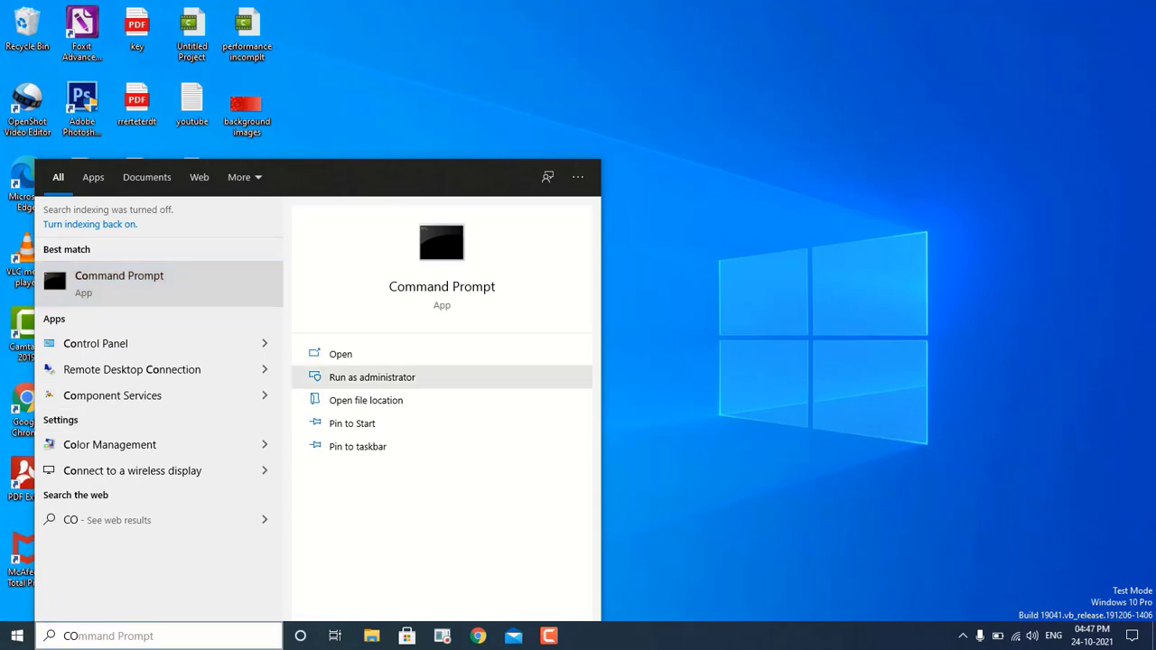
key(Down)
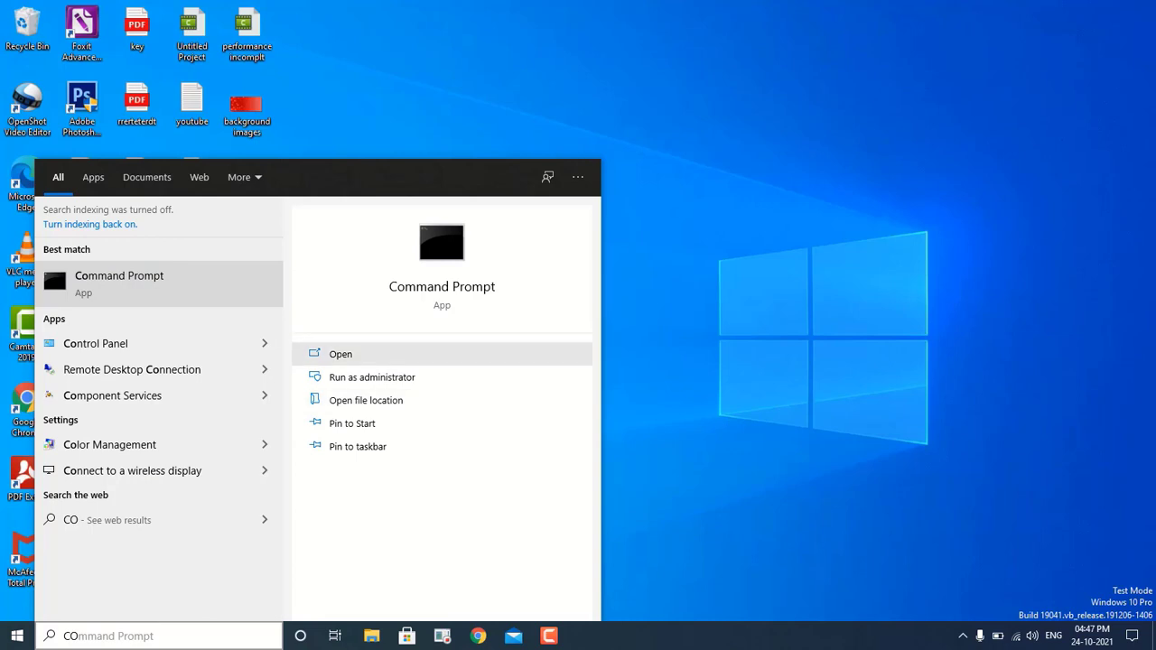
key(ctrl+shift+Return)
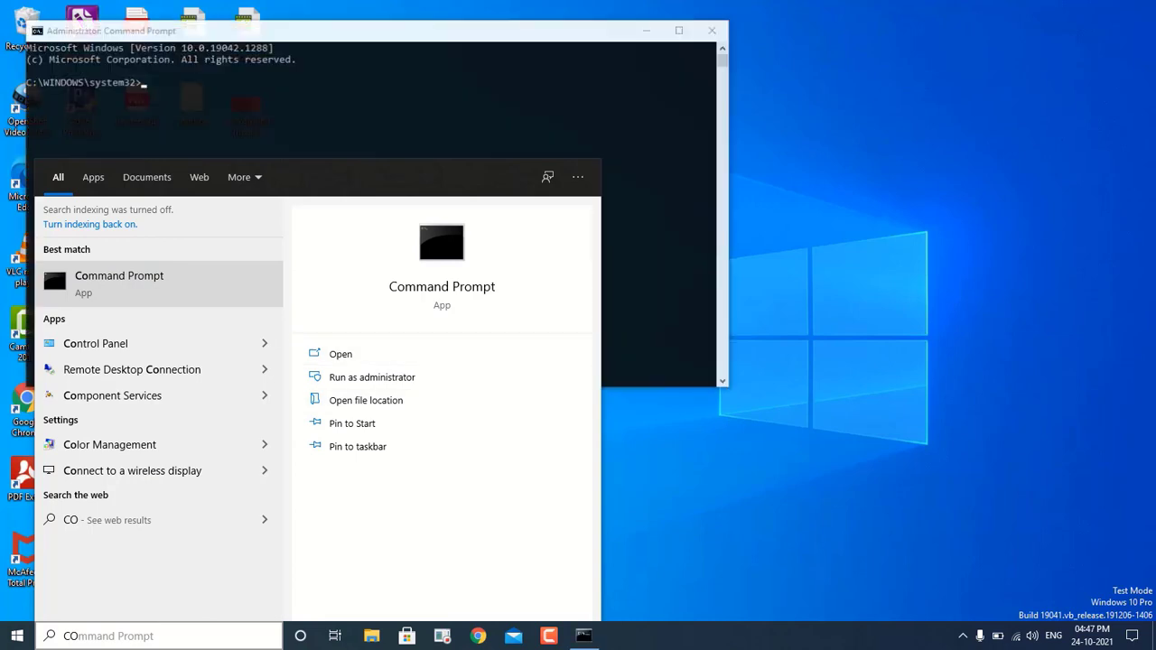
click(420, 105)
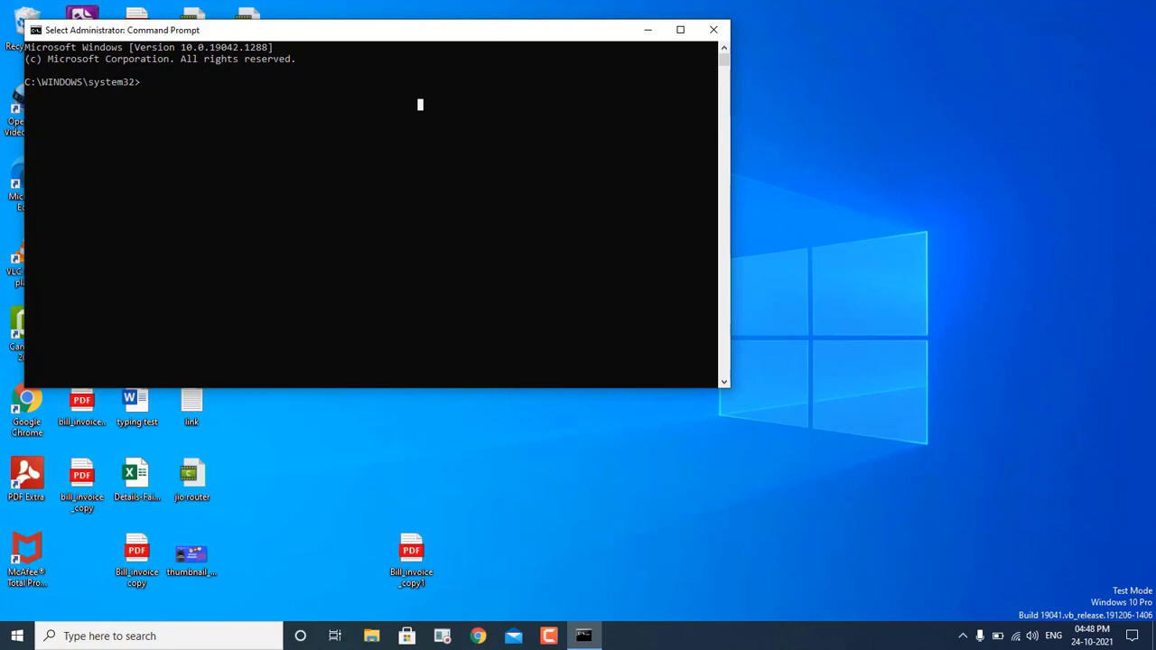
Run SFC /SCANNOW in Command Prompt, then close the console once verification is underway.
text(S)
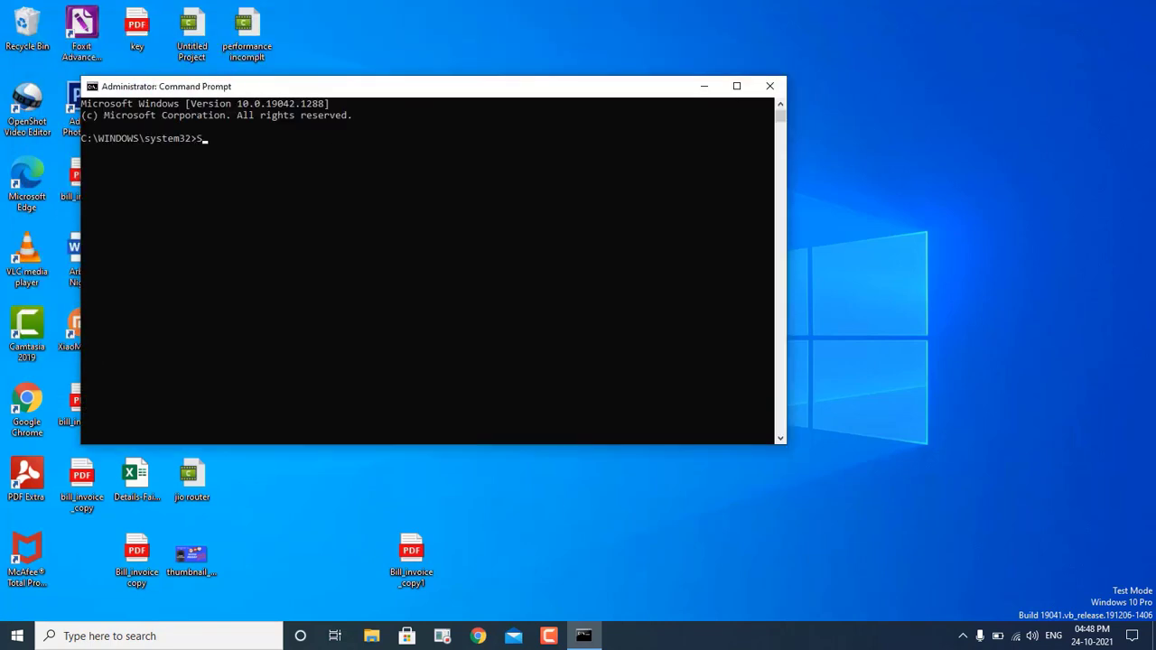
text(FC /SCANNOW)
key(Return)
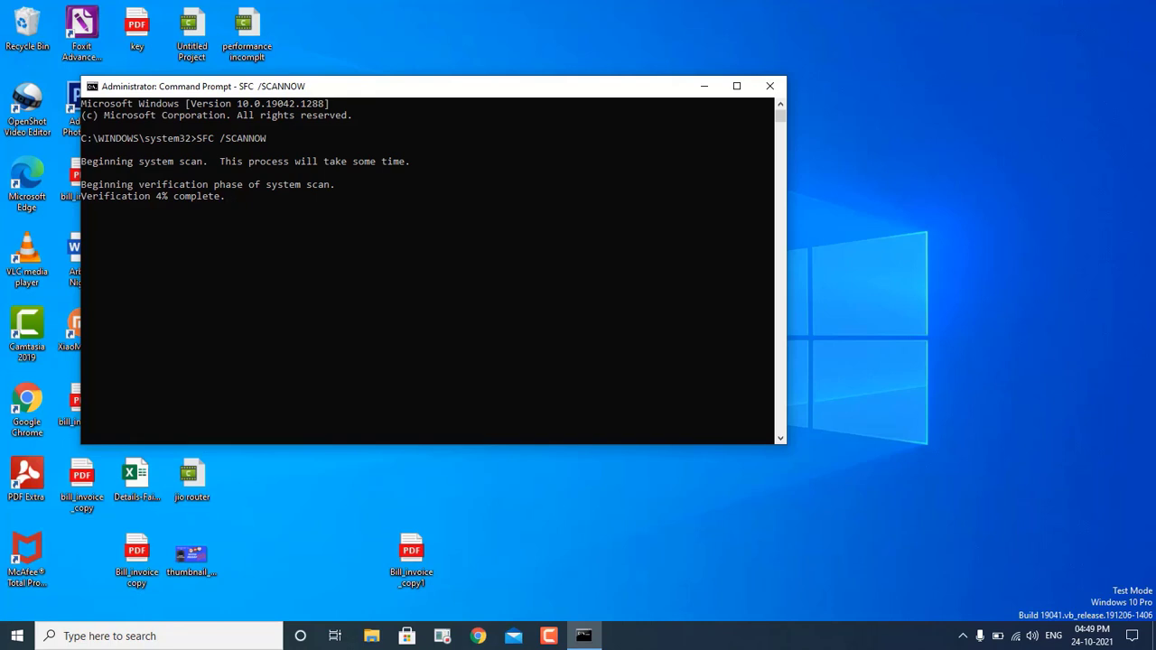
click(770, 86)
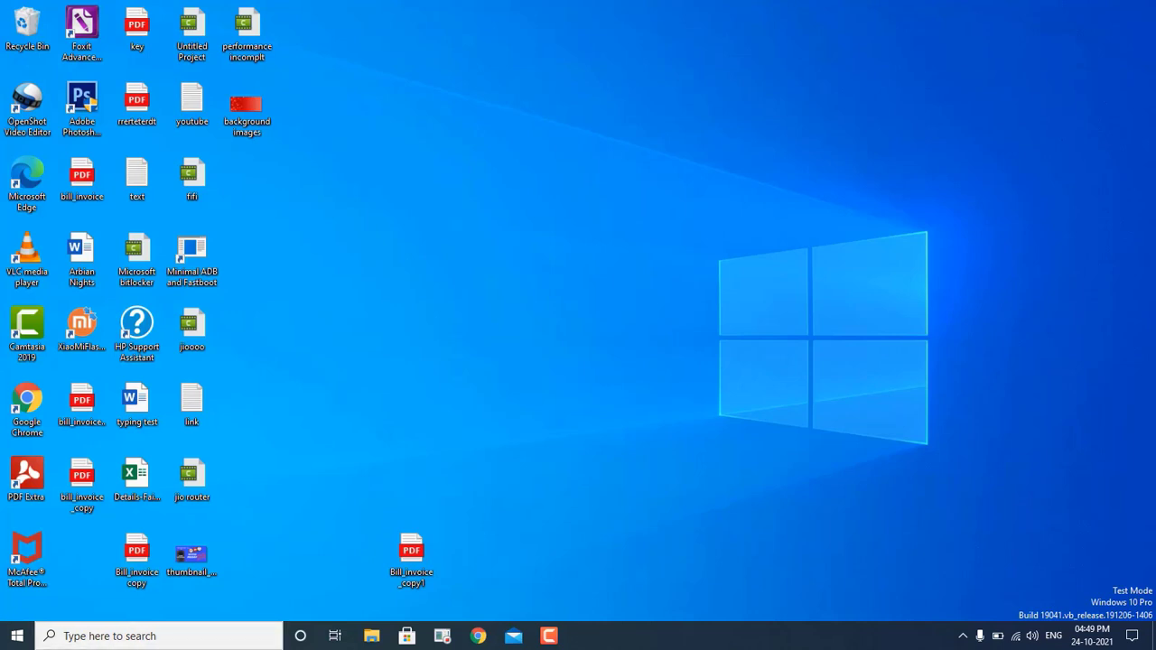
Search for 'TASK' in Windows search and open Task Manager from the best match.
click(136, 636)
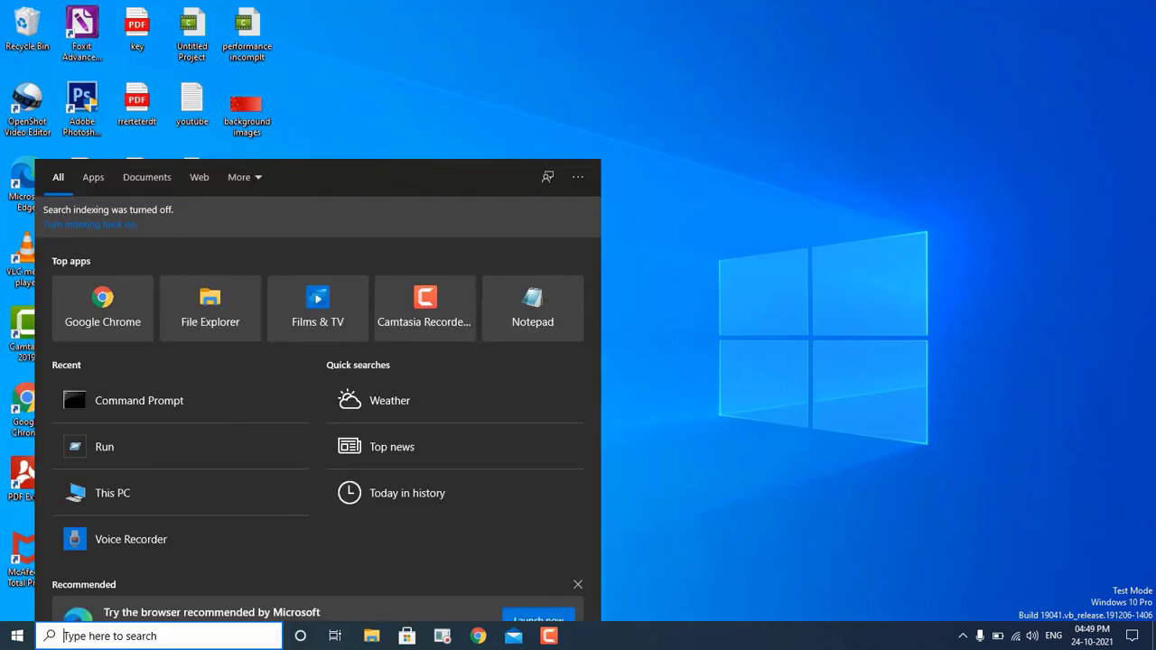
text(Task)
key(Return)
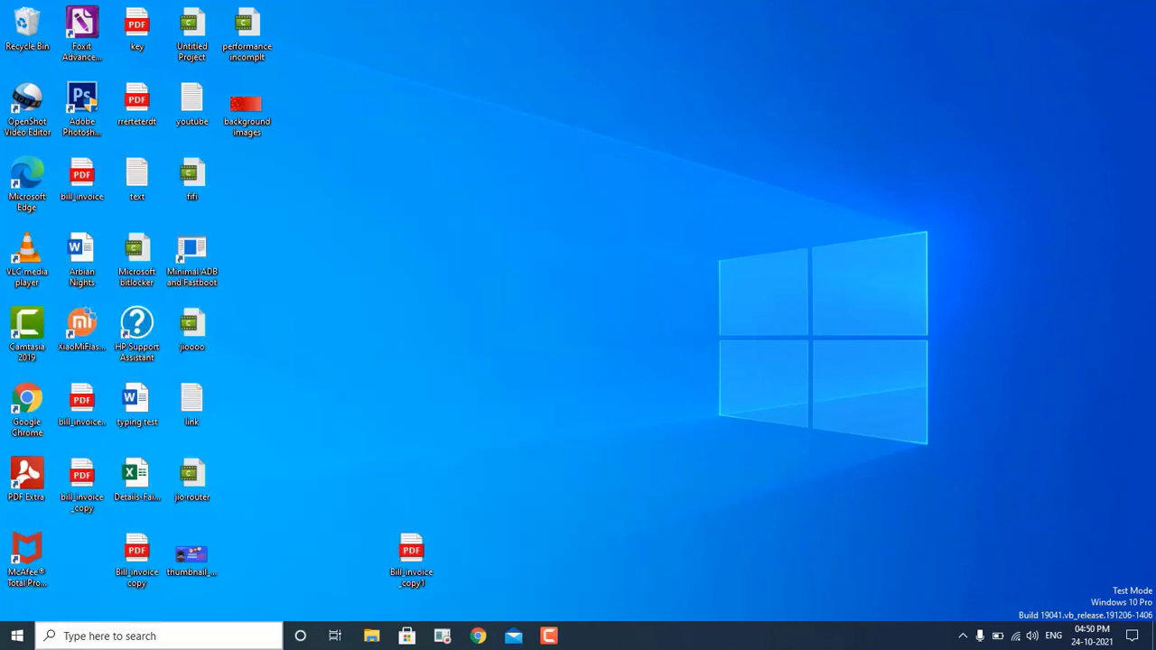
click(135, 636)
text(TASK)
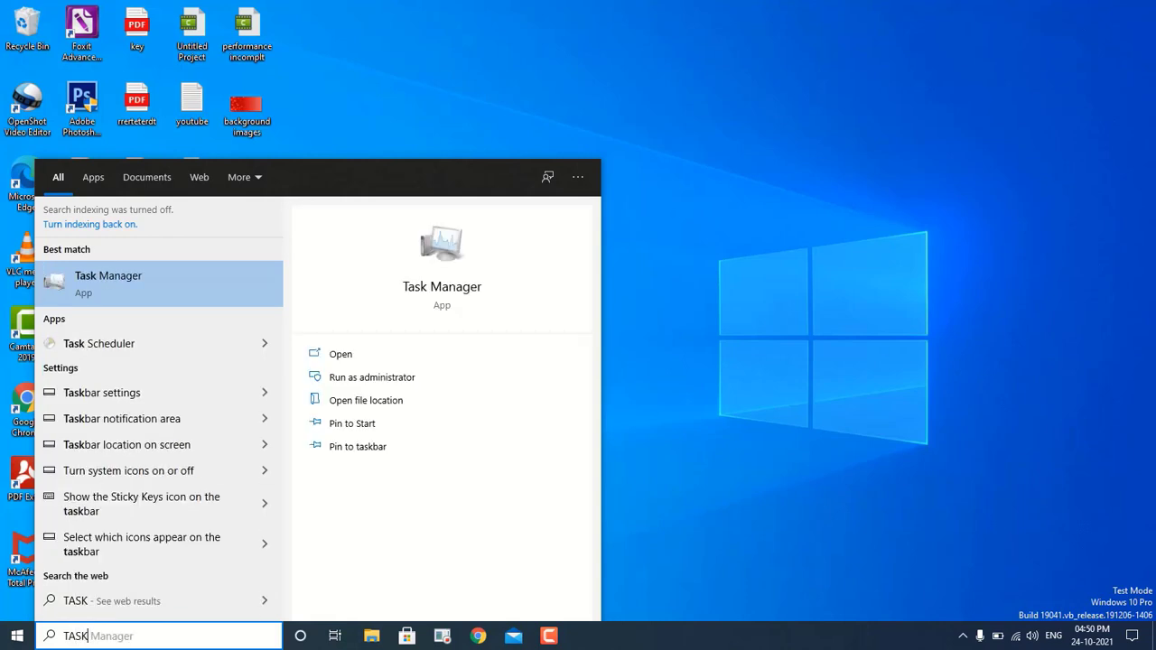
key(Return)
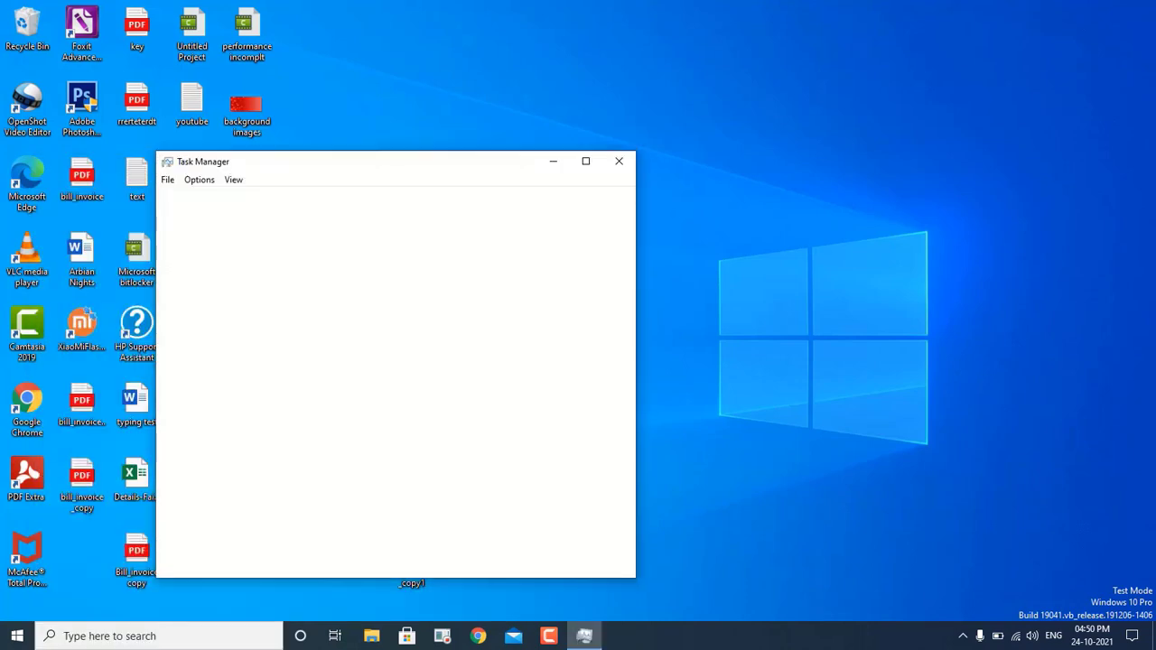
Maximize Task Manager and disable Cortana and Microsoft OneDrive on the Startup tab.
click(586, 160)
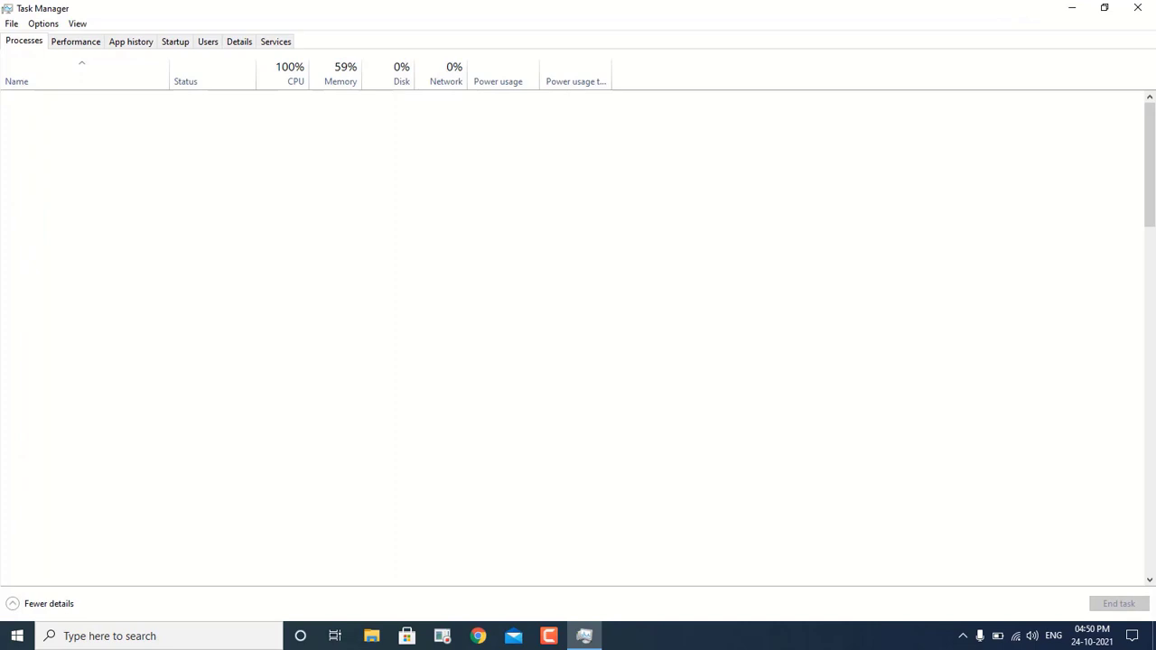
click(175, 42)
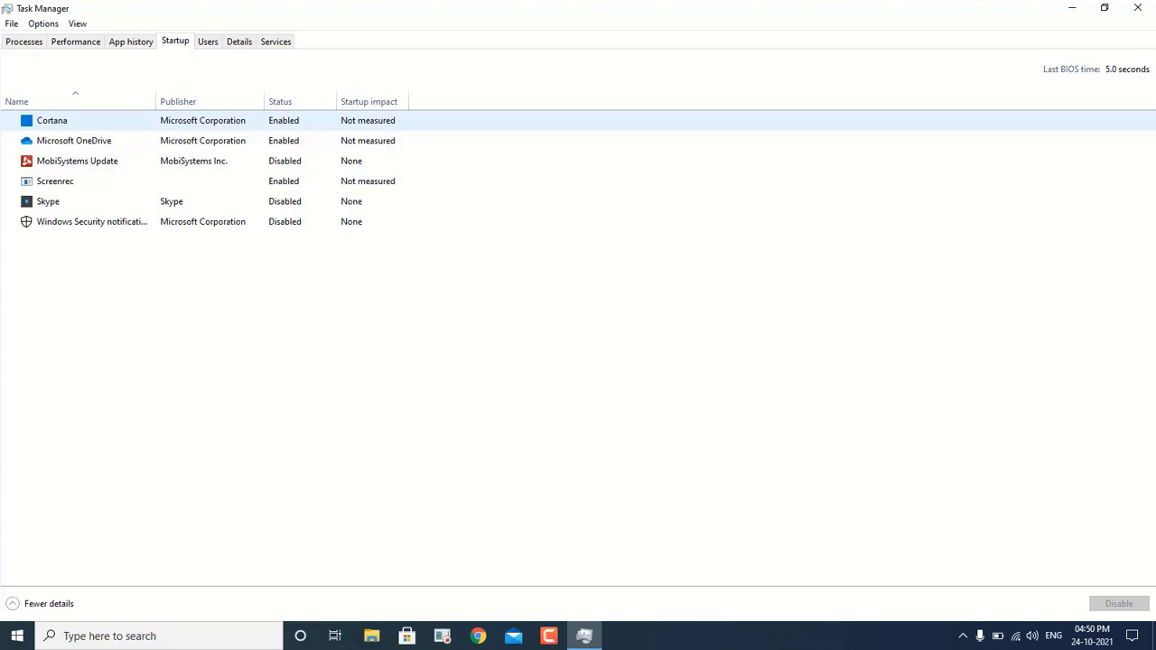
right_click(284, 120)
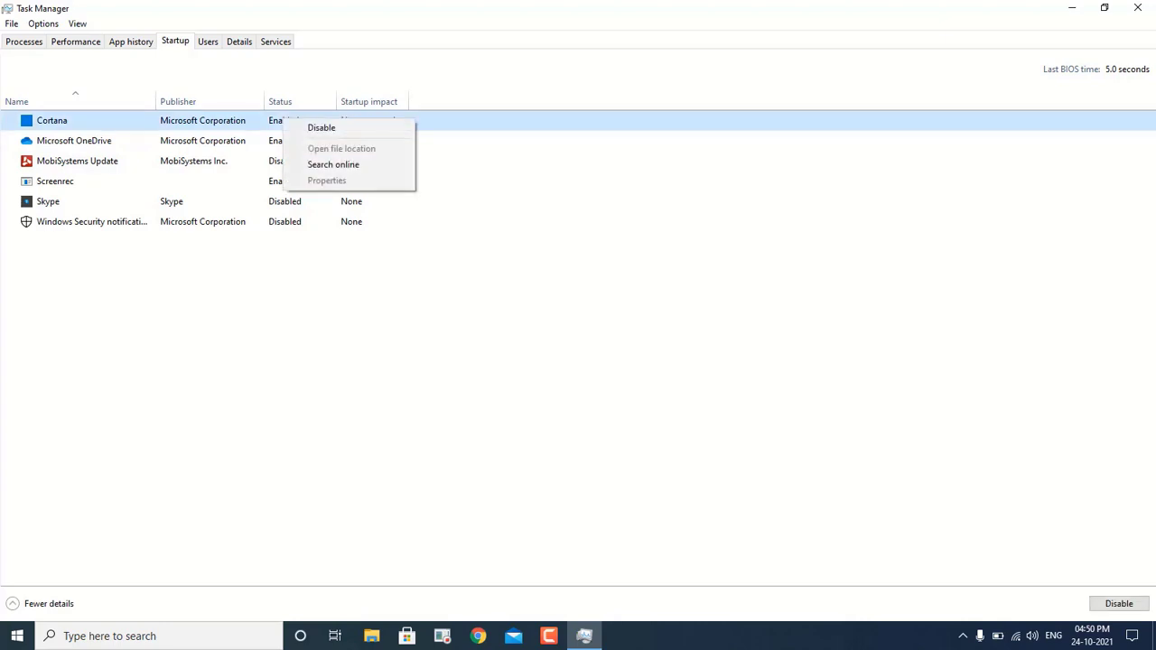
click(321, 127)
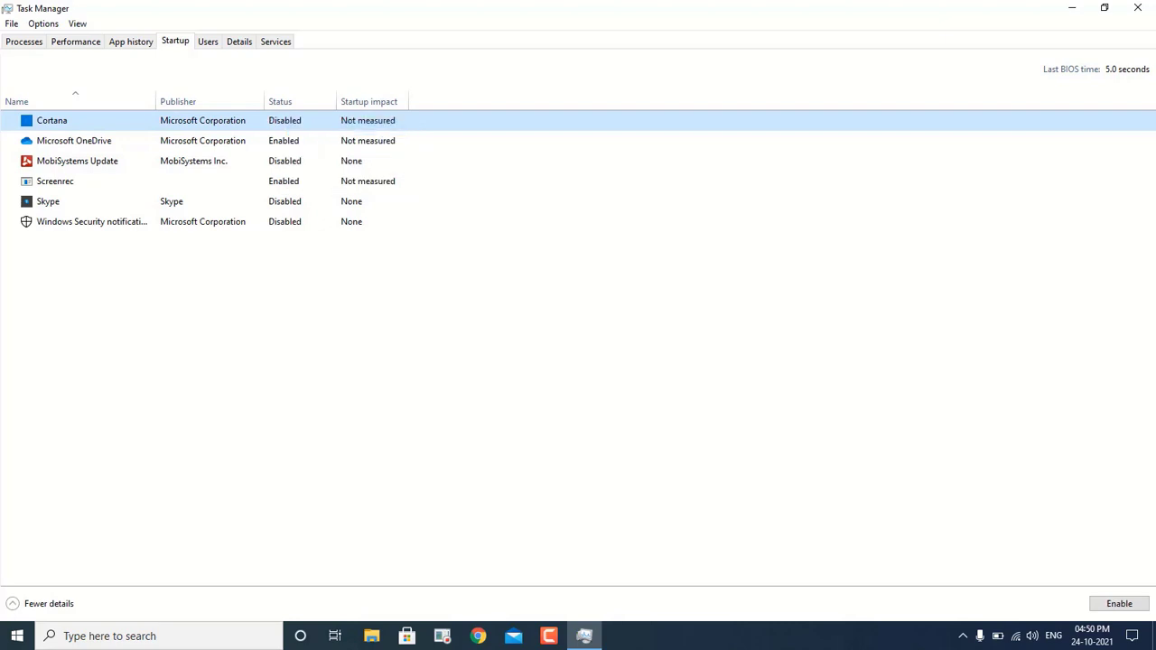
right_click(285, 142)
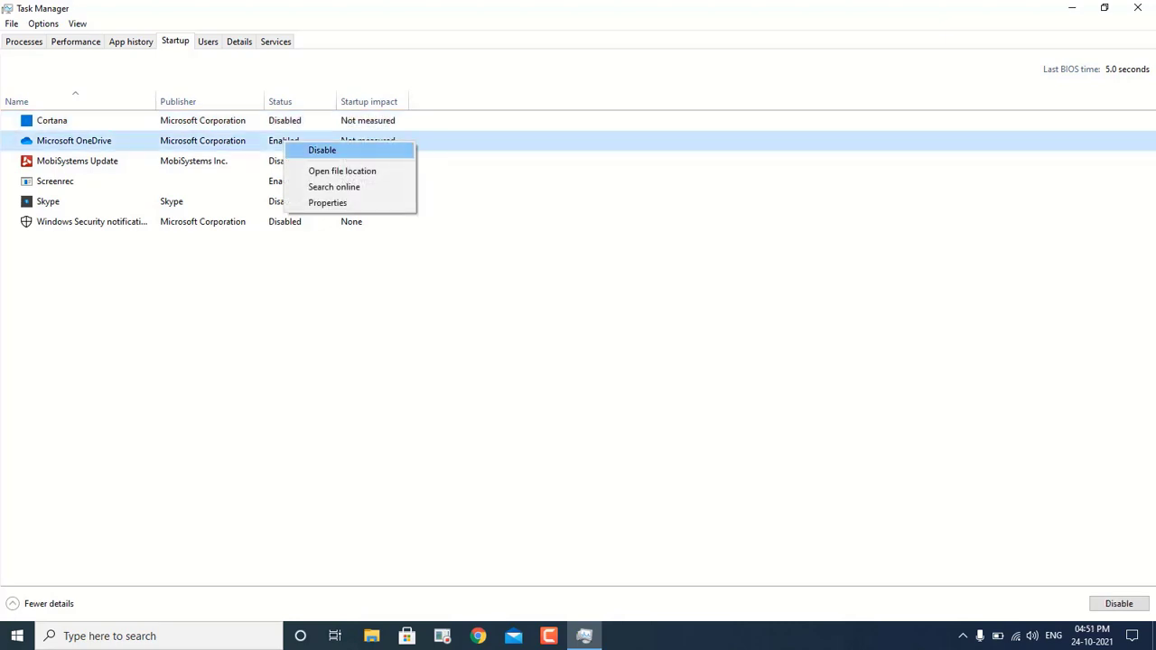
click(322, 150)
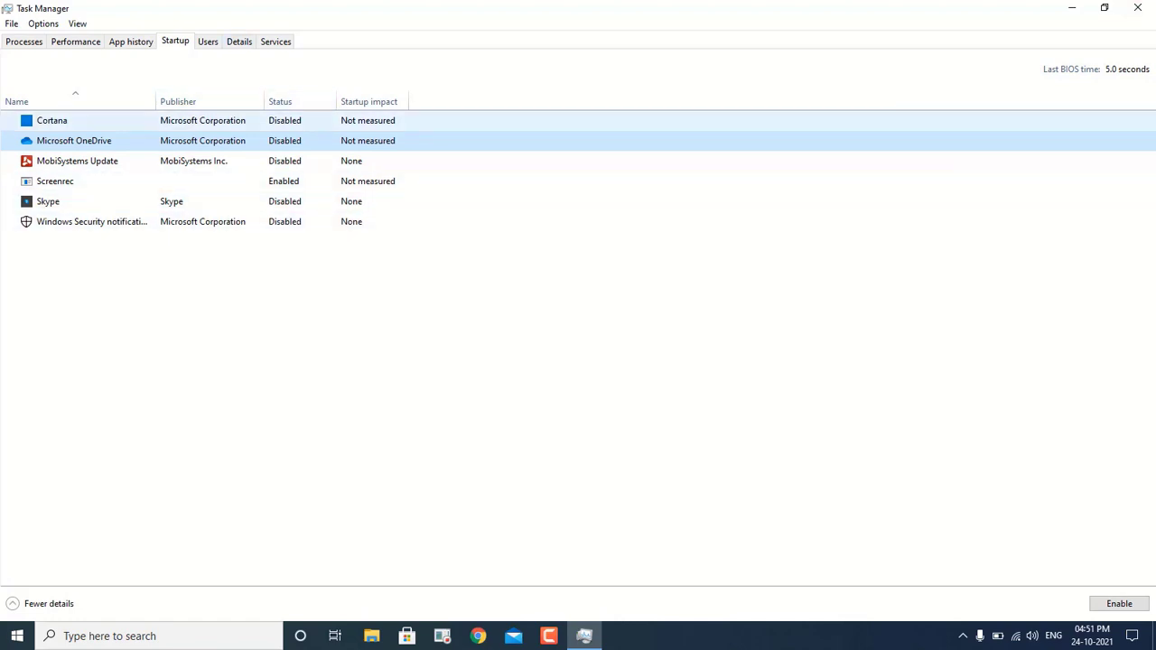
Leave the Windows Security notification startup entry unchanged and close Task Manager.
right_click(277, 220)
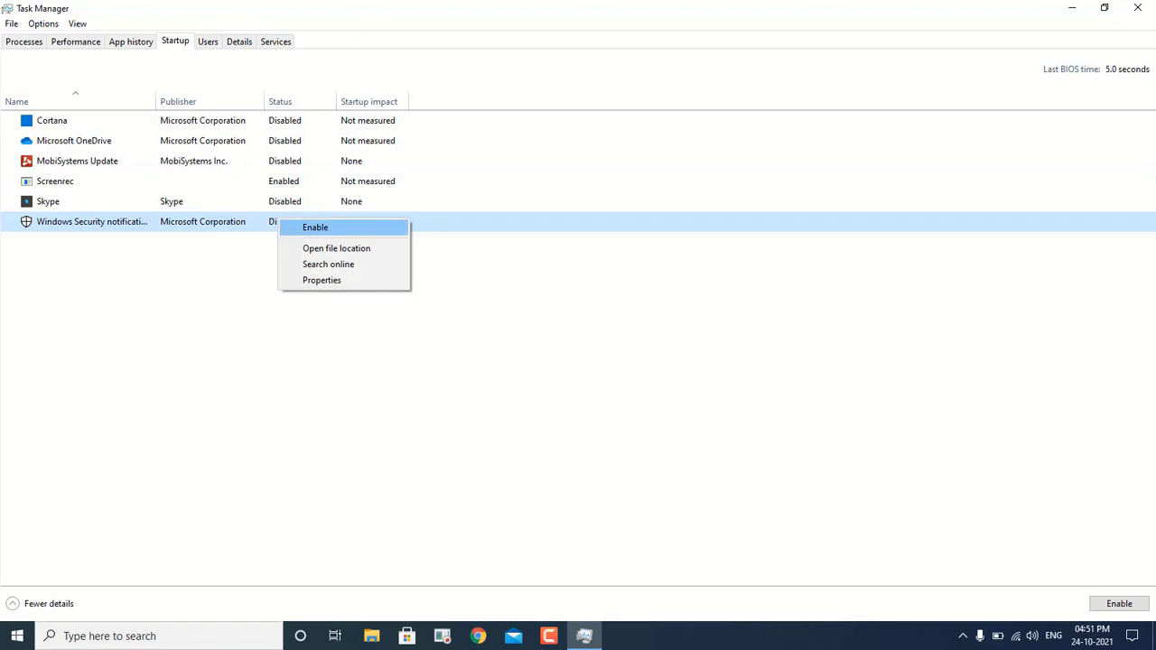
key(Escape)
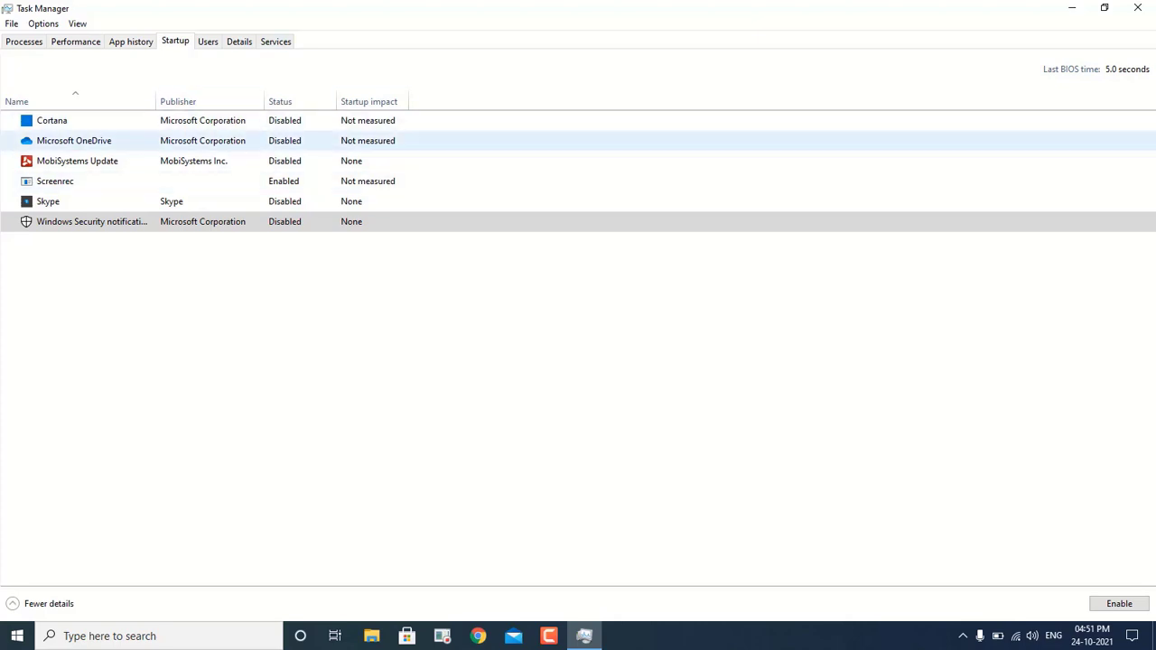
click(1137, 7)
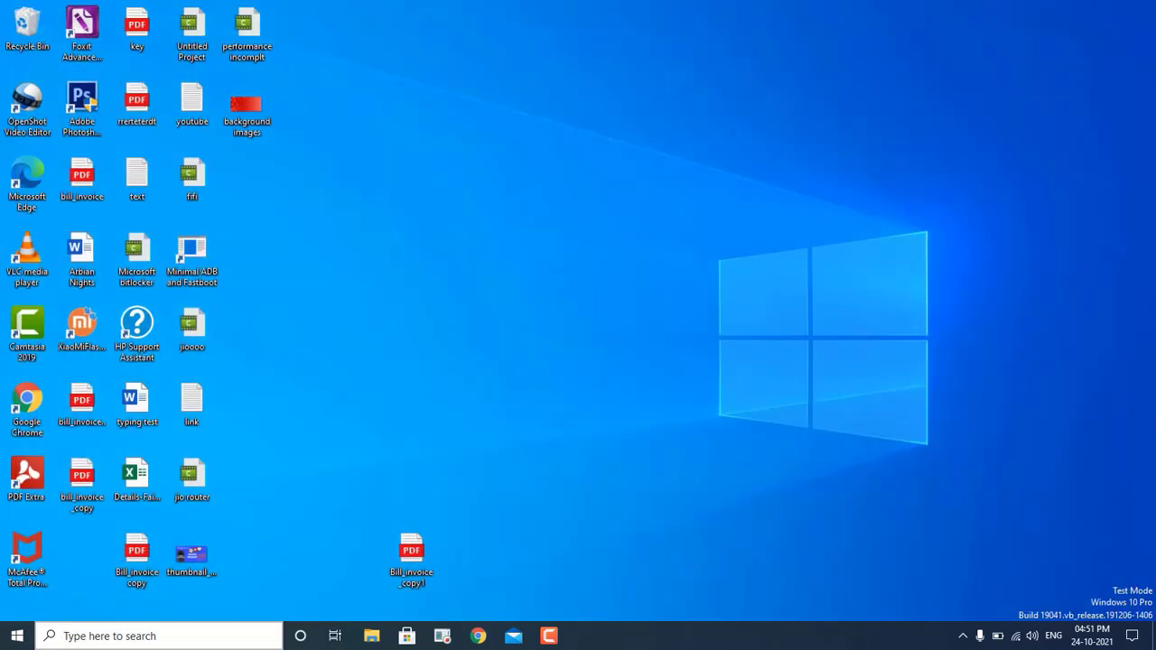
Search for APPWIZ.CPL to launch the Programs and Features installed-programs list.
click(135, 636)
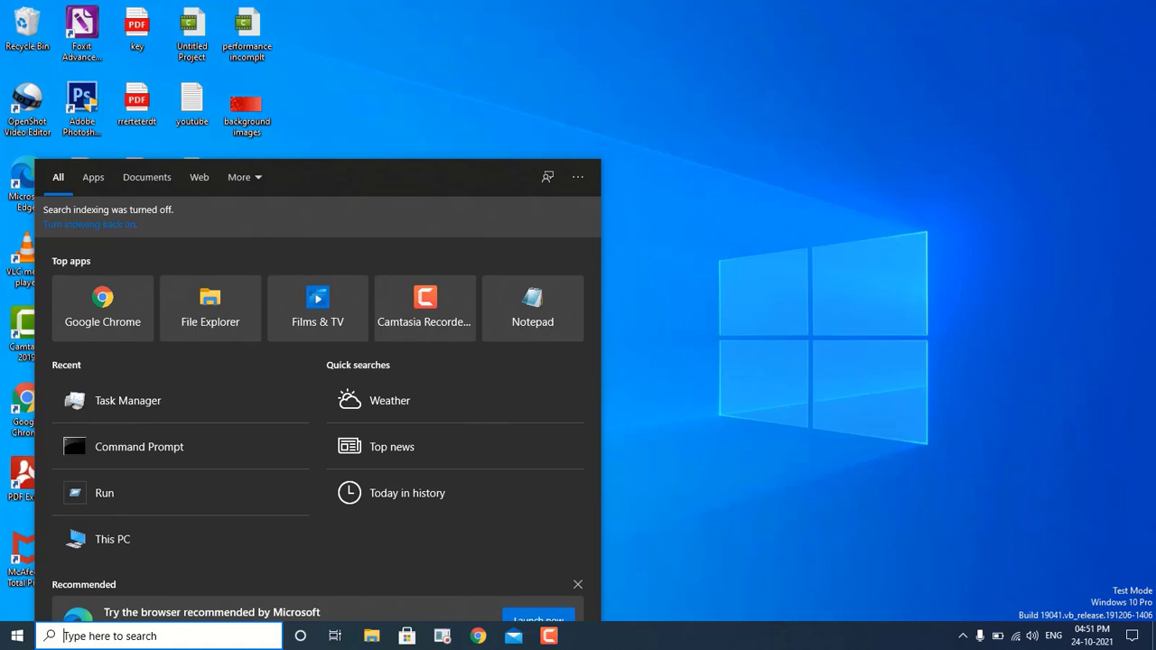
text(APP)
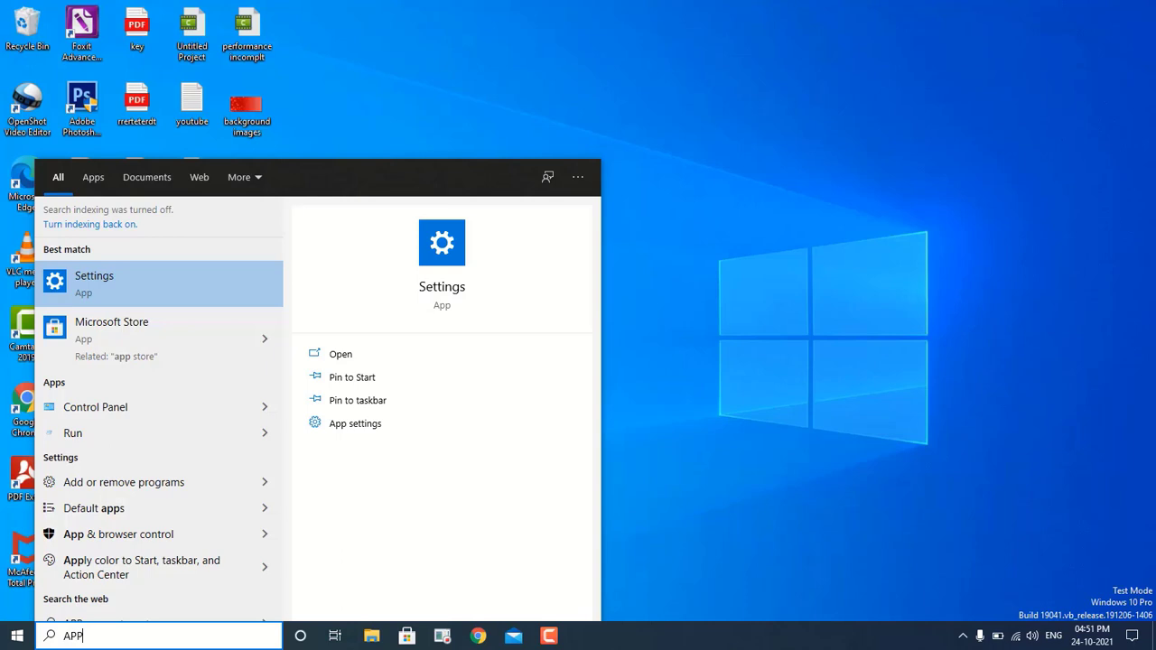
key(BackSpace)
key(BackSpace)
key(BackSpace)
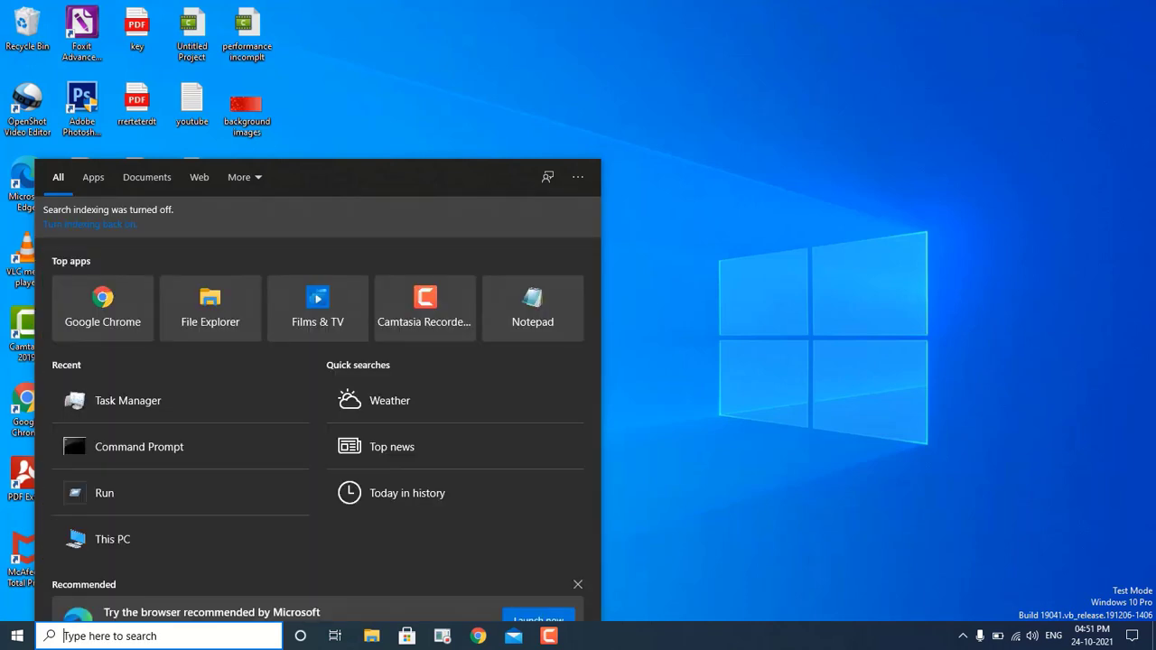
text(APPWIZ.CPL)
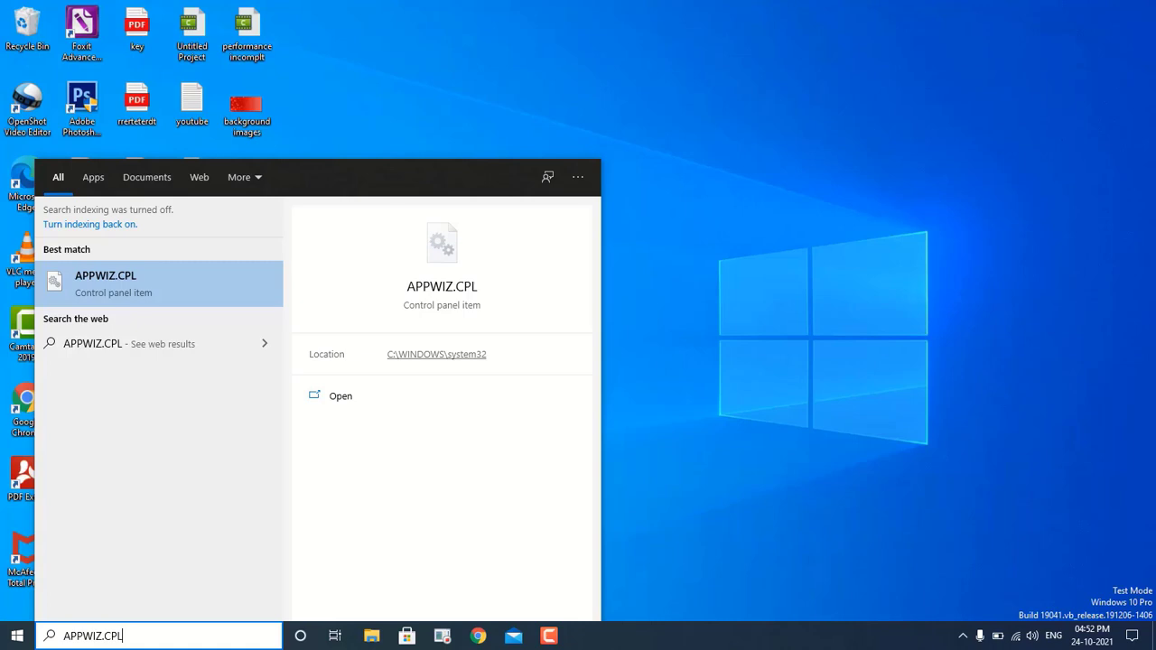
key(Return)
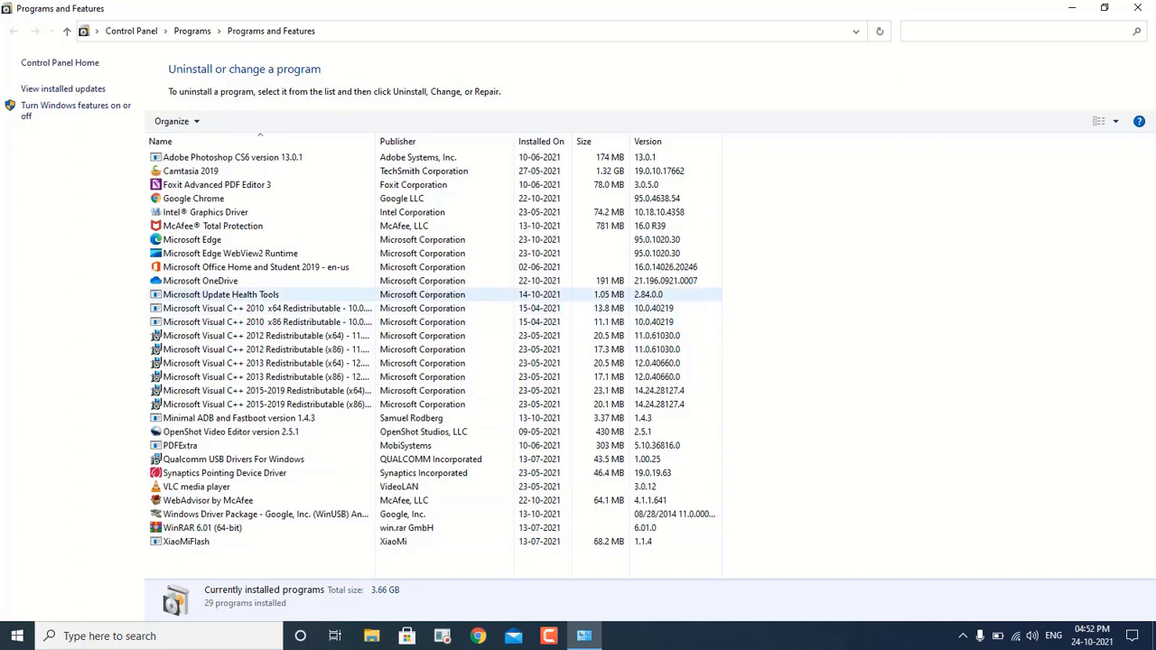
Check Microsoft OneDrive's Uninstall option without removing it, then close Programs and Features.
click(201, 281)
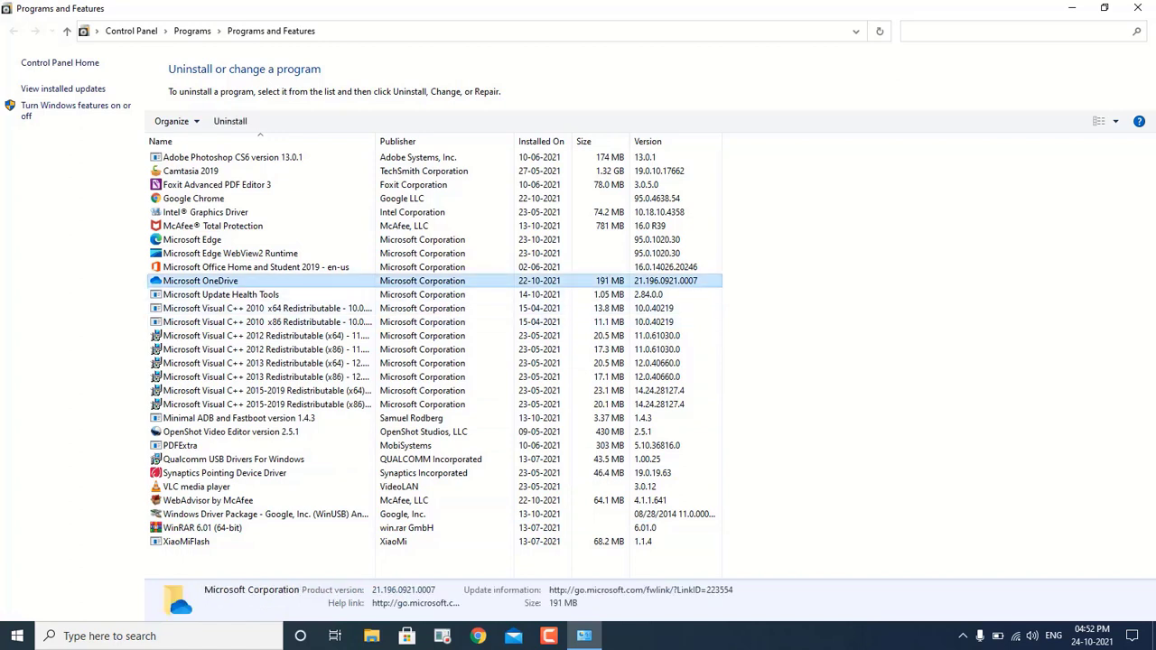
key(shift+F10)
key(Escape)
key(shift+F10)
key(Escape)
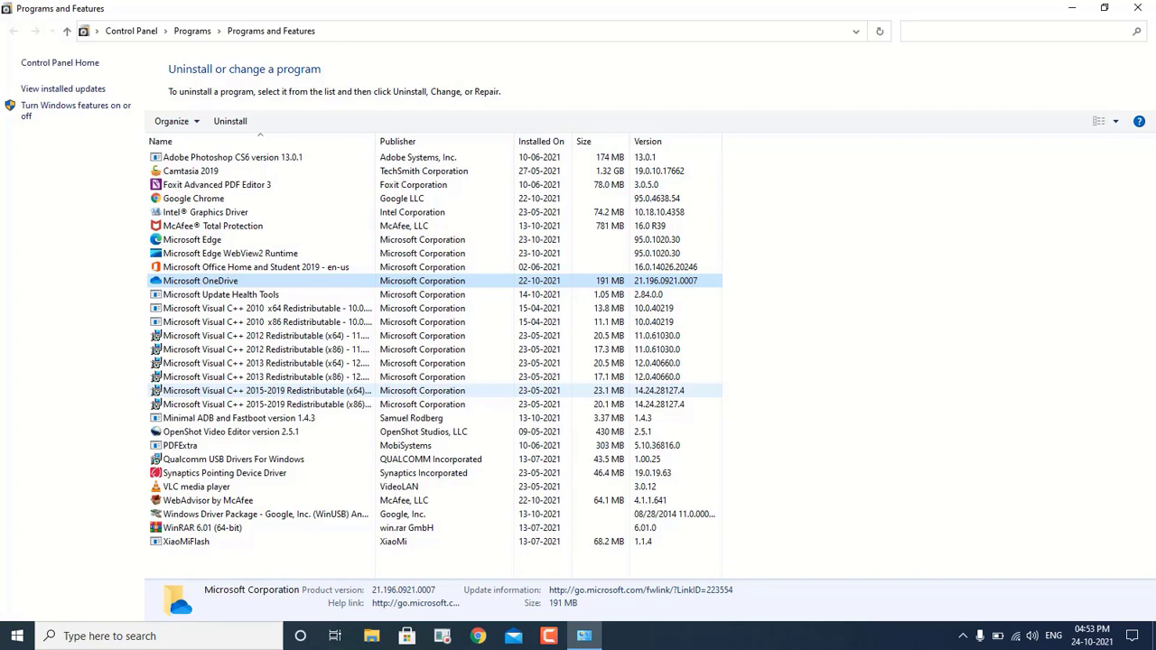
key(alt+F4)
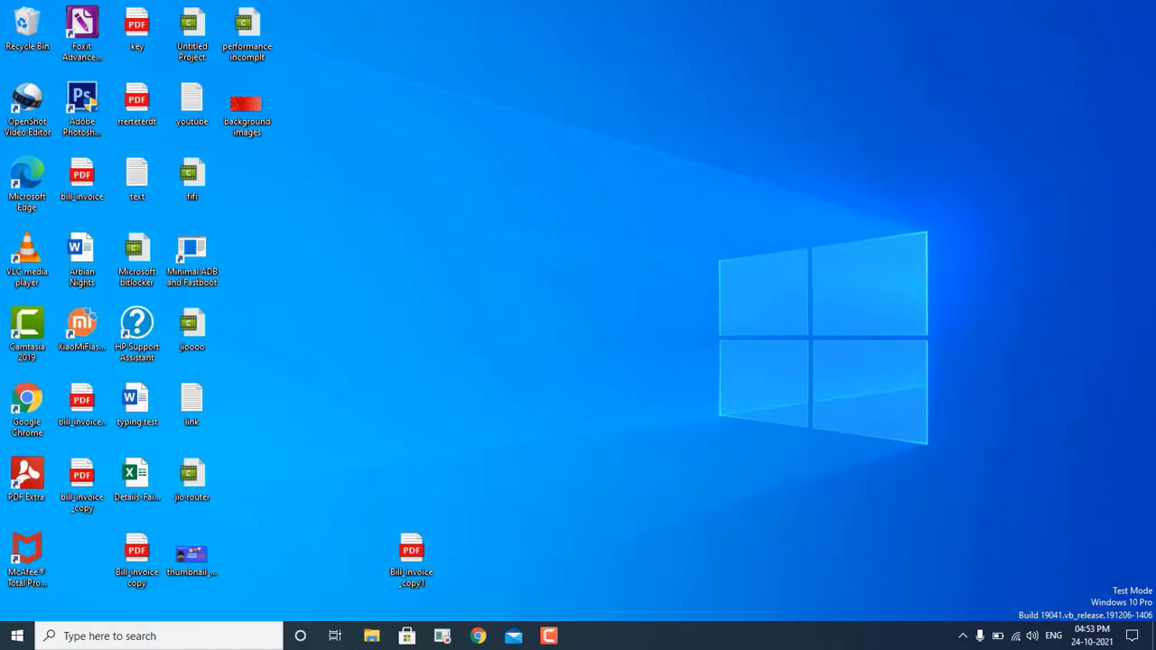
Open and then dismiss the Windows search panel.
key(super+s)
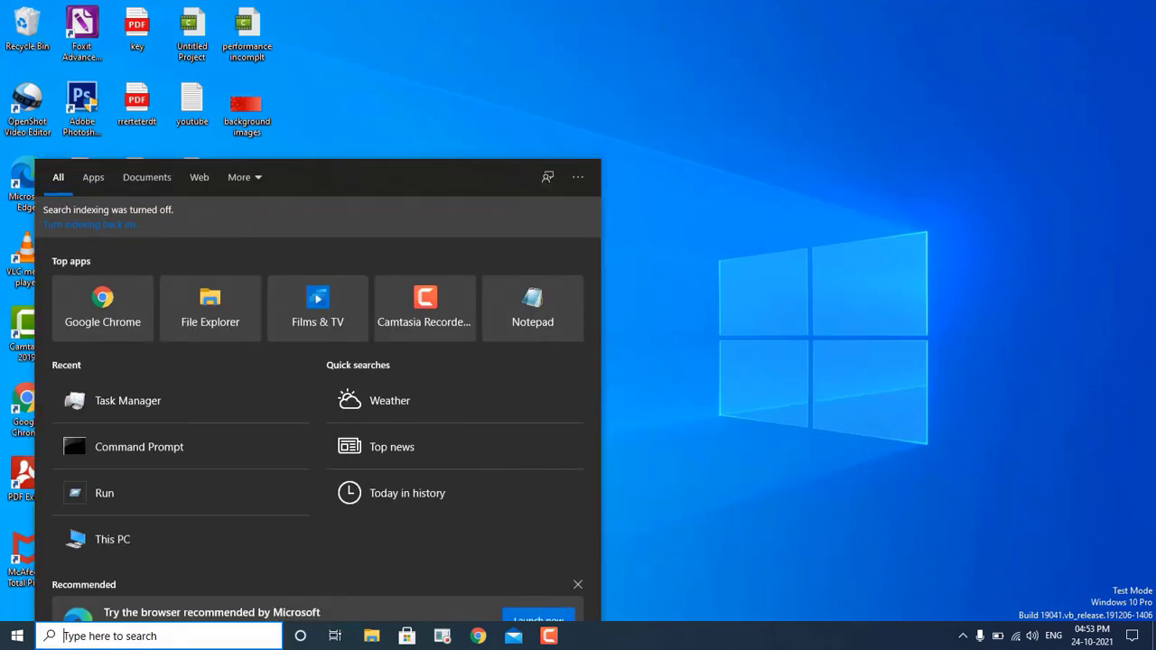
key(Escape)
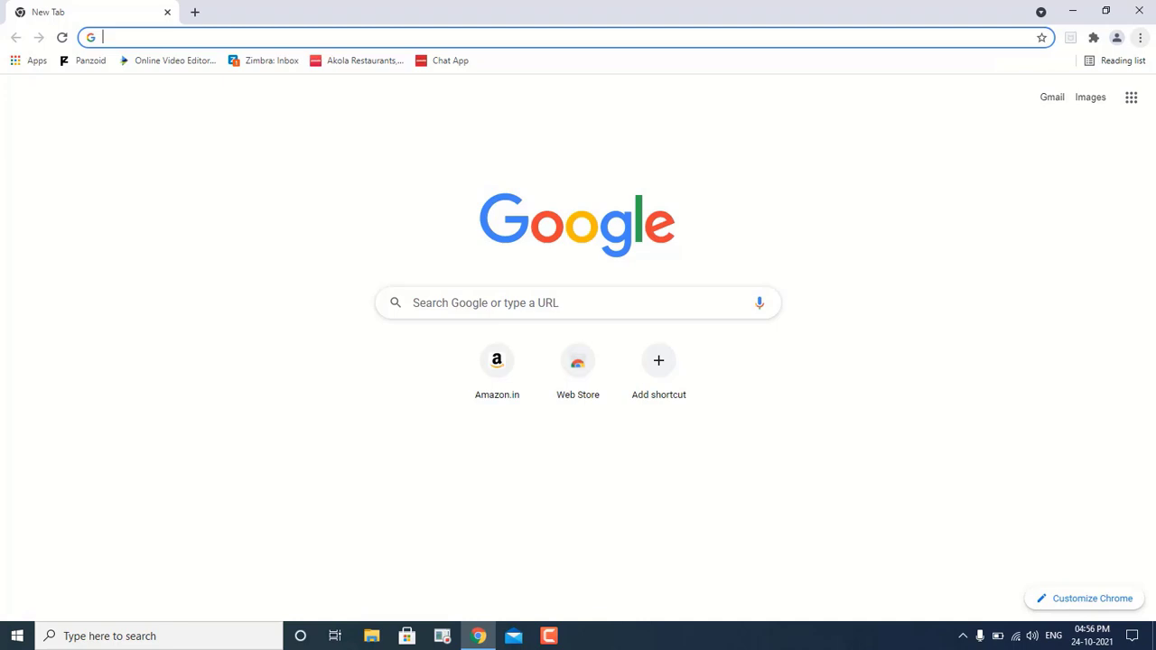
Restore Chrome settings to their original defaults, then replace the Settings tab with a new tab.
click(1140, 37)
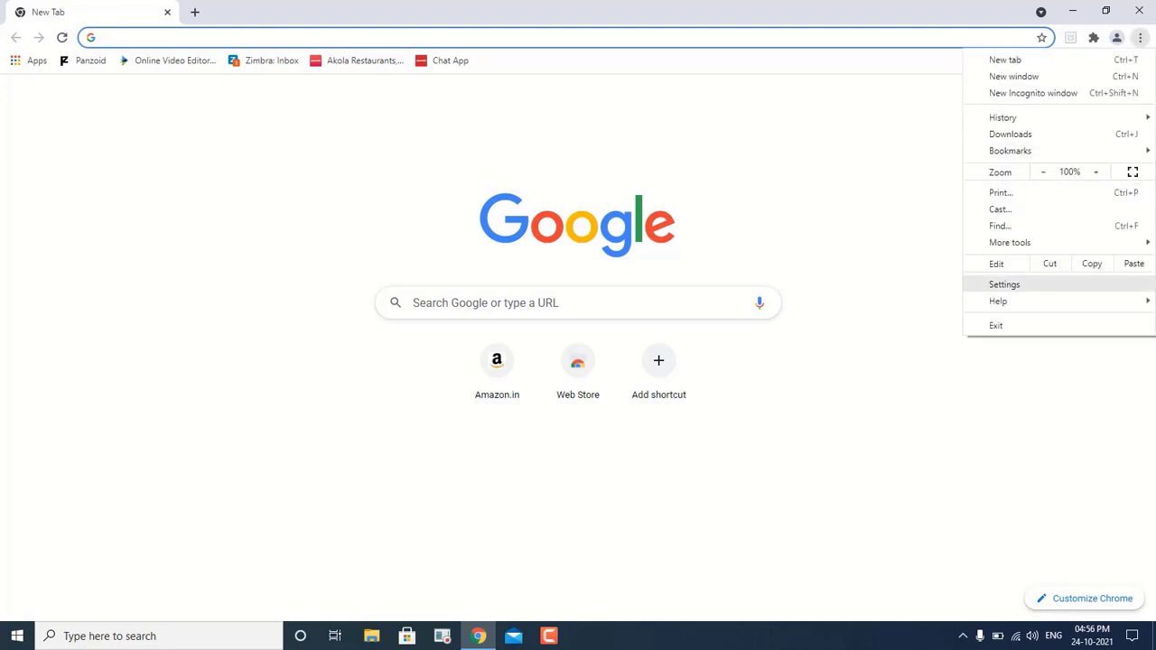
click(1005, 284)
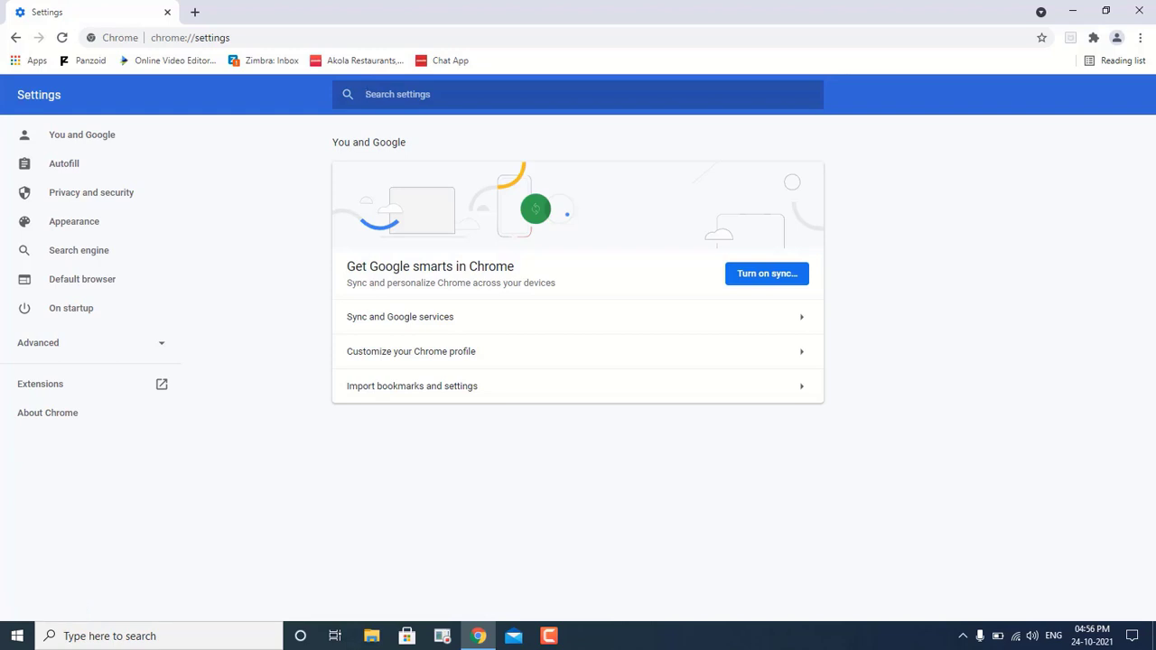
click(38, 342)
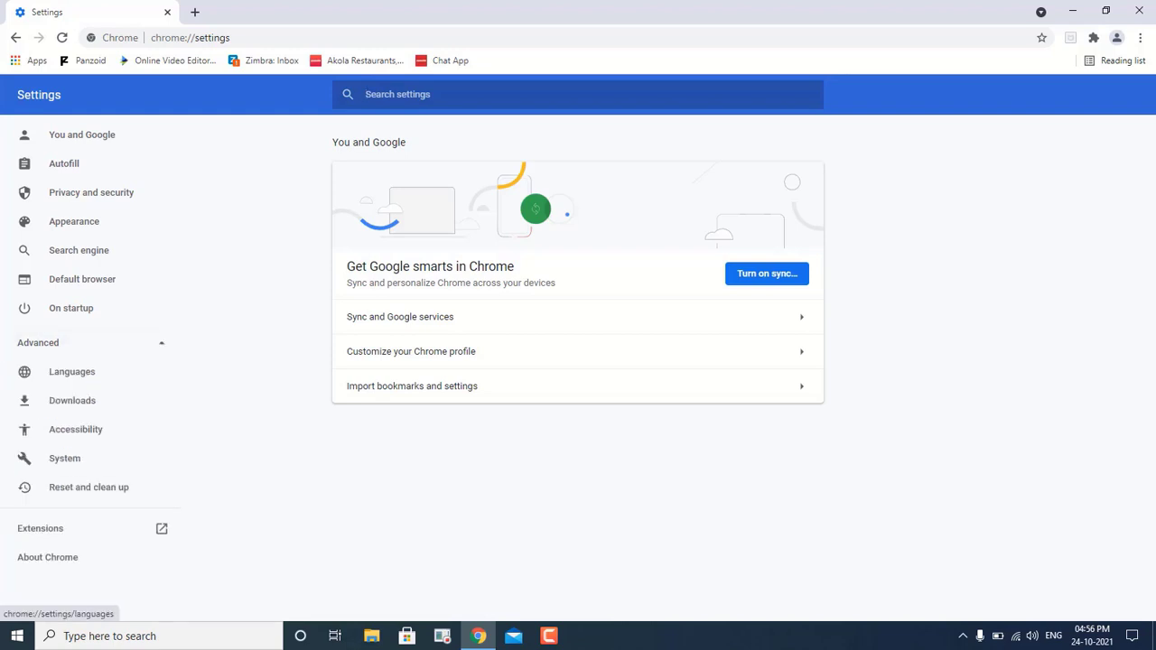
click(89, 487)
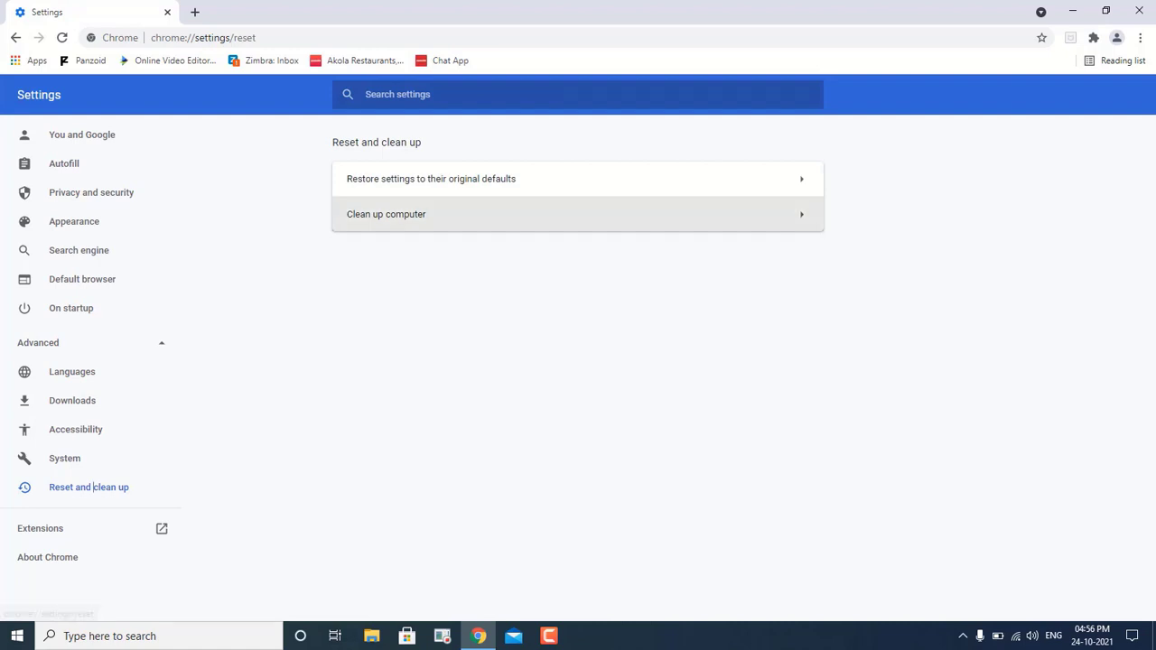
click(431, 178)
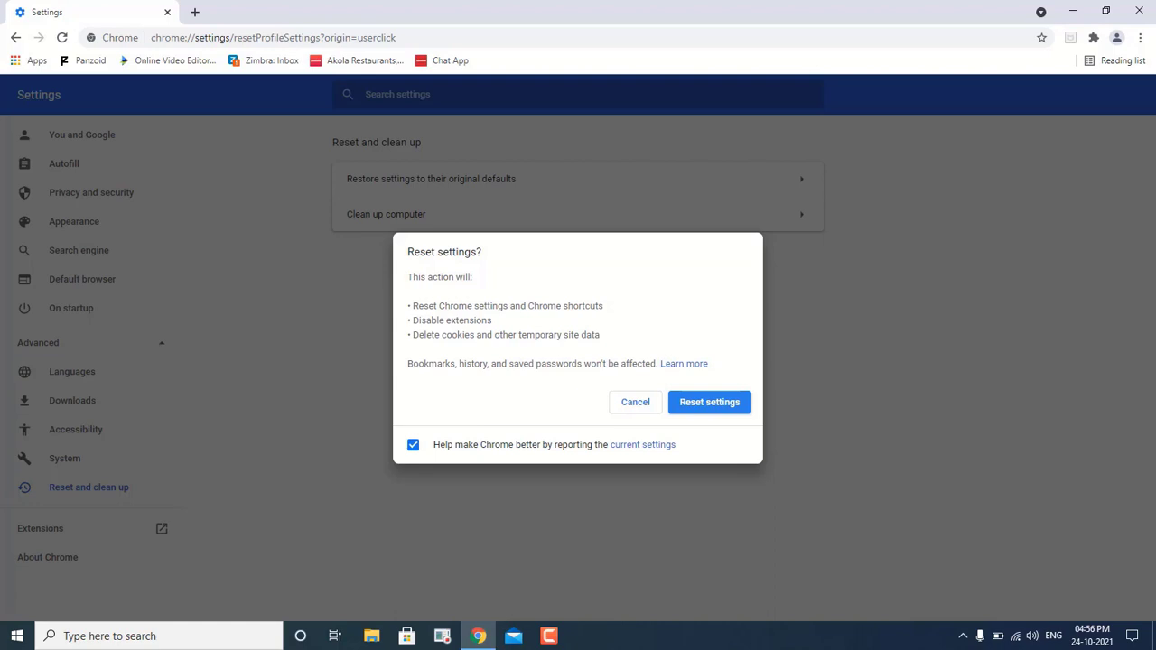
key(Return)
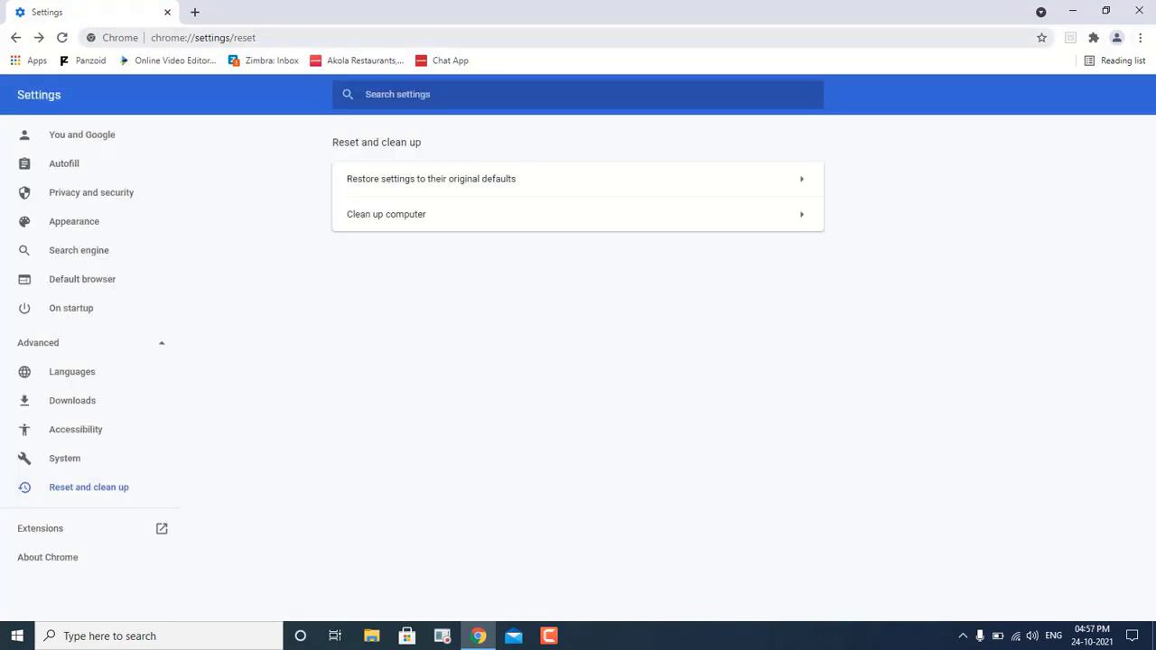
key(ctrl+t)
click(167, 12)
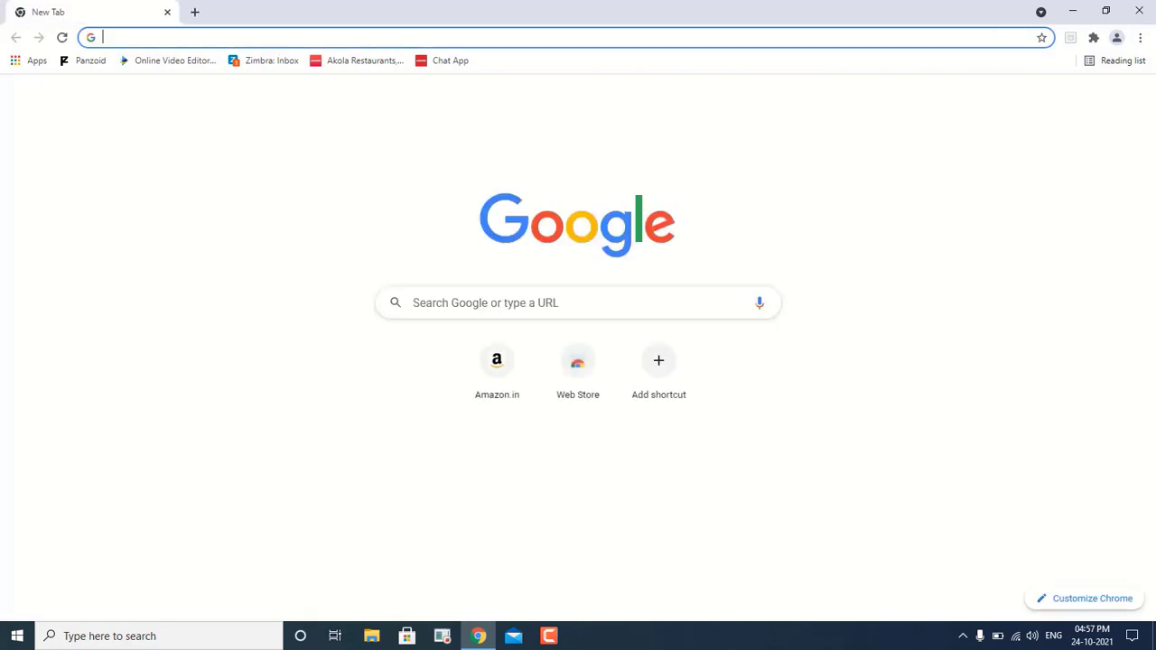
Go to Chrome's full History page and open Clear browsing data.
key(alt+f)
key(Down)
key(Down)
key(Down)
key(Down)
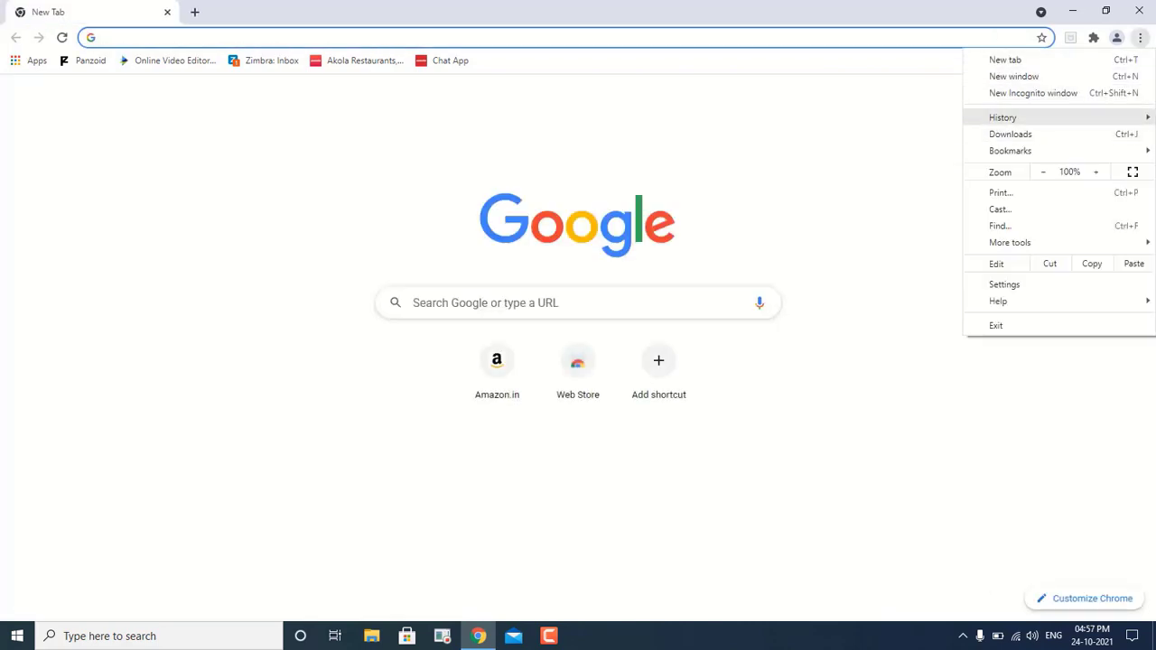
key(Right)
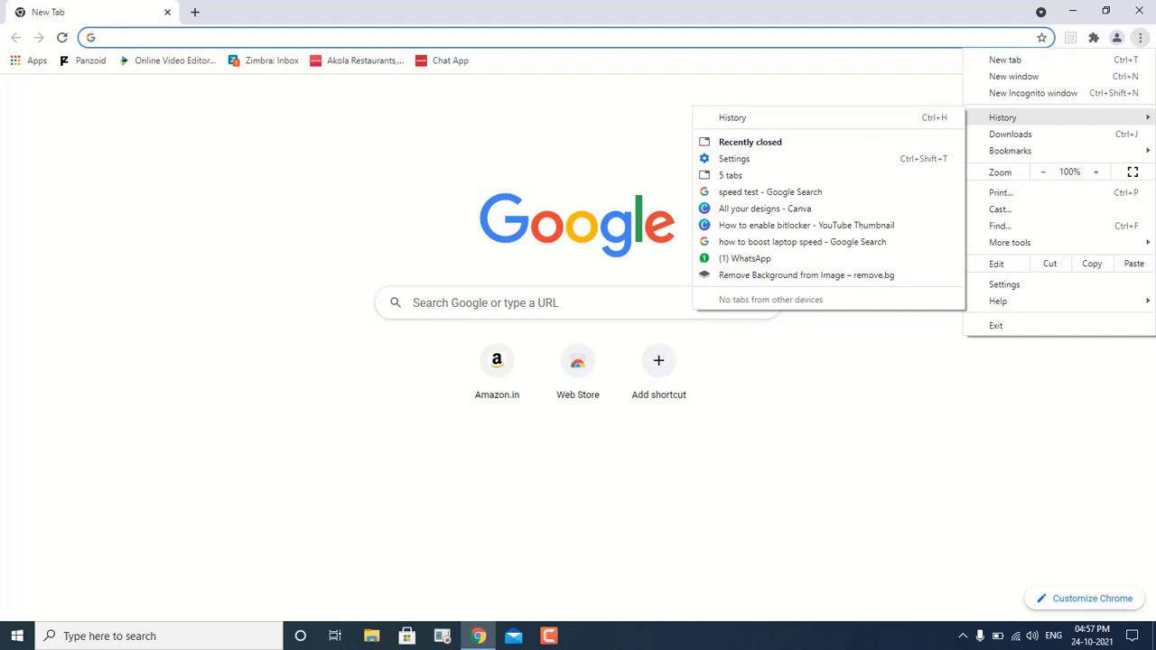
key(Left)
key(Escape)
key(alt+f)
key(Down)
key(Down)
key(Down)
key(Down)
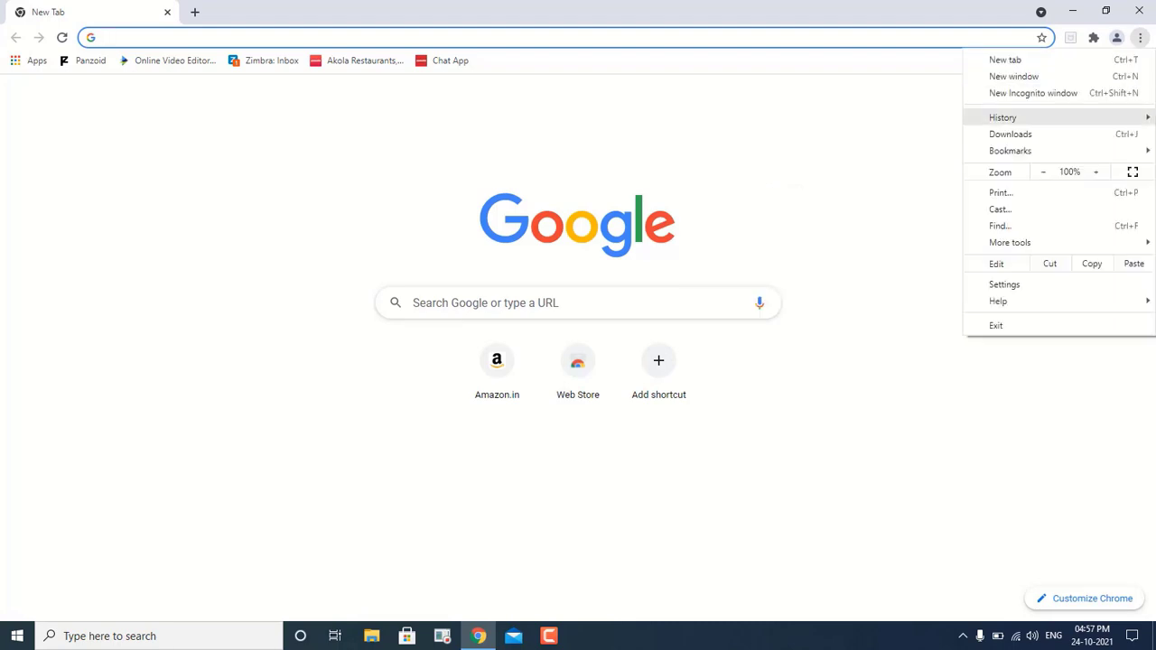
key(Right)
key(Down)
key(Return)
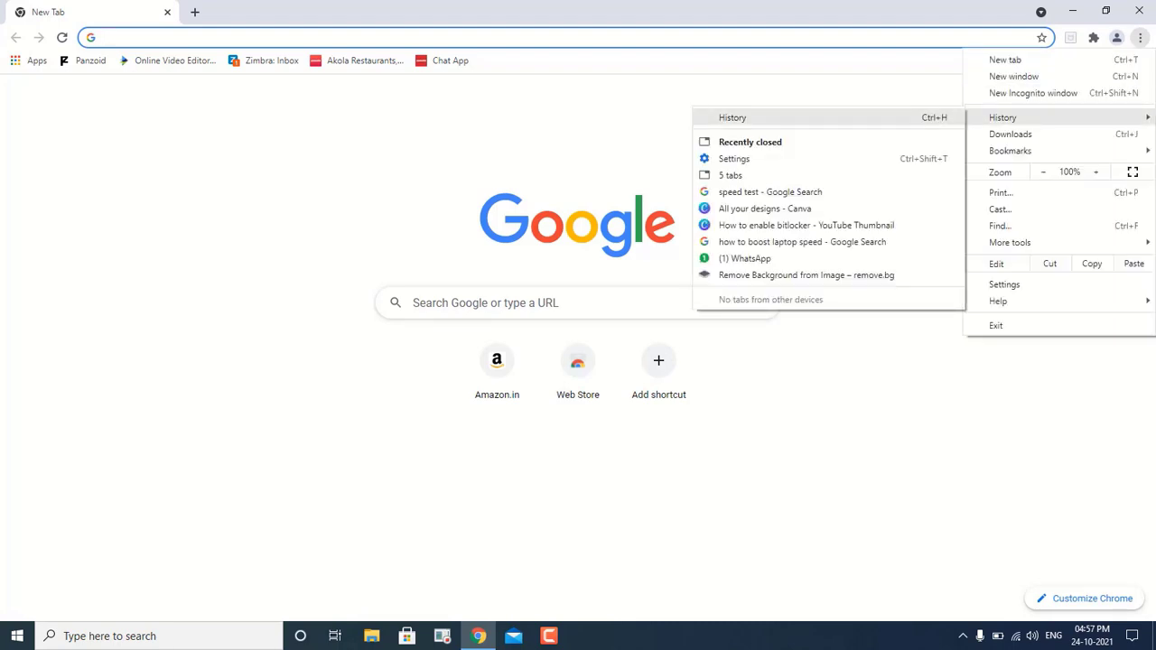
key(Tab)
key(Tab)
key(Tab)
key(Return)
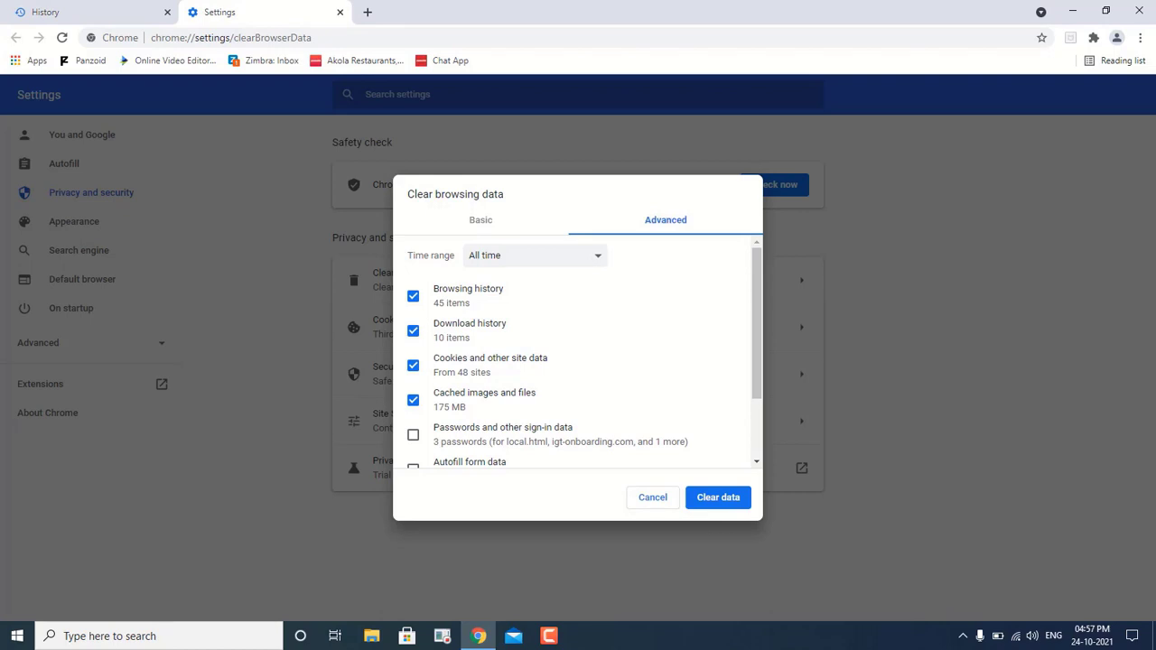
Clear All time browsing data, cookies and cached files, then show the desktop.
key(Tab)
key(space)
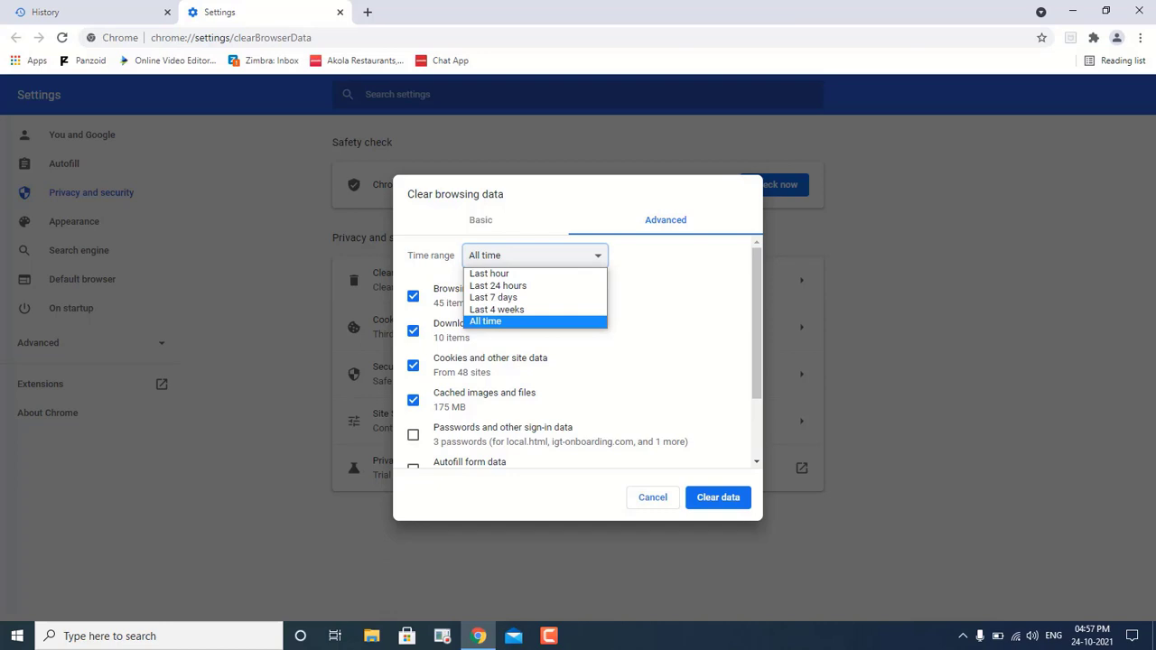
key(Return)
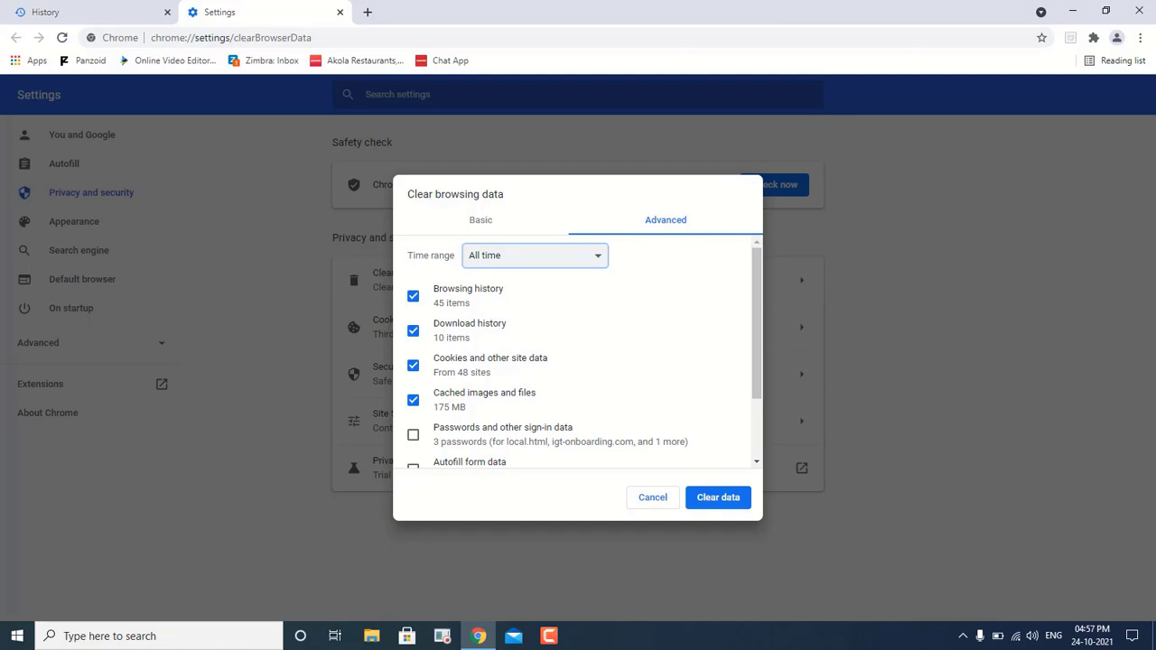
scroll(578, 353, down, 2)
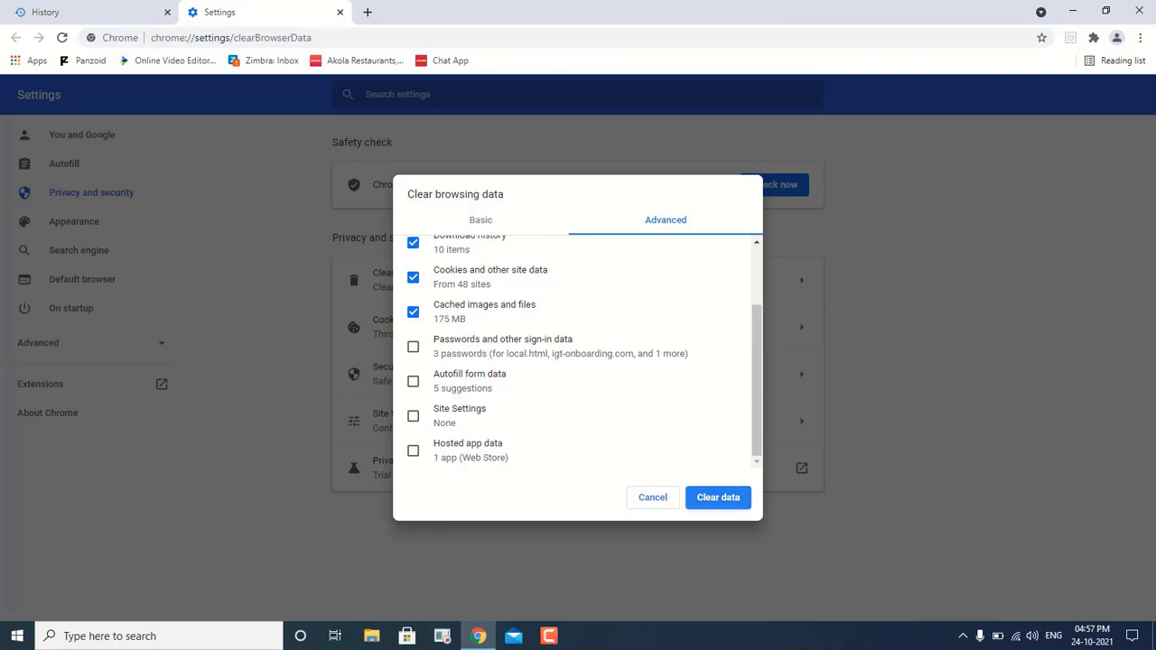
click(718, 497)
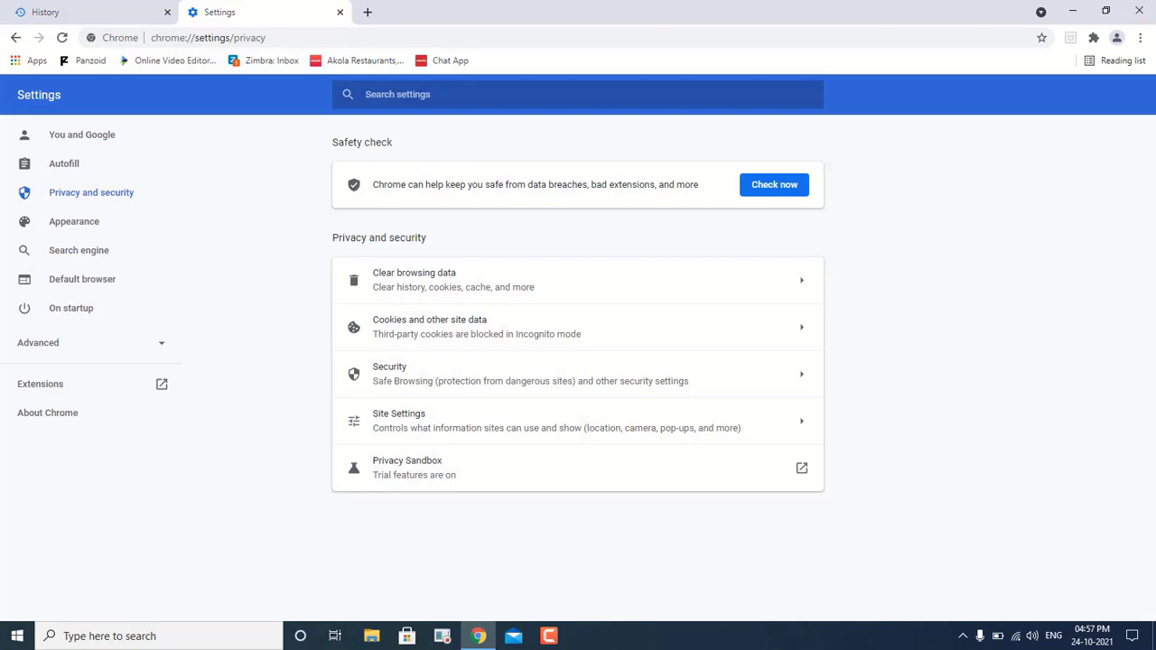
key(super+d)
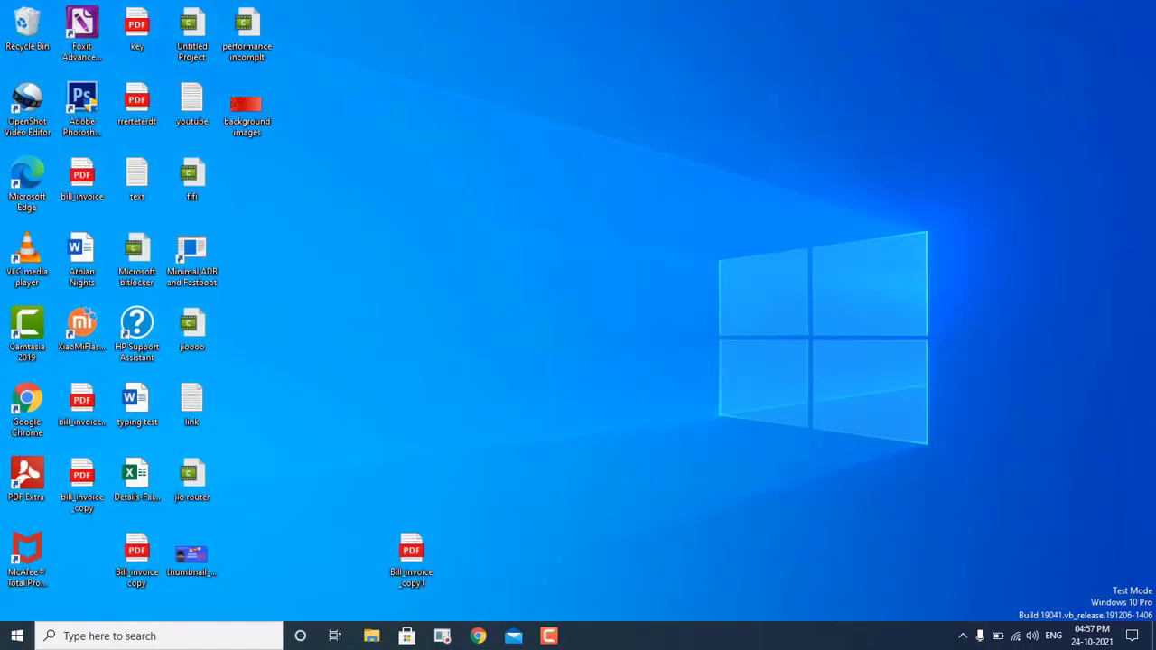
Search for 'WINDOWS' and open the Windows Security app.
key(super+s)
text(WINDOWS)
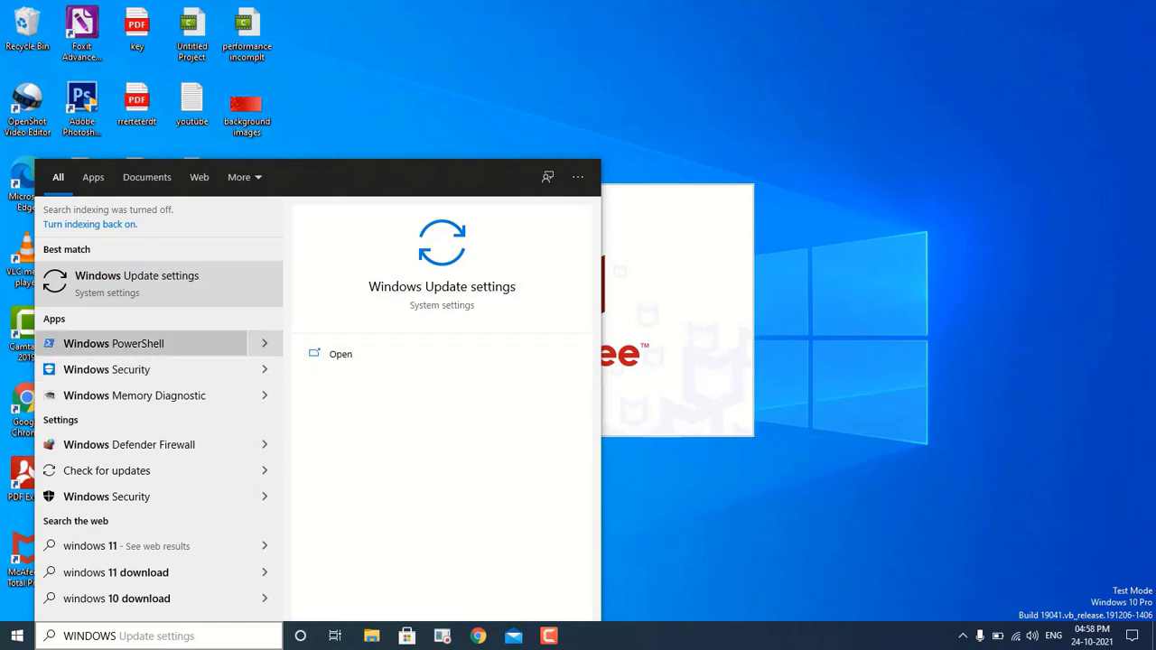
click(107, 369)
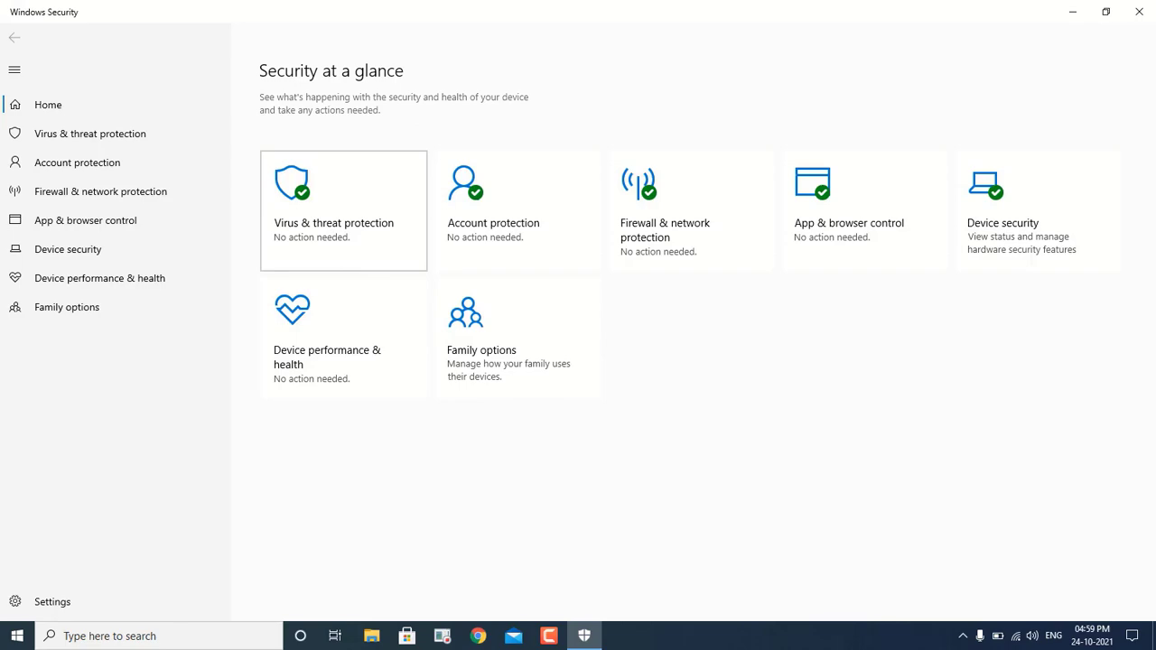
Confirm Virus & threat protection shows no current threats and 0 from the last quick scan, then close it.
click(343, 210)
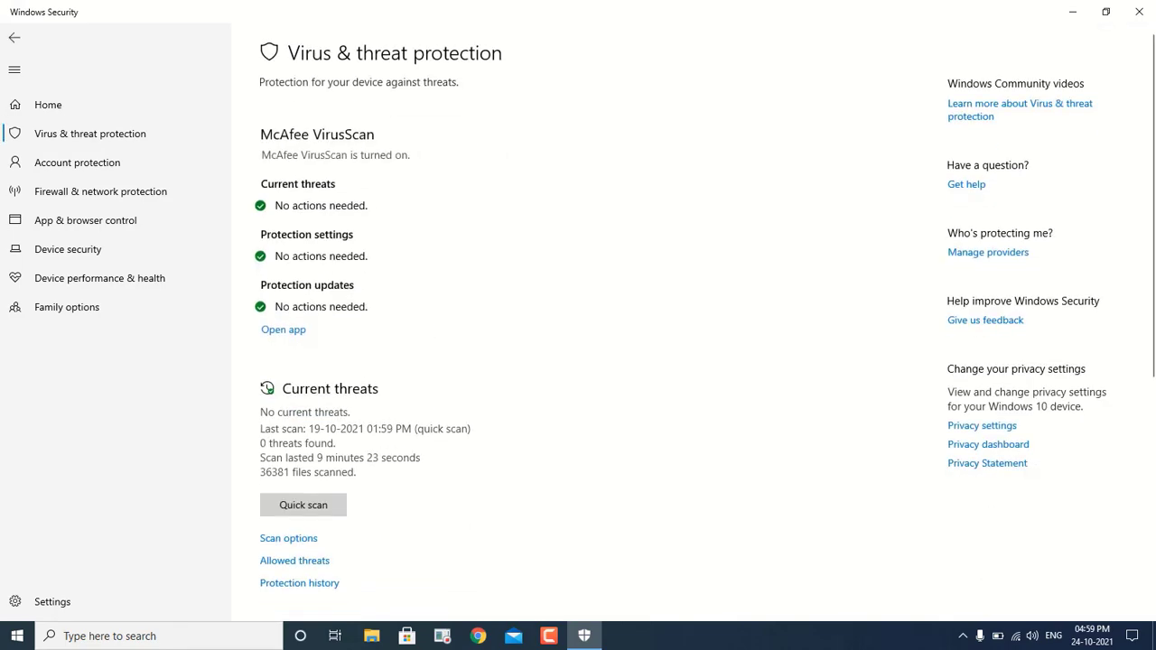
scroll(578, 325, down, 5)
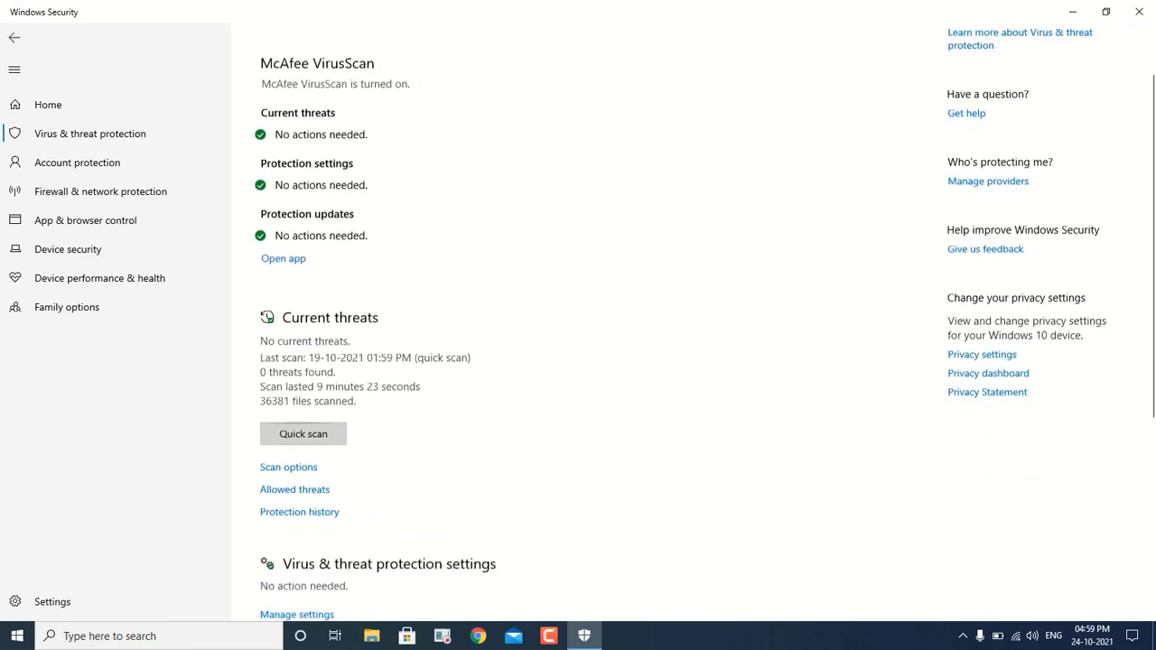
scroll(578, 326, up, 2)
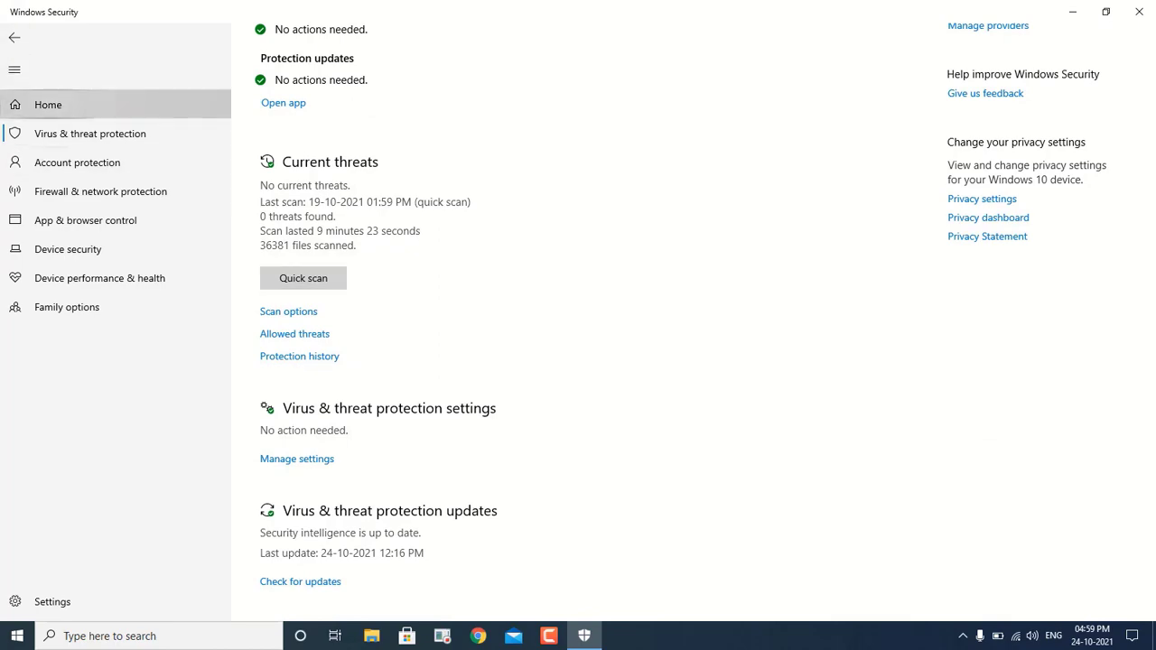
click(48, 105)
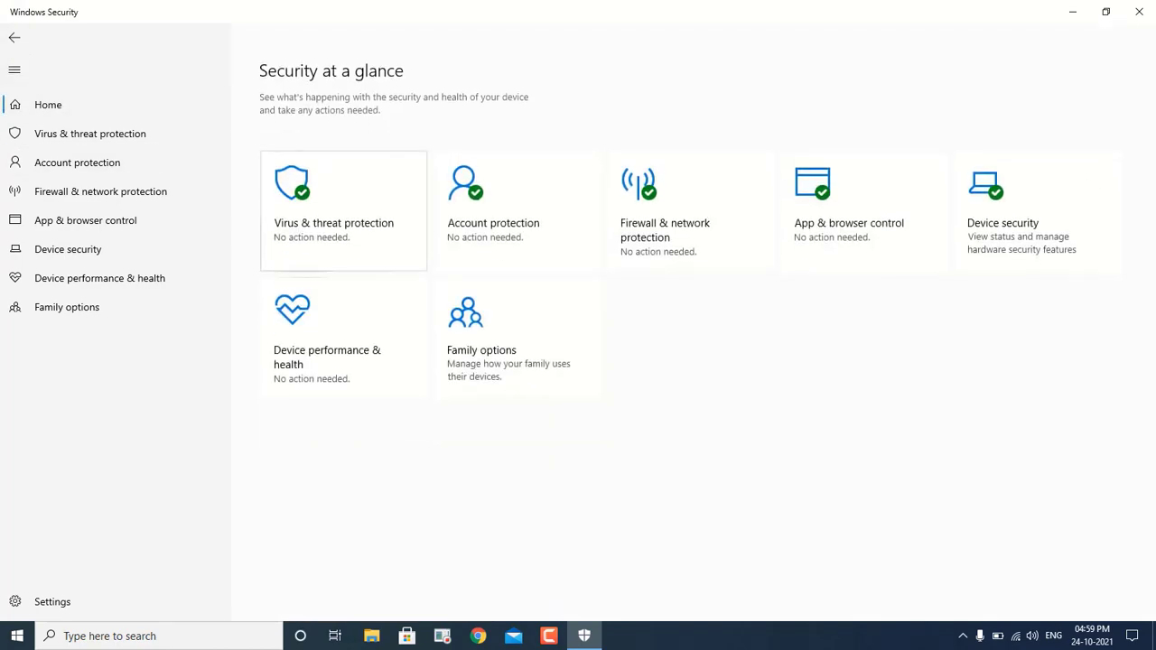
click(343, 210)
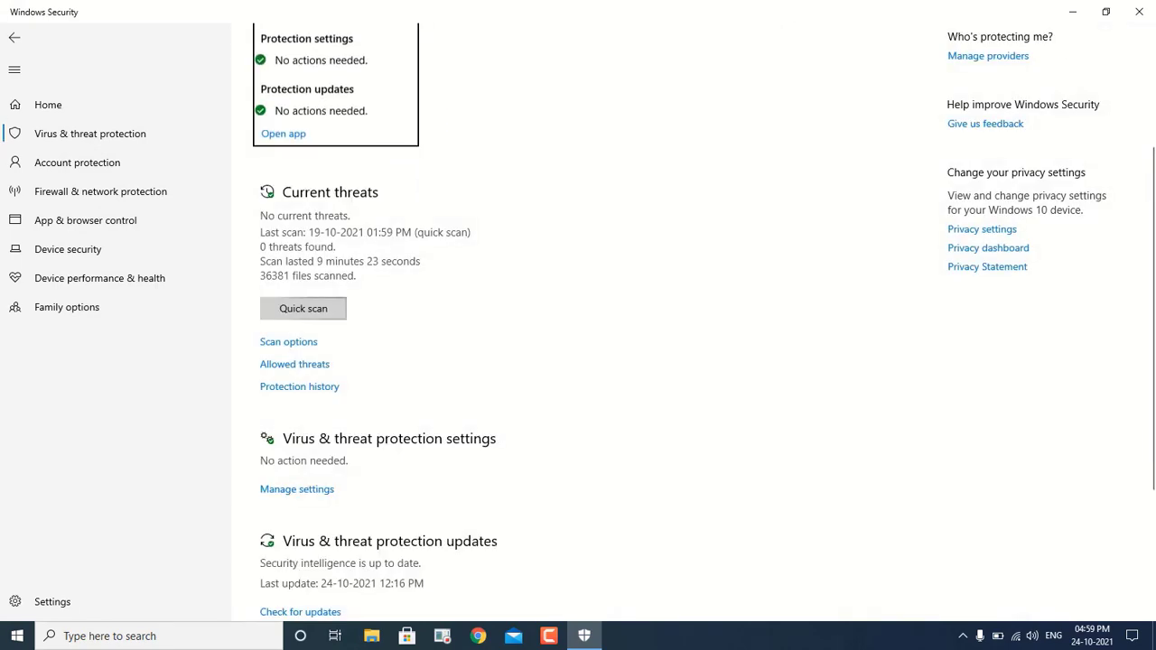
scroll(578, 322, up, 2)
scroll(578, 322, down, 1)
scroll(303, 325, down, 1)
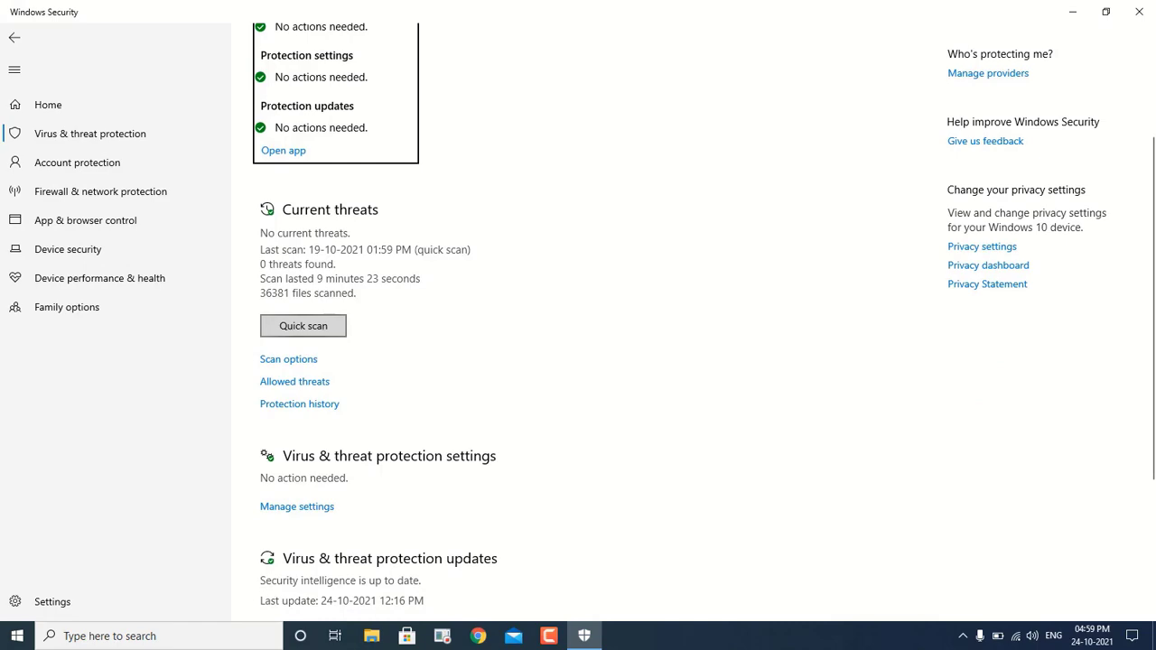
scroll(303, 325, down, 2)
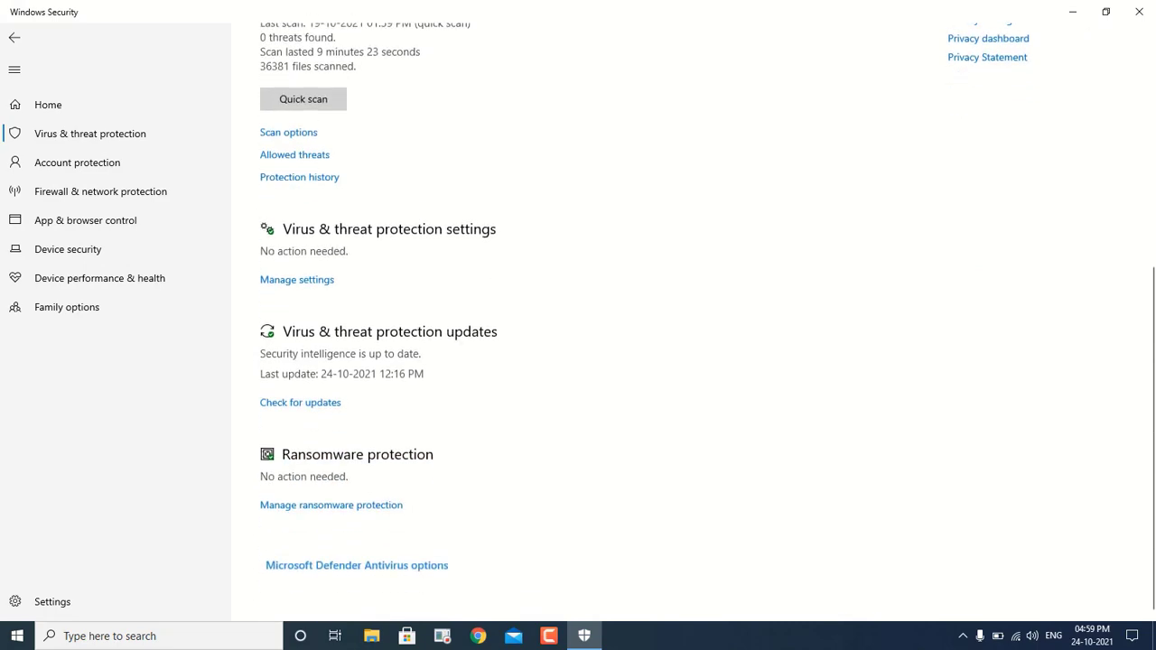
scroll(578, 321, up, 3)
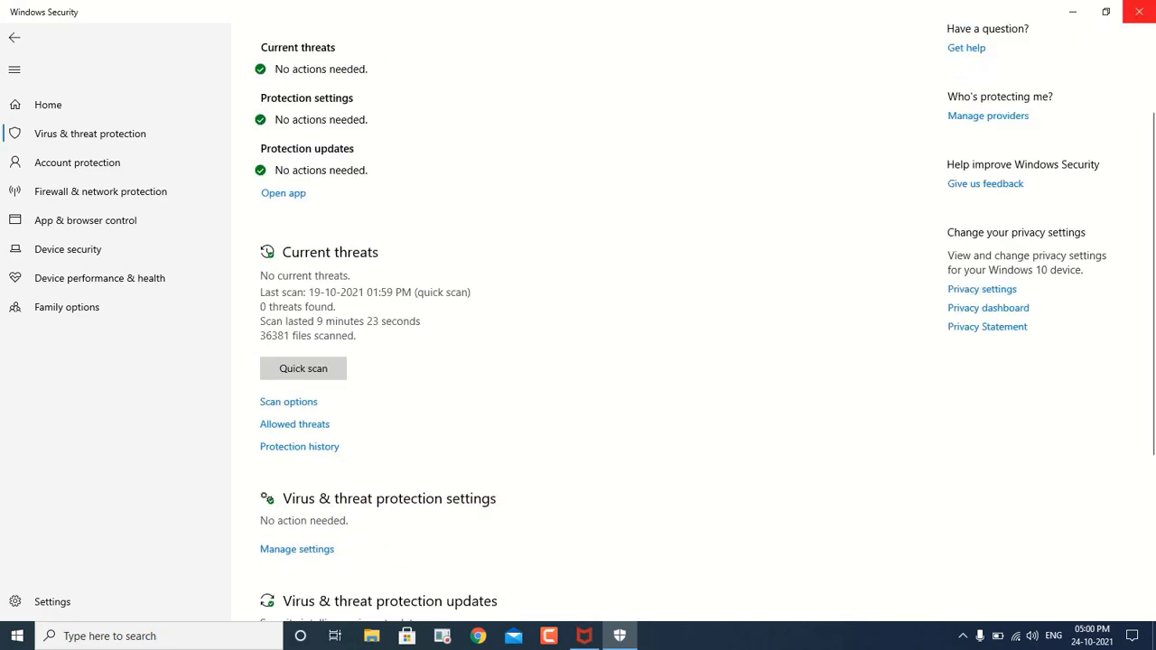
click(1139, 12)
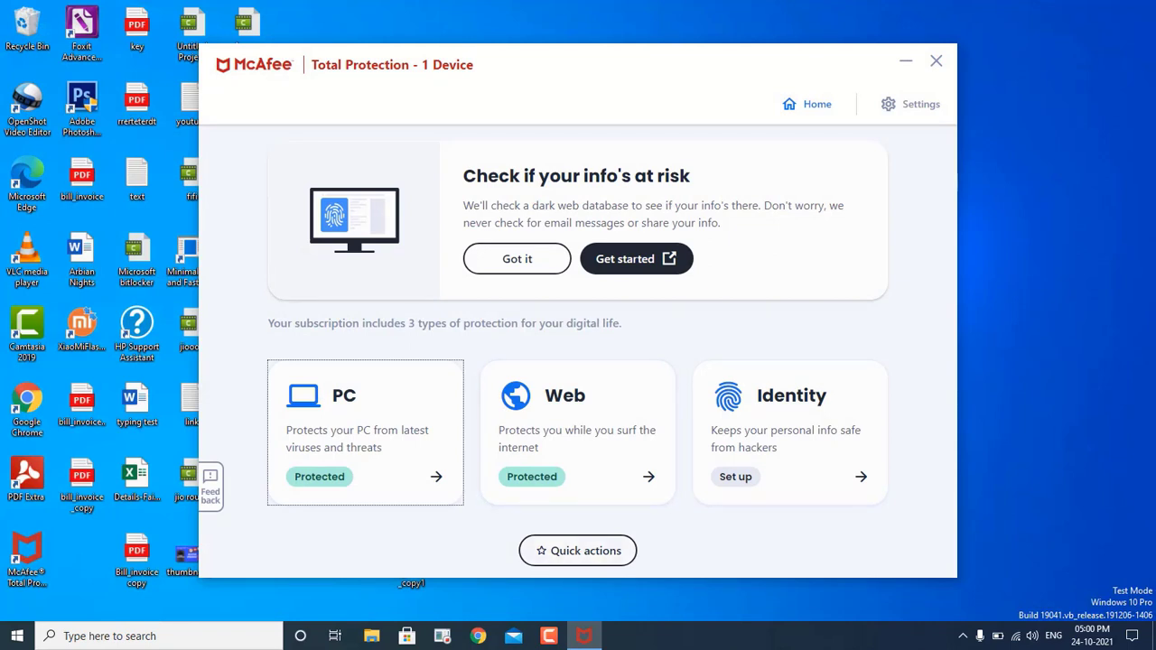
Run McAfee's virus scan from Quick actions, confirm scans are up to date, then open This PC.
key(Tab)
key(Tab)
key(Tab)
key(Return)
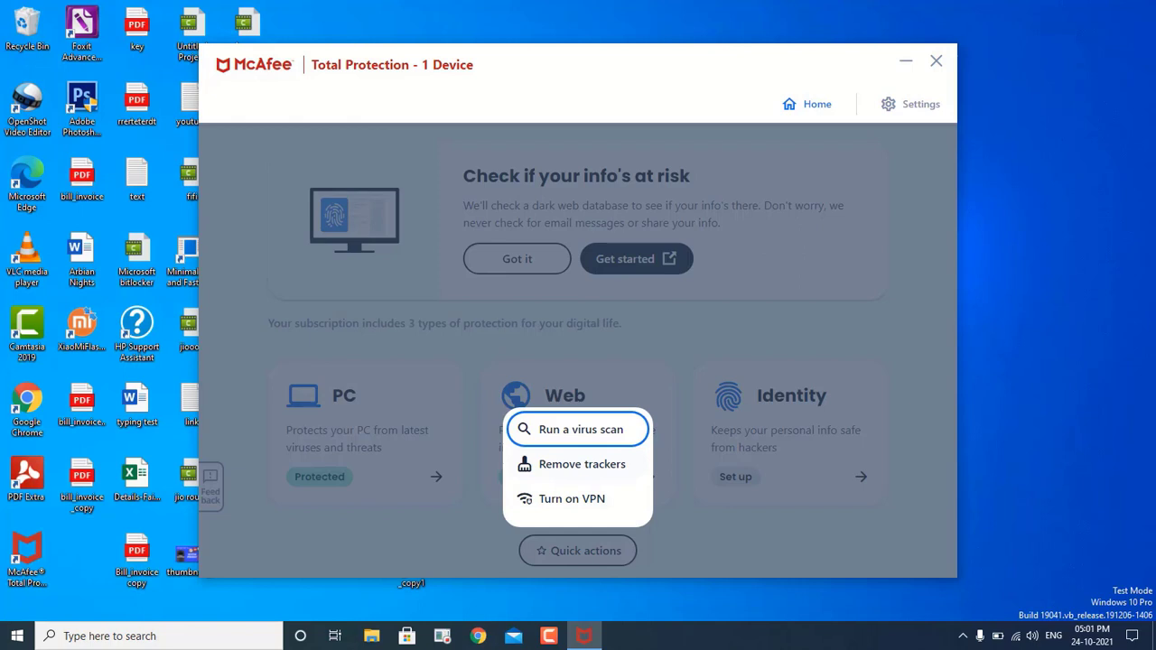
key(Return)
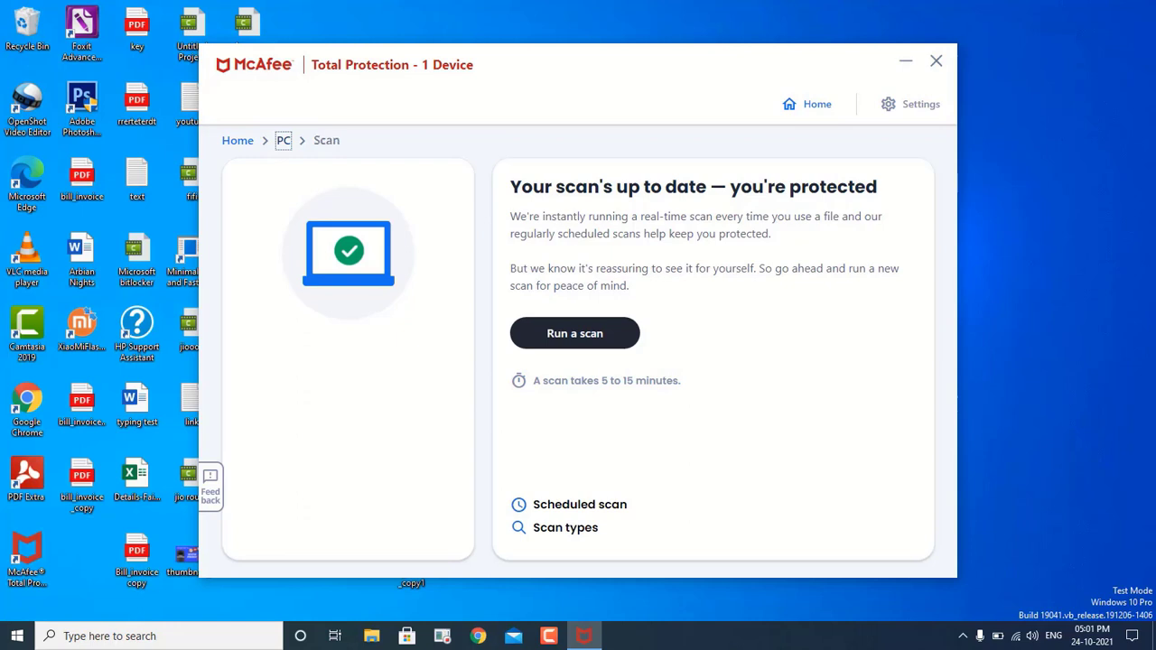
key(super+e)
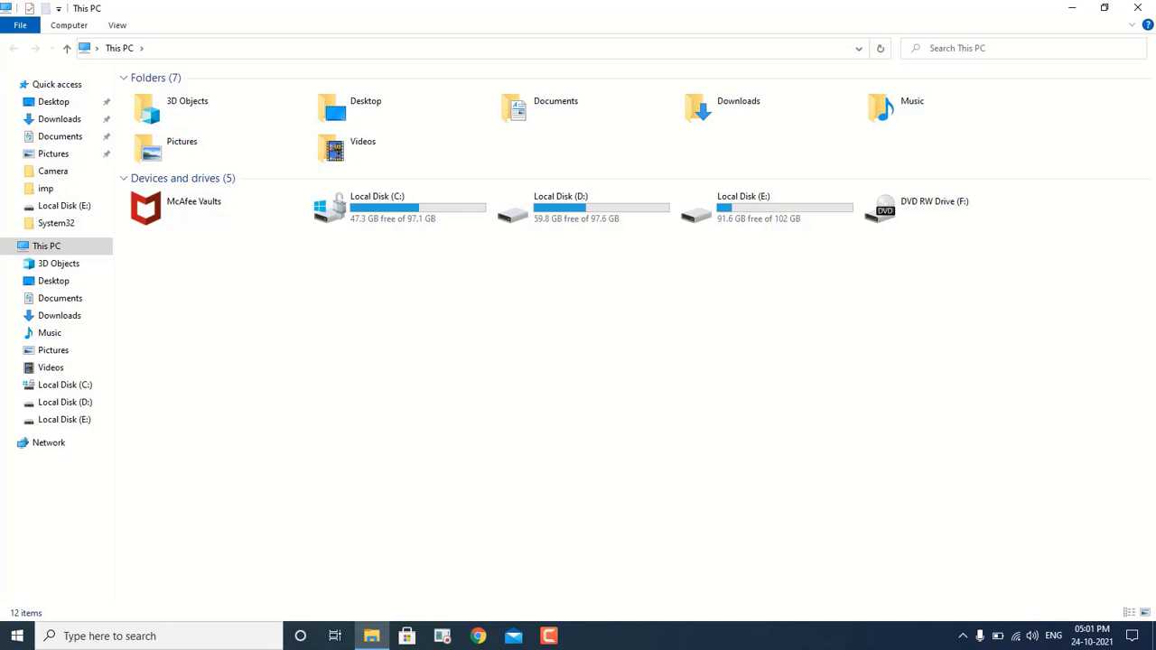
View the System page (Windows 10 Pro, Intel Core i5-3320M, 4.00 GB RAM), then return to This PC.
click(1137, 8)
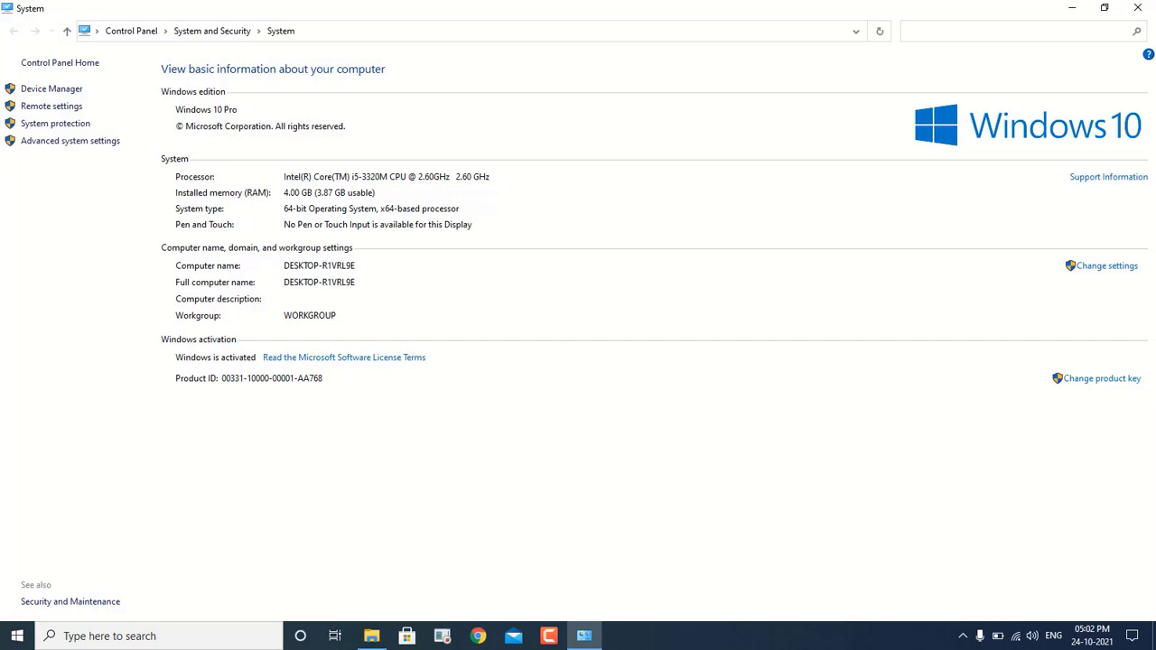
click(1138, 7)
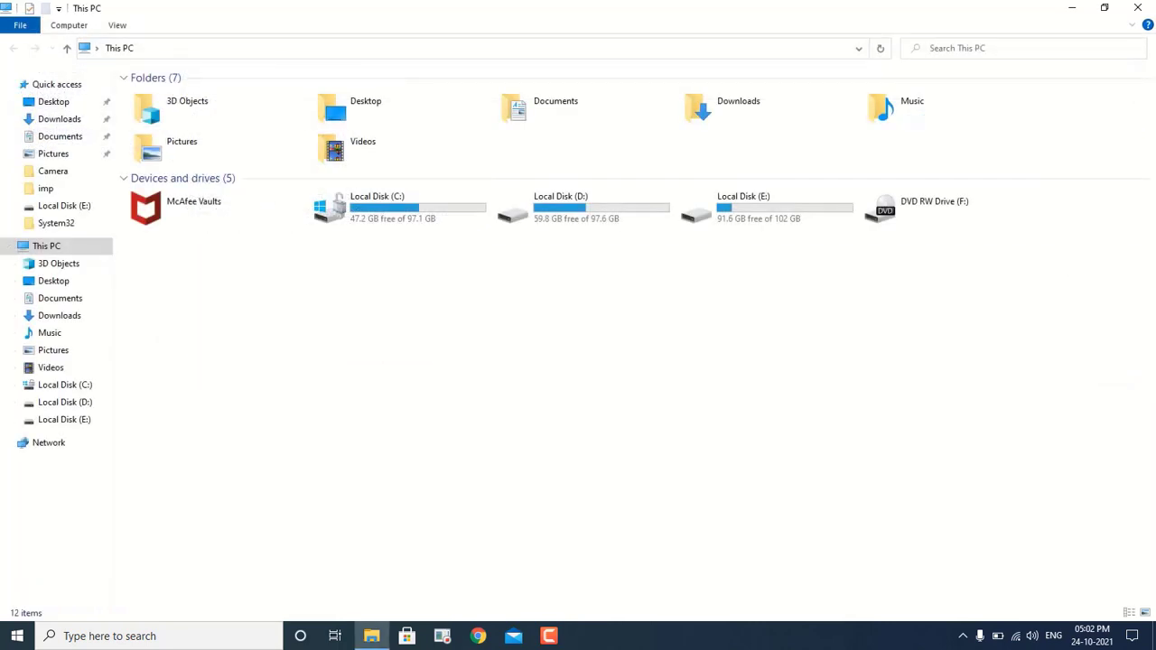
key(super+s)
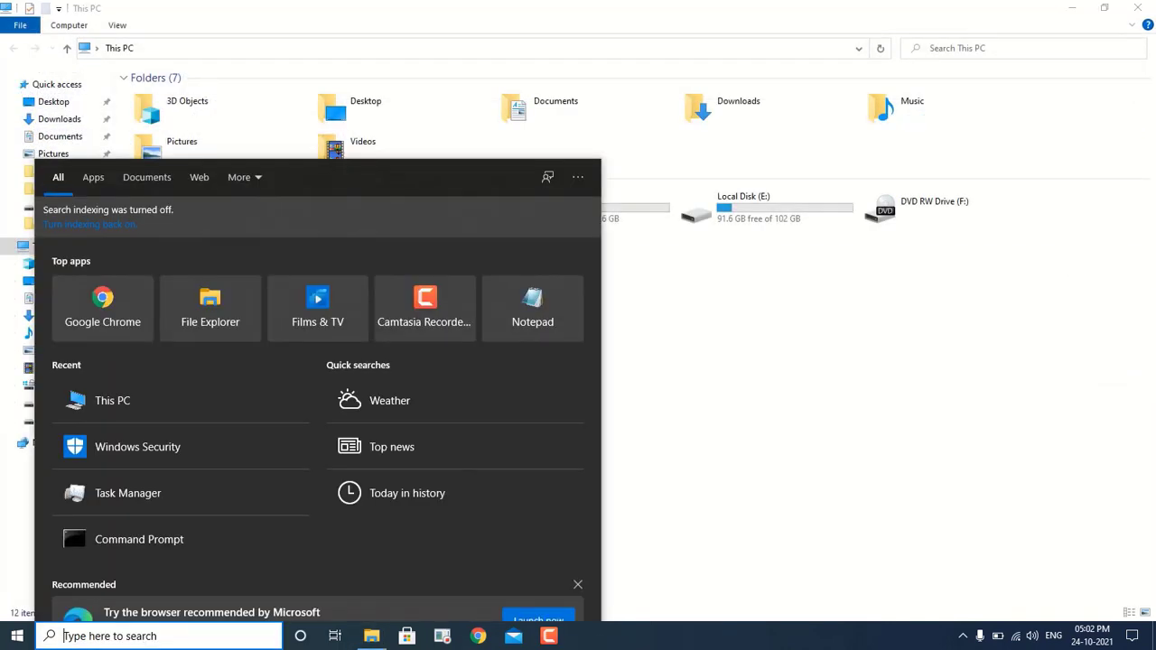
key(super+Pause)
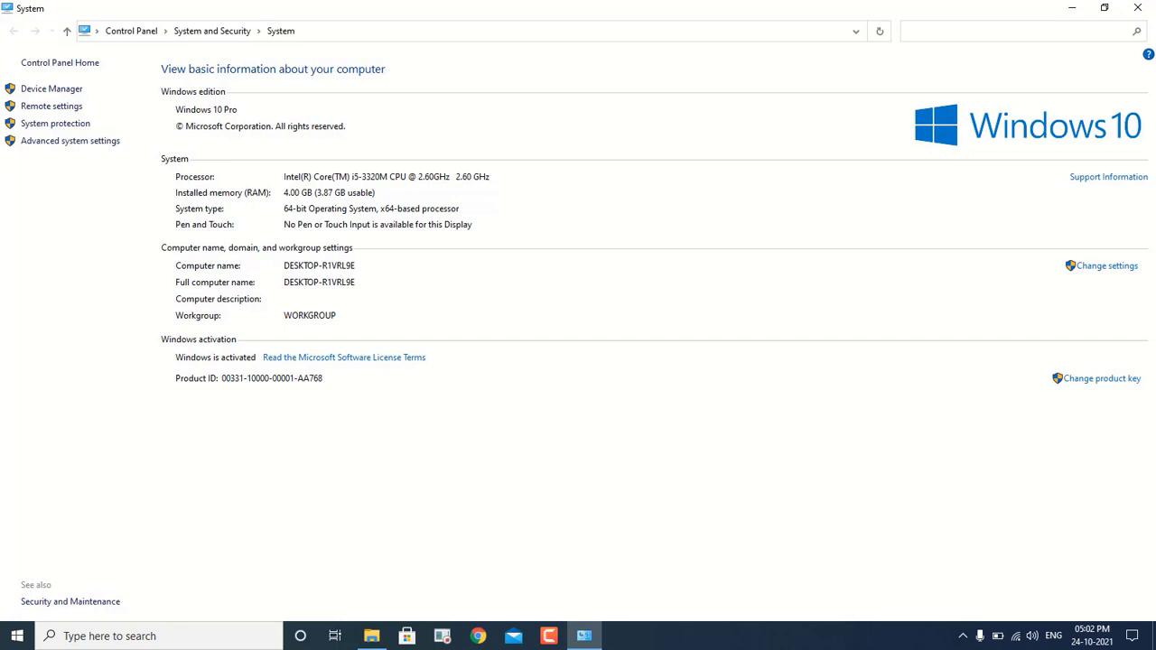
key(super+e)
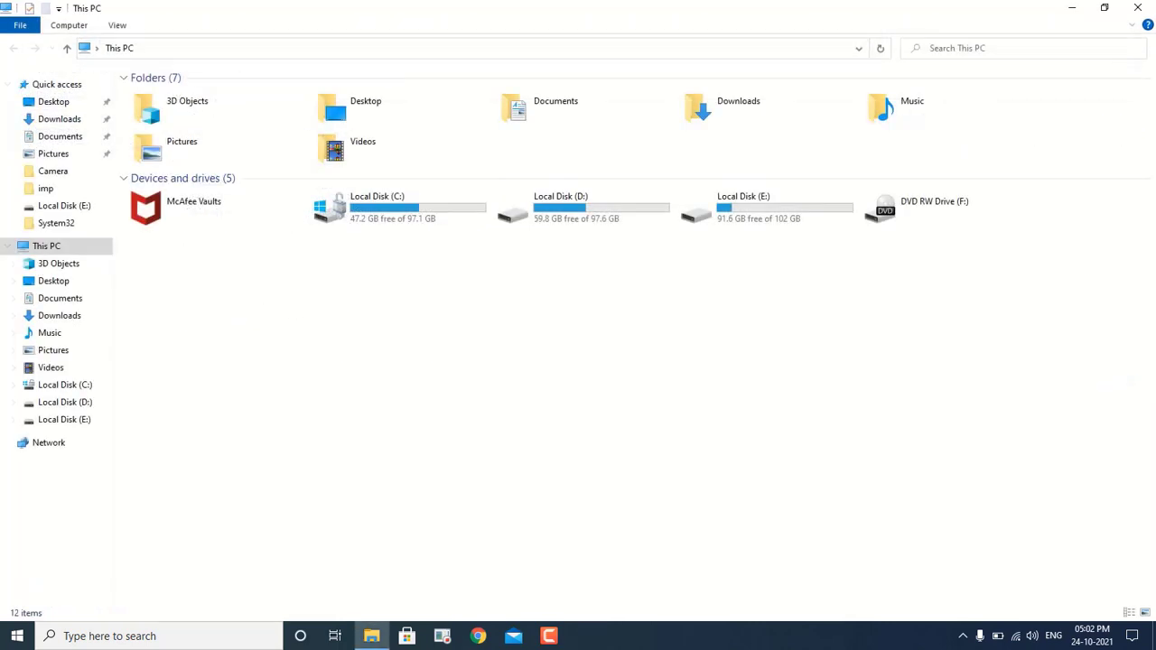
key(super+s)
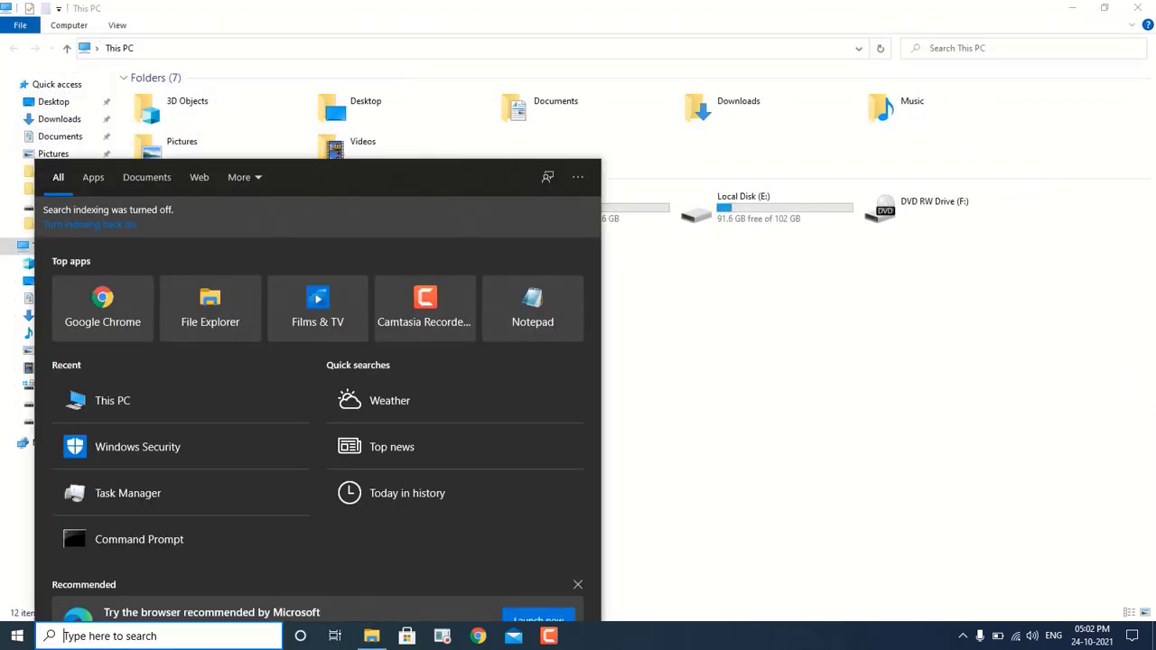
Launch Task Manager via a 'TASK' search, expand to the full process list, then close it.
text(TASK)
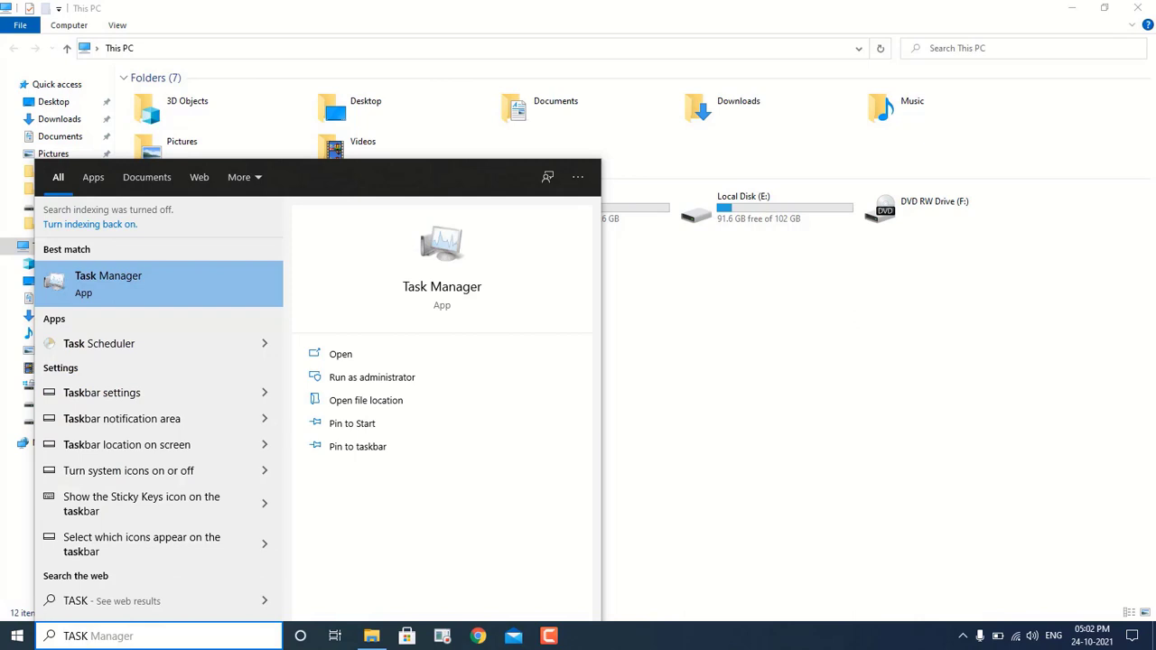
click(372, 376)
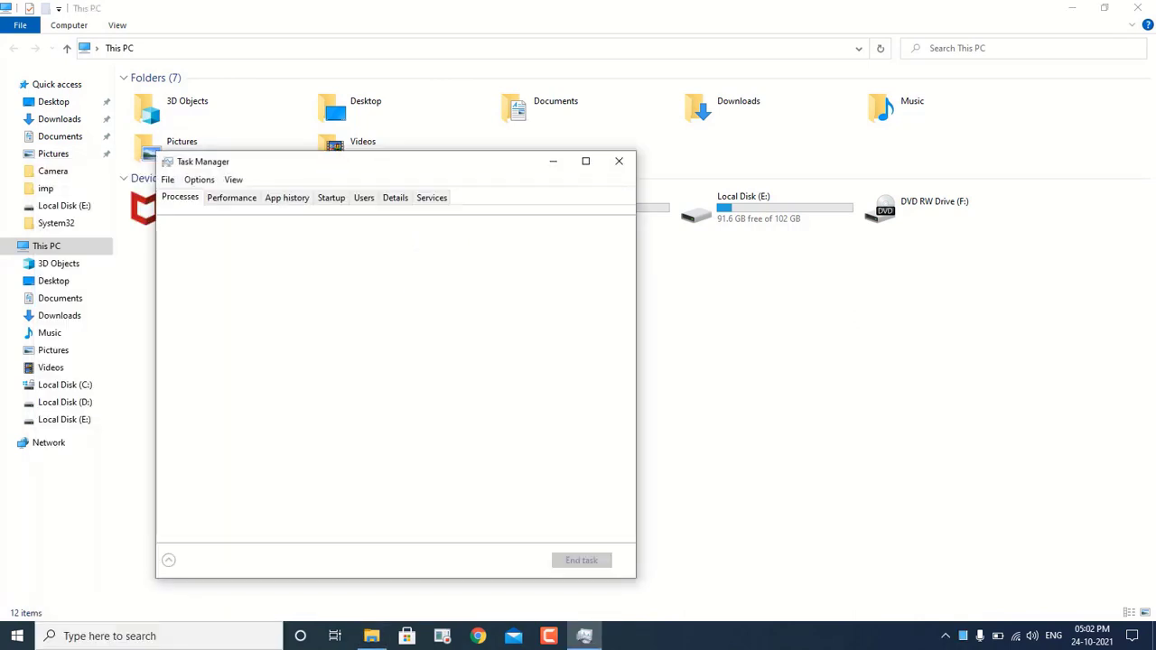
click(585, 161)
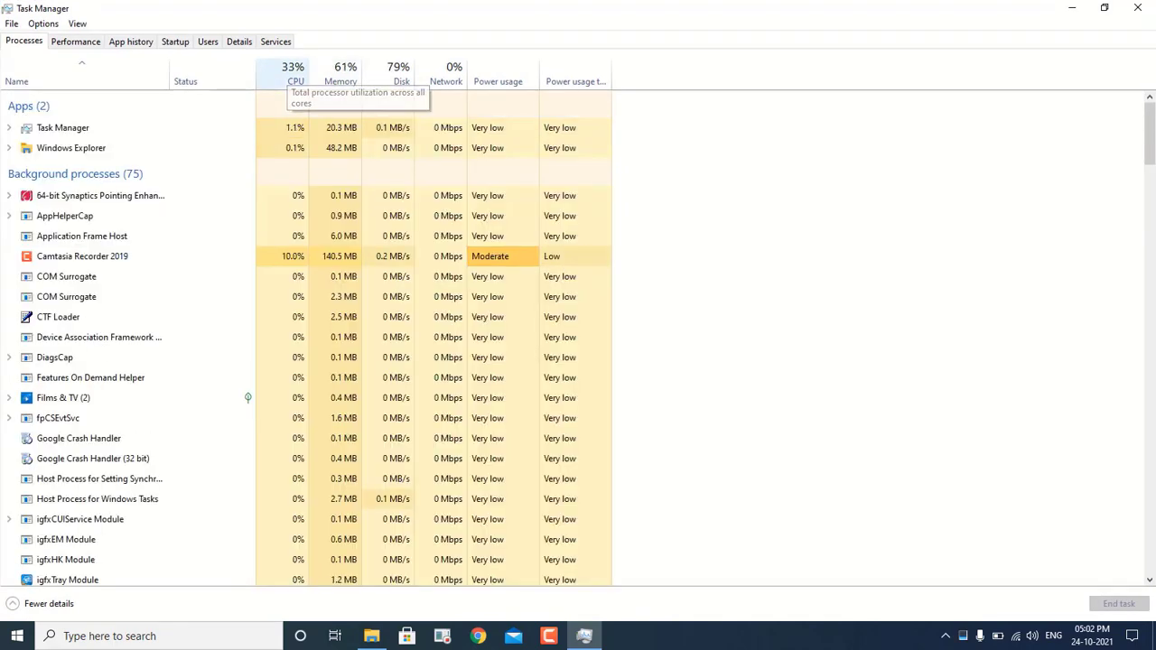
click(1138, 8)
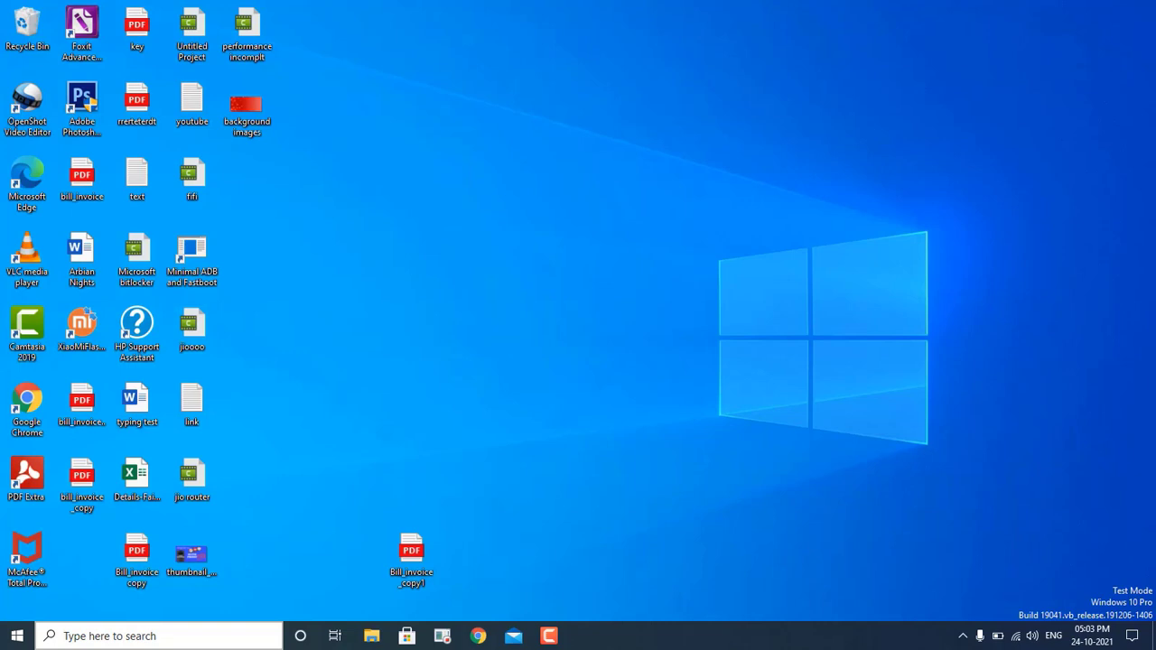
Open Reset this PC via a 'RESE' search, view Keep my files / Remove everything, cancel, then close Settings.
click(109, 635)
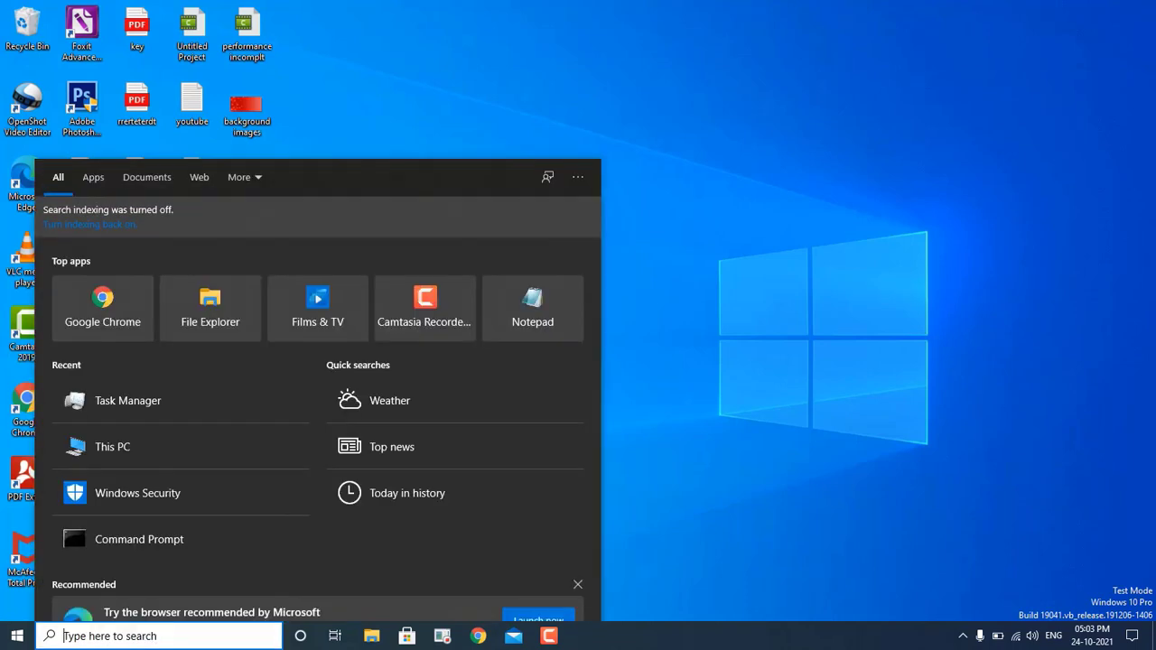
text(RESE)
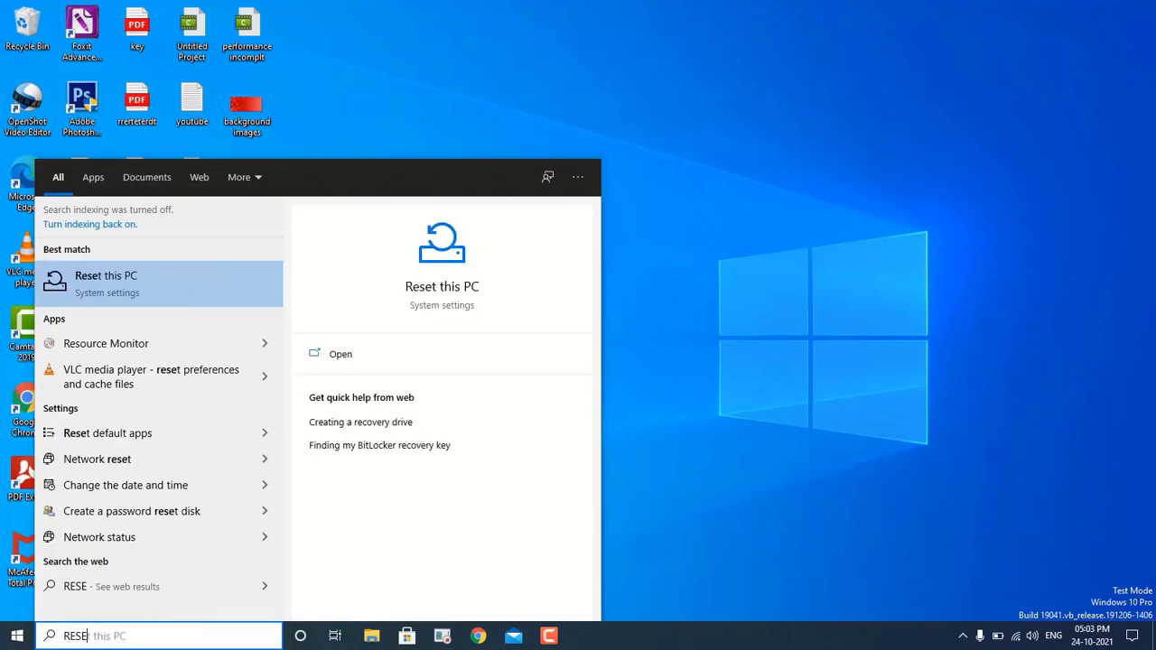
key(Return)
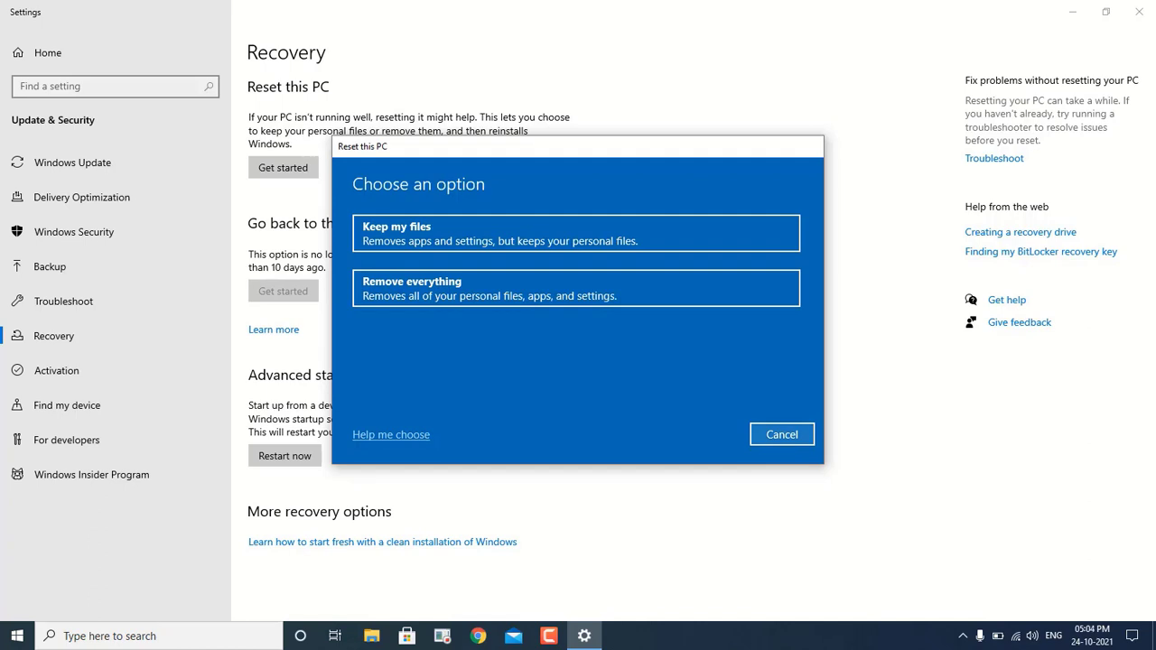
key(Escape)
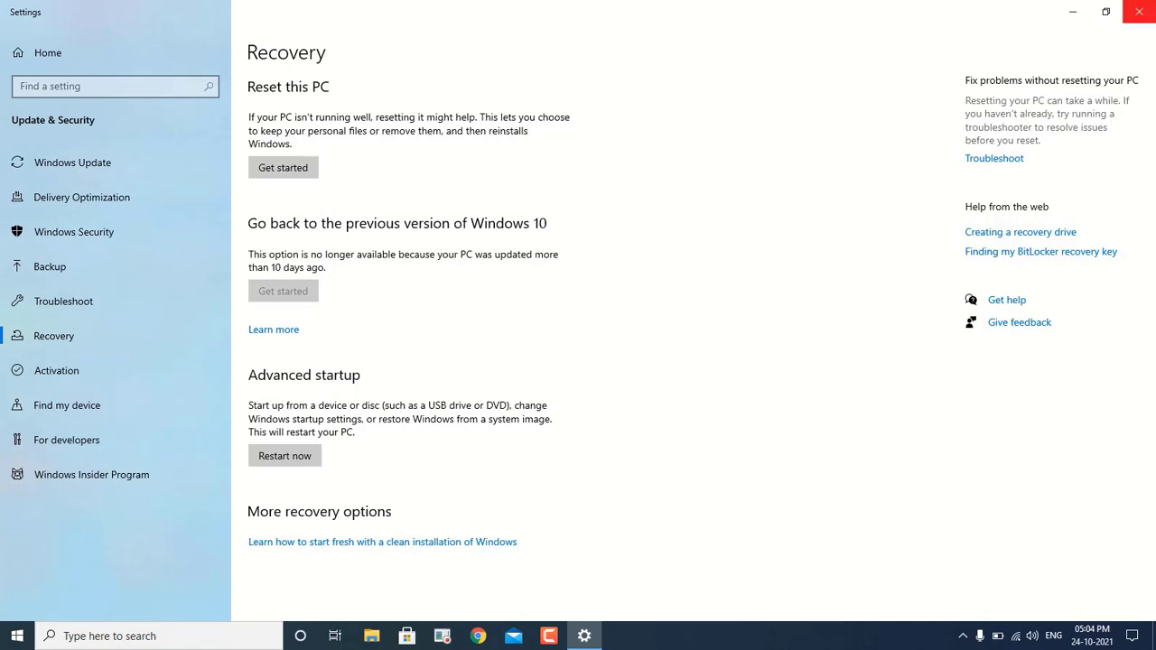
click(1139, 12)
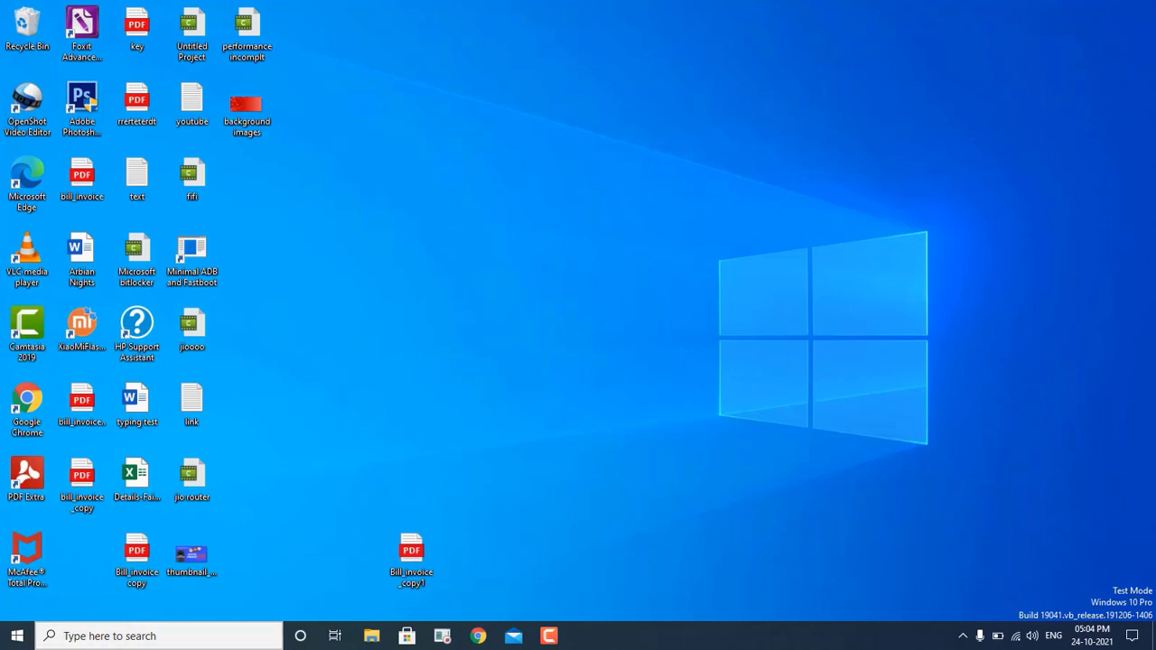
Open This PC via a 'THIS' search and select all five drives; C: has 47.0 GB free of 97.1 GB.
click(136, 636)
text(THIS)
key(Return)
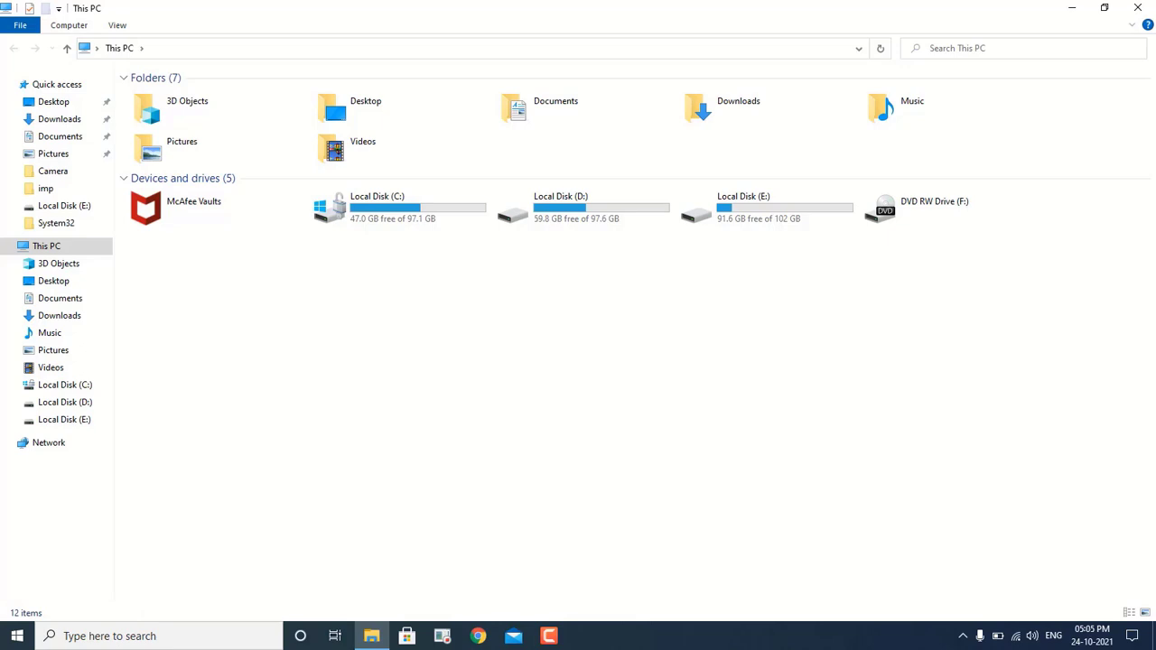
click(182, 178)
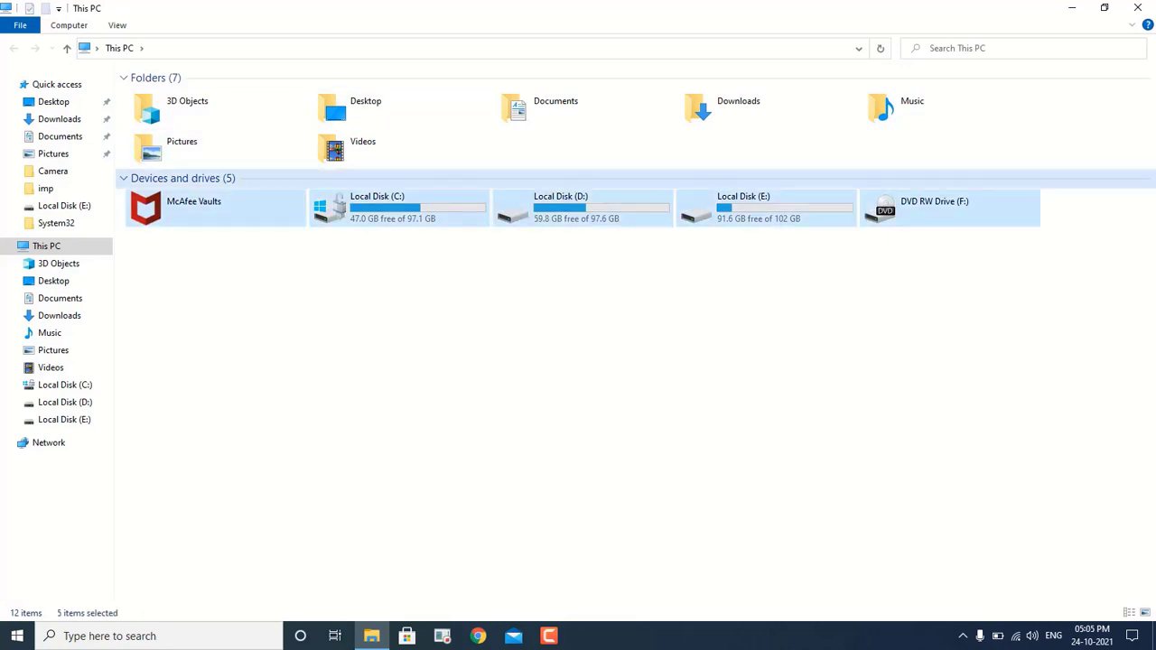